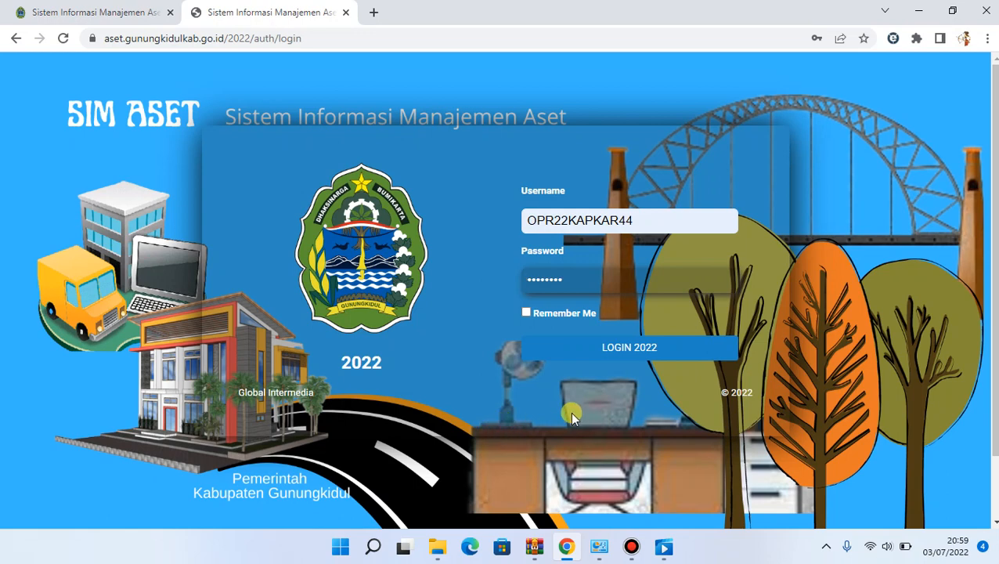
# Log in with the filled-in credentials and filter the Cek Input Anggaran table on the dashboard by "modal"
pyautogui.click(638, 352)
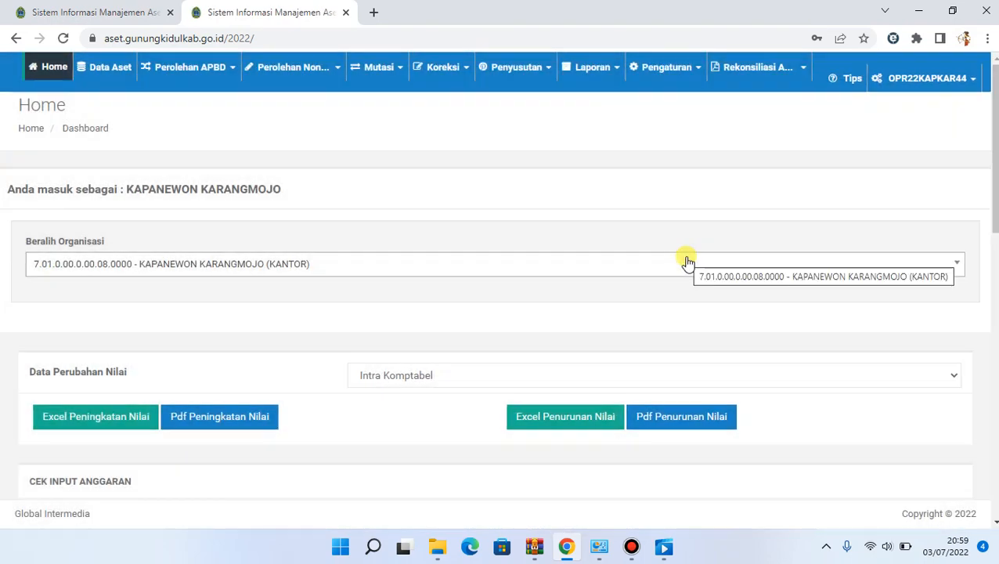
pyautogui.scroll(-5, 687, 261)
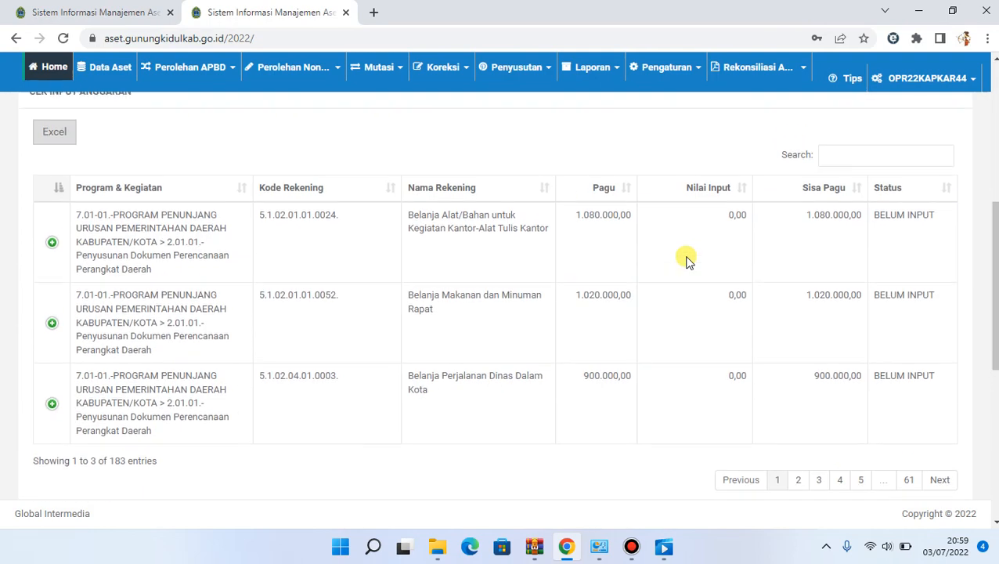
pyautogui.scroll(-5, 687, 261)
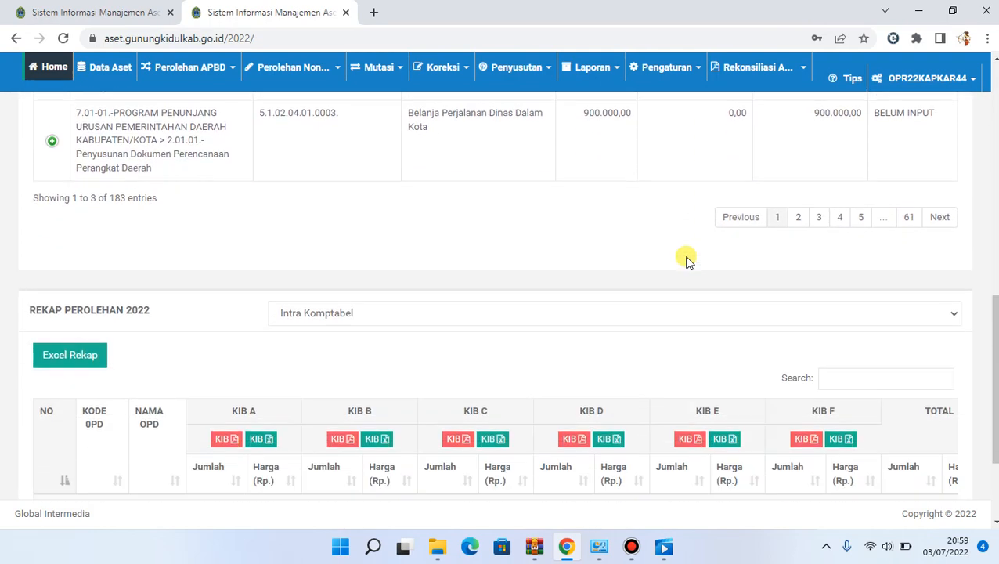
pyautogui.scroll(4, 687, 261)
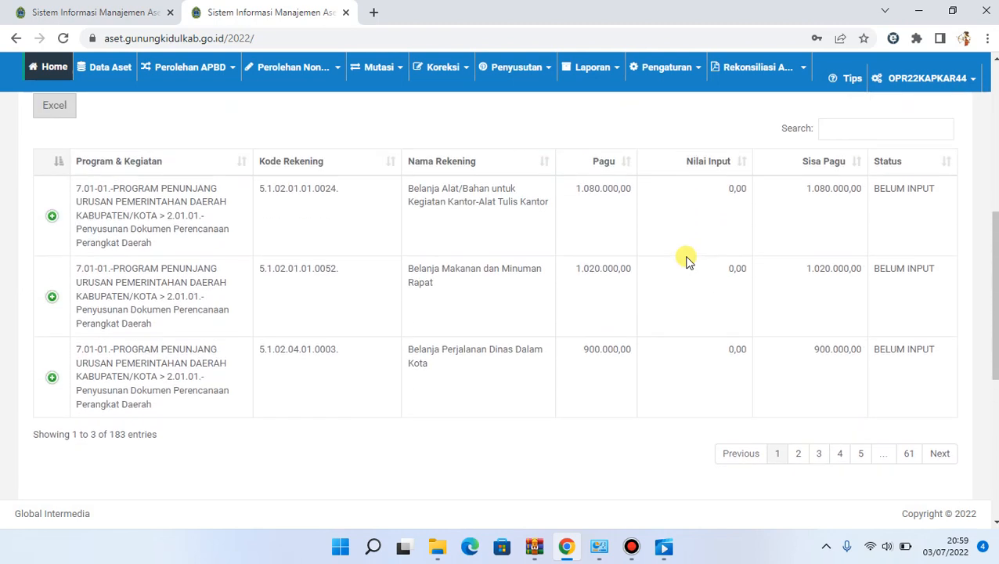
pyautogui.scroll(1, 754, 219)
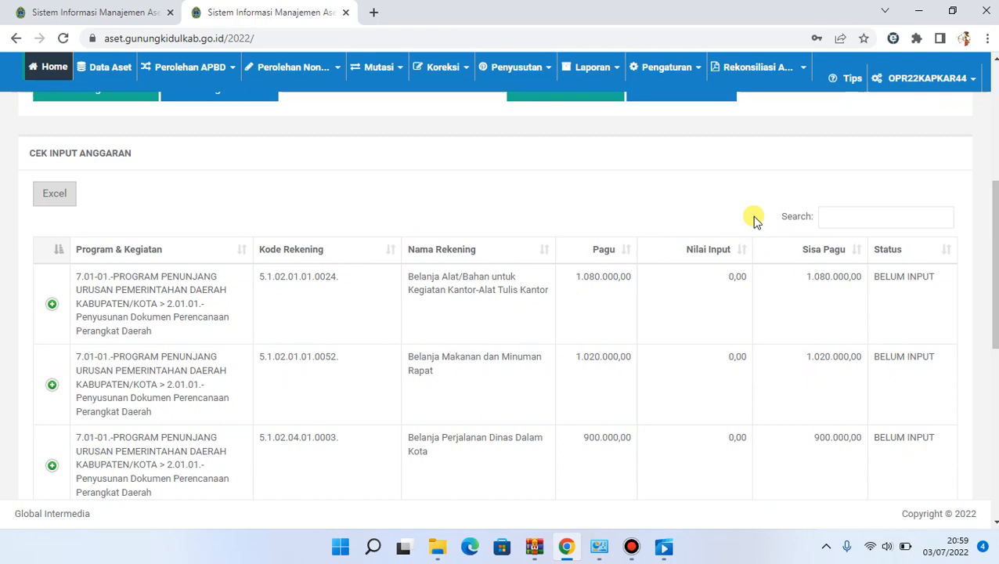
pyautogui.click(824, 219)
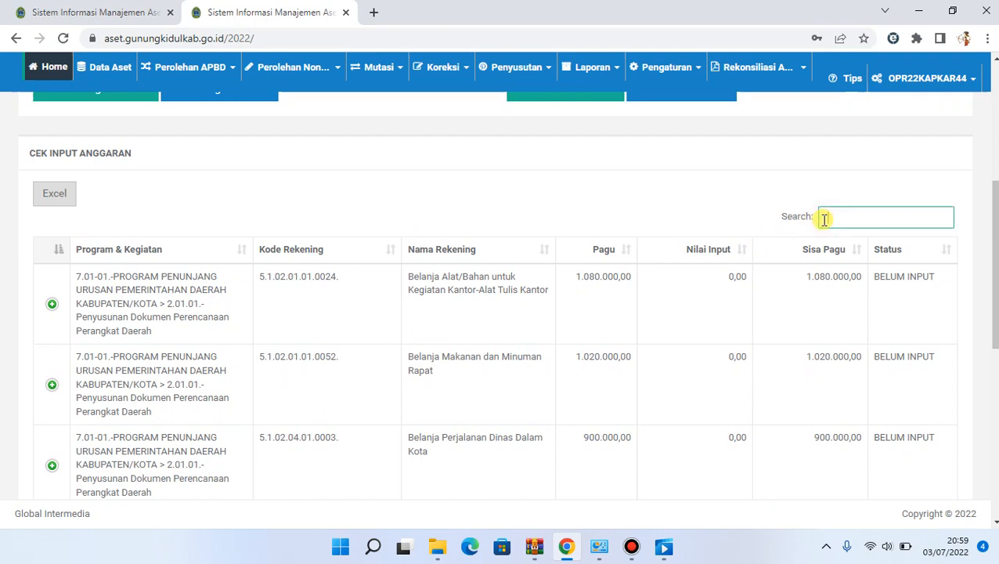
pyautogui.write('modal')
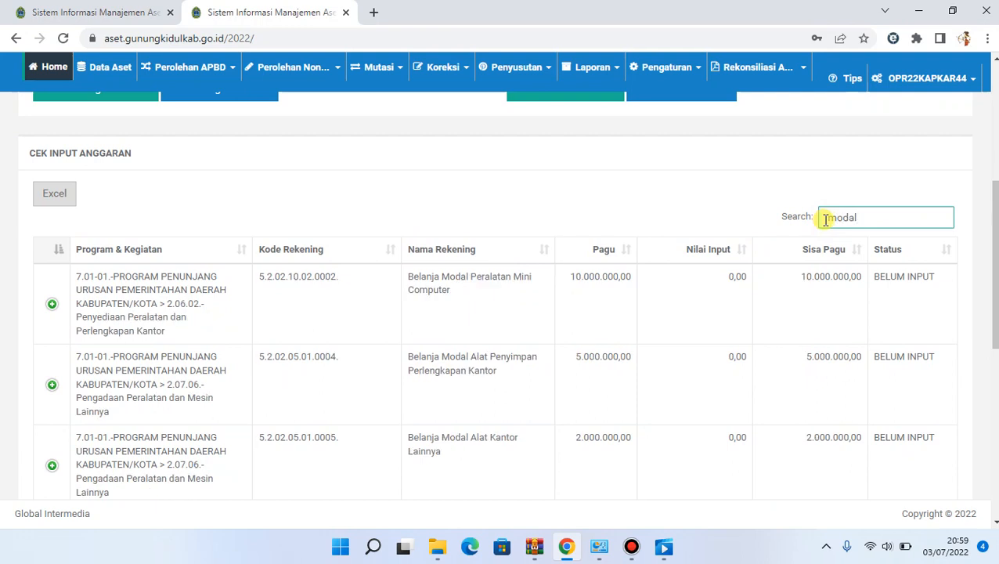
# Look through both pages of the filtered modal entries in the Cek Input Anggaran table
pyautogui.scroll(-1, 507, 295)
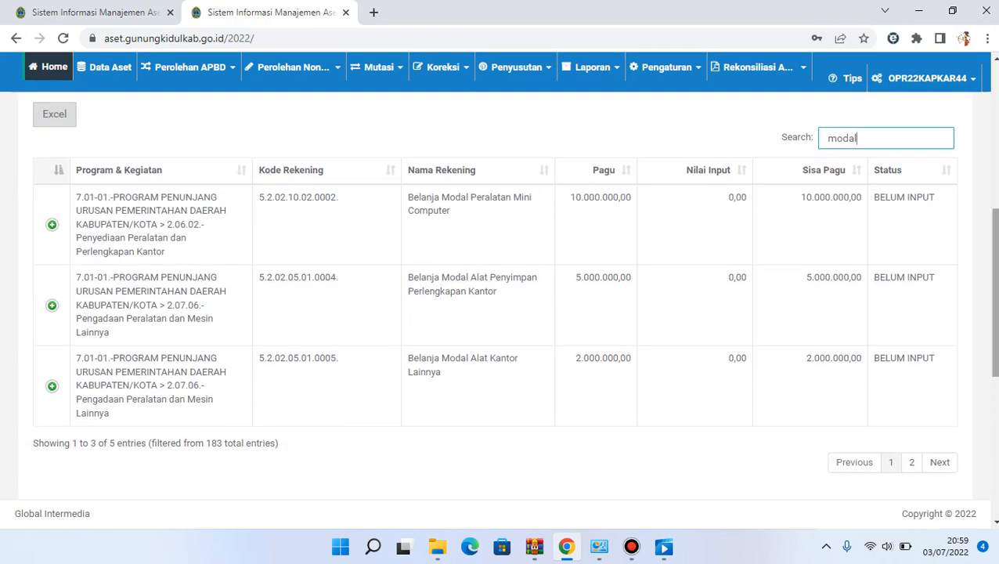
pyautogui.scroll(-1, 926, 376)
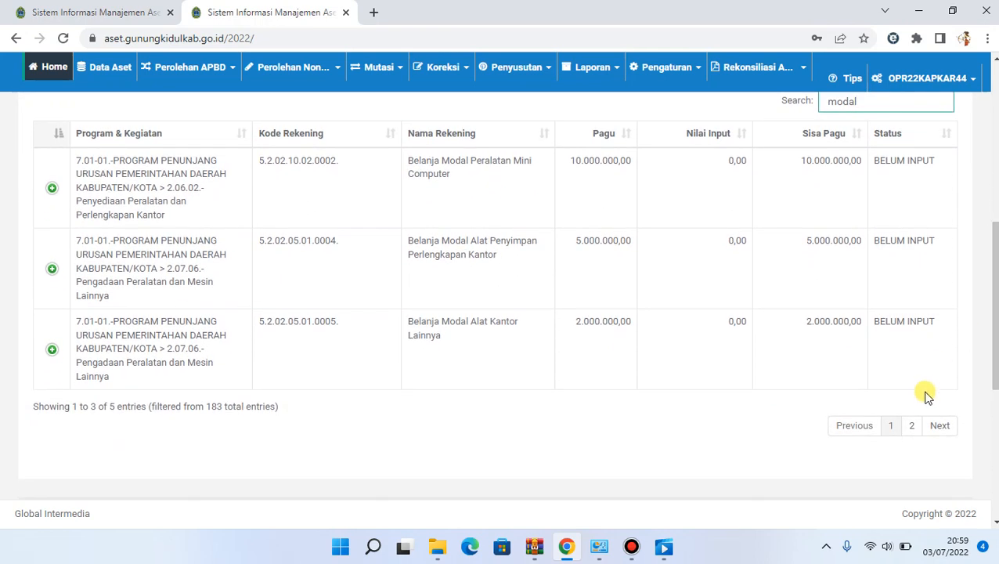
pyautogui.click(938, 424)
pyautogui.click(854, 374)
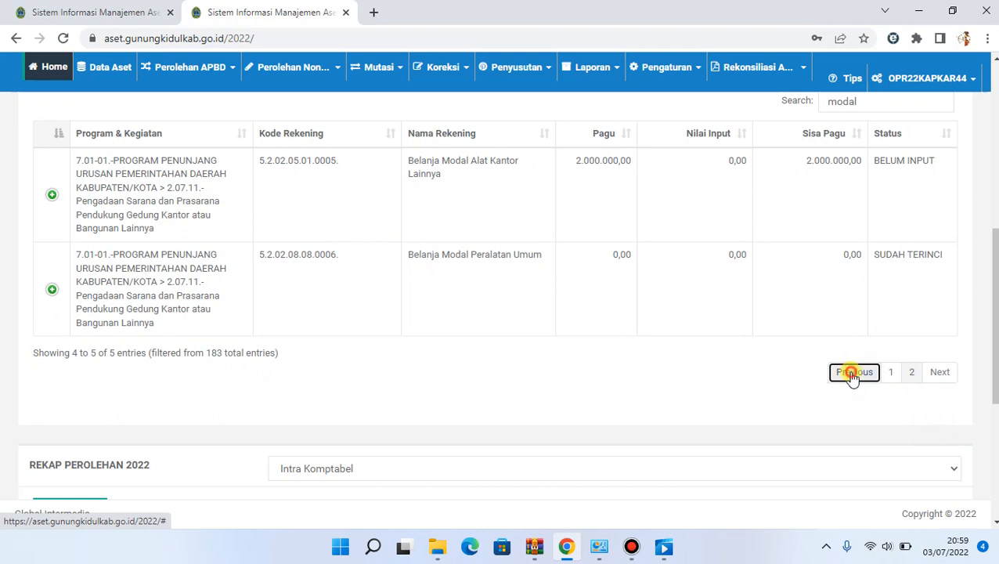
# Open the Rinci page for Perolehan Belanja Modal & Non-Modal under Perolehan APBD
pyautogui.scroll(2, 507, 293)
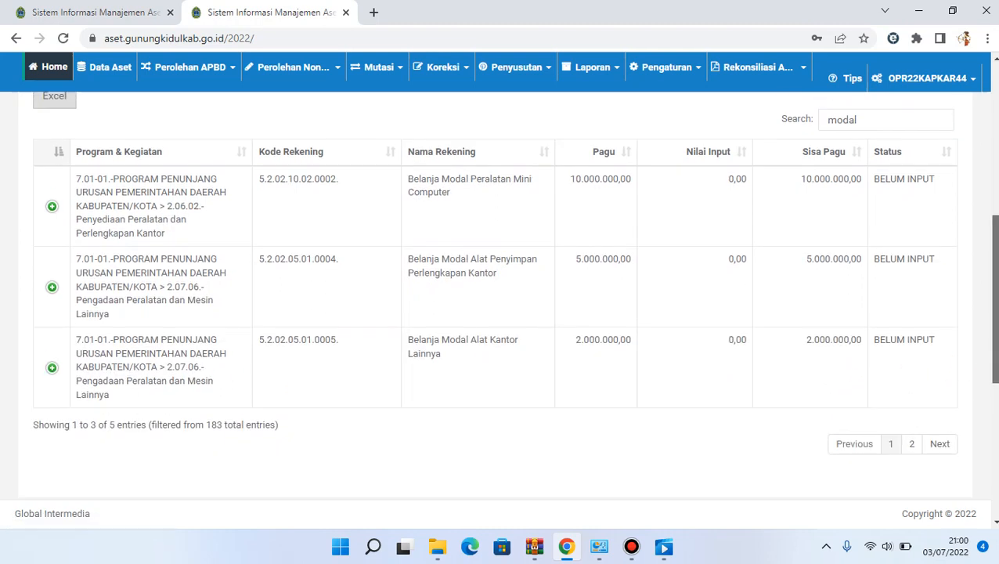
pyautogui.scroll(4, 508, 294)
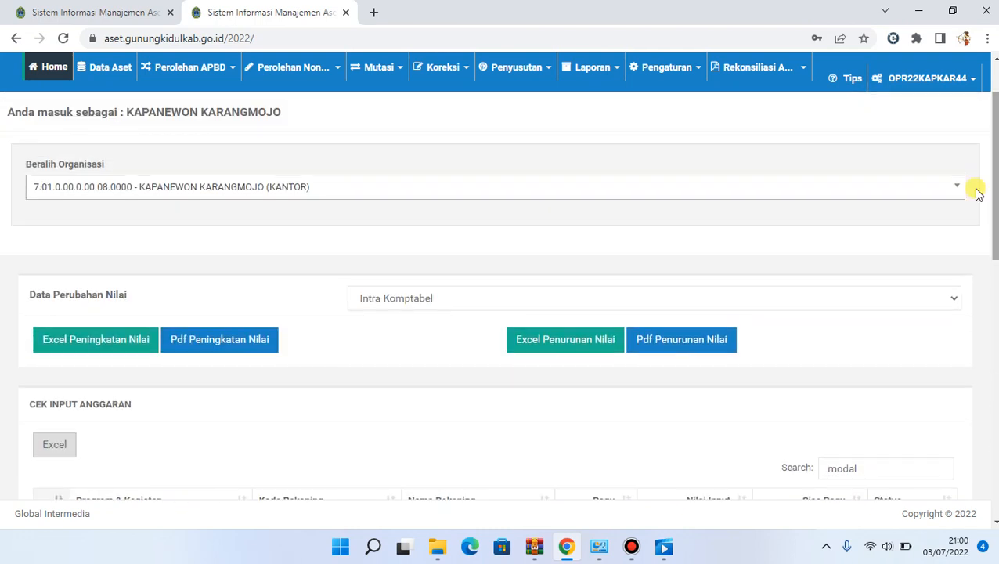
pyautogui.click(217, 74)
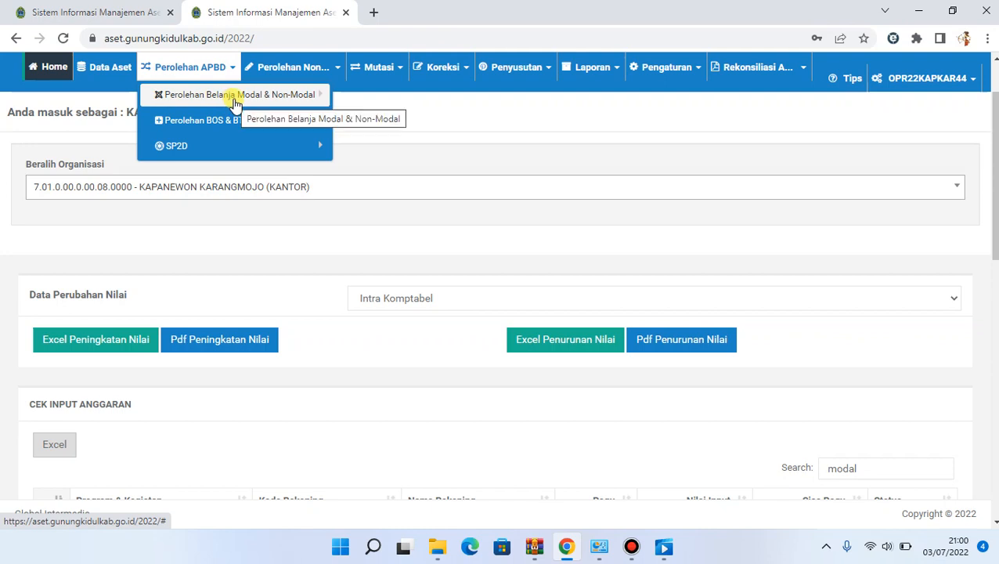
pyautogui.click(235, 103)
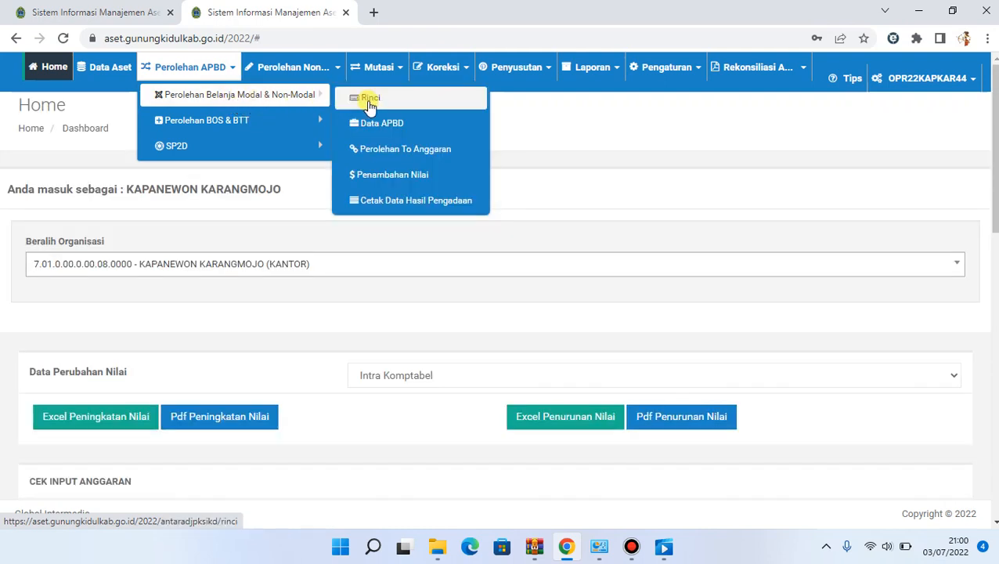
pyautogui.click(363, 106)
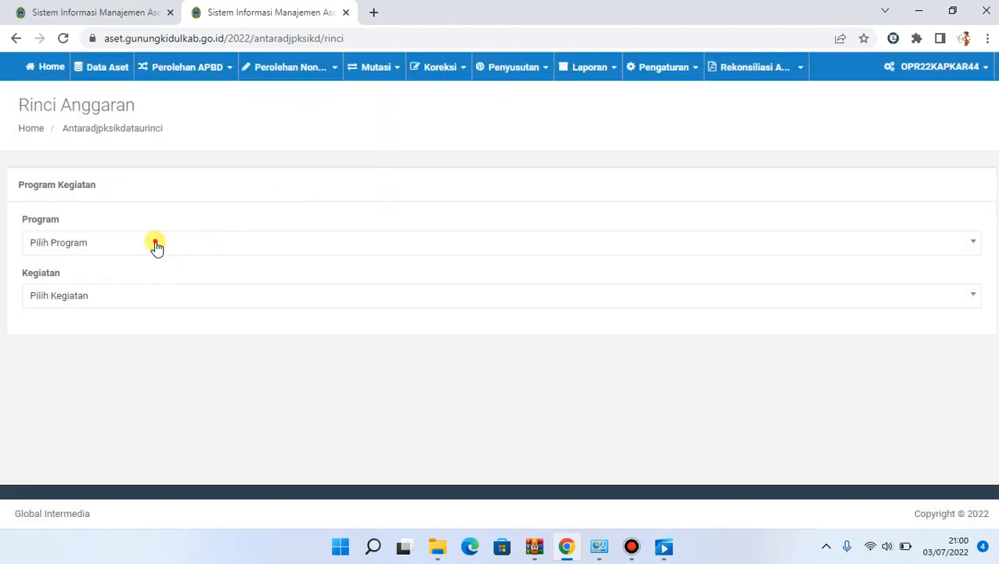
# Select program 7.01-01 PROGRAM PENUNJANG URUSAN PEMERINTAHAN DAERAH KABUPATEN/KOTA and activity 2.06.02 Penyediaan Peralatan dan Perlengkapan Kantor
pyautogui.click(154, 242)
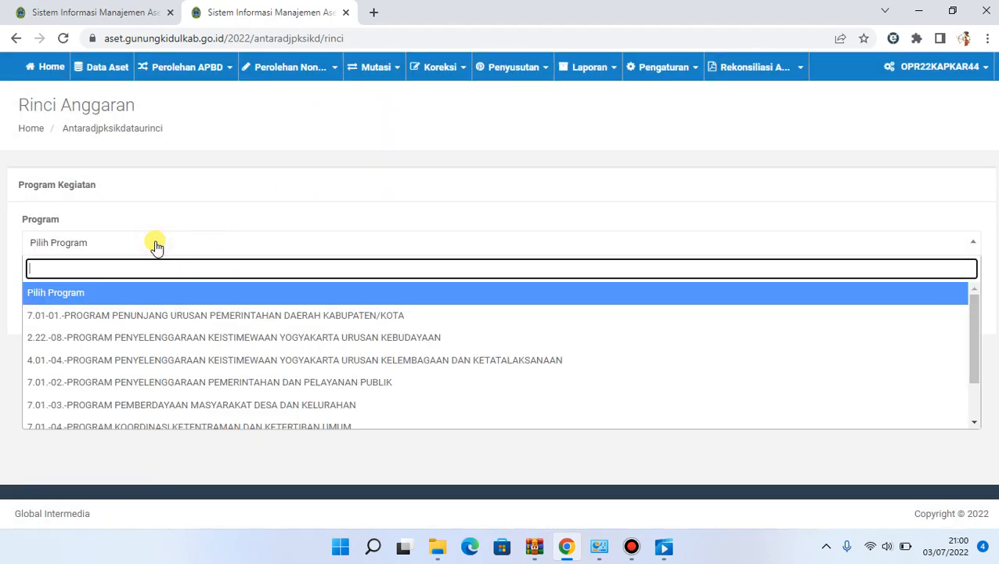
pyautogui.click(135, 314)
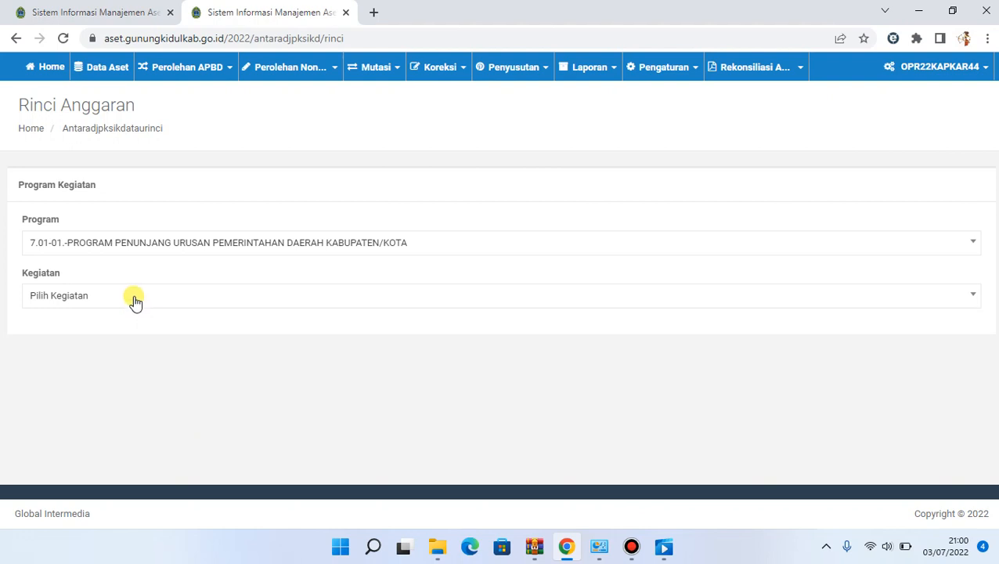
pyautogui.click(134, 300)
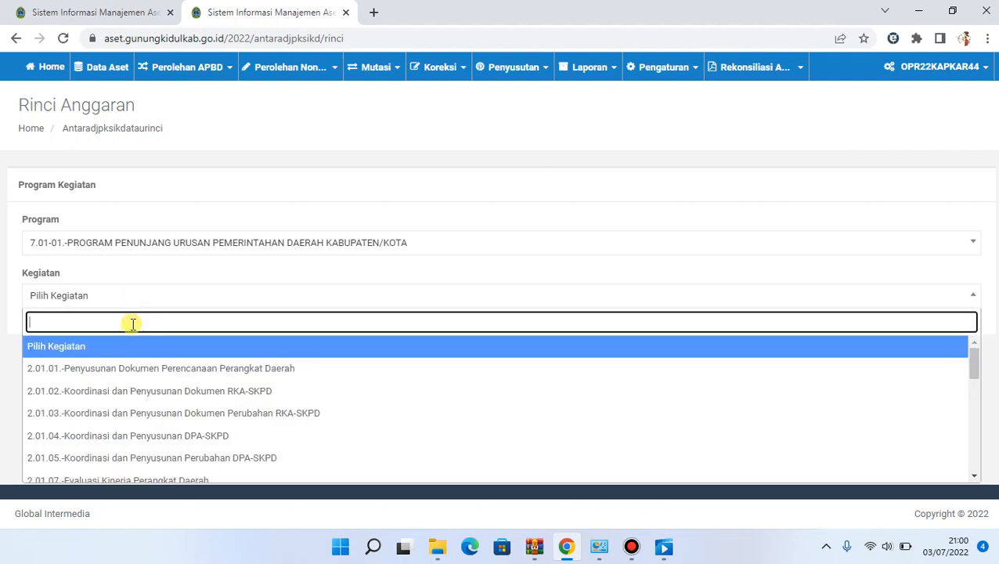
pyautogui.write('2.')
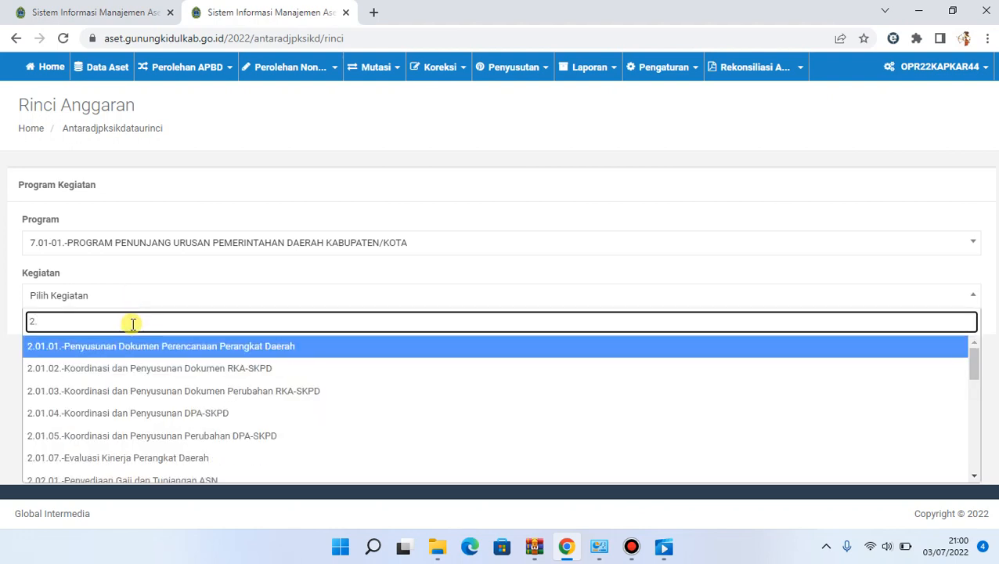
pyautogui.write('06')
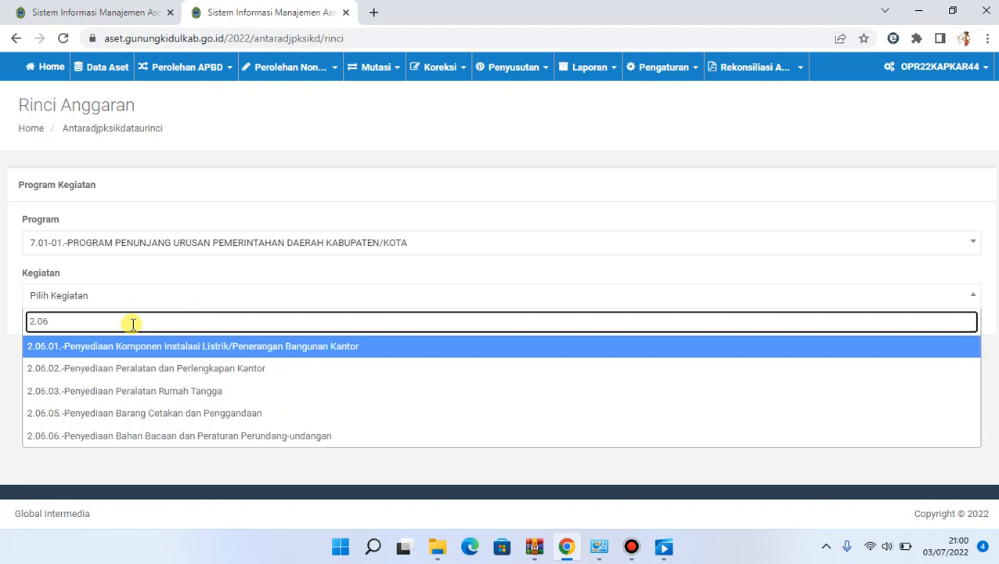
pyautogui.write('.1')
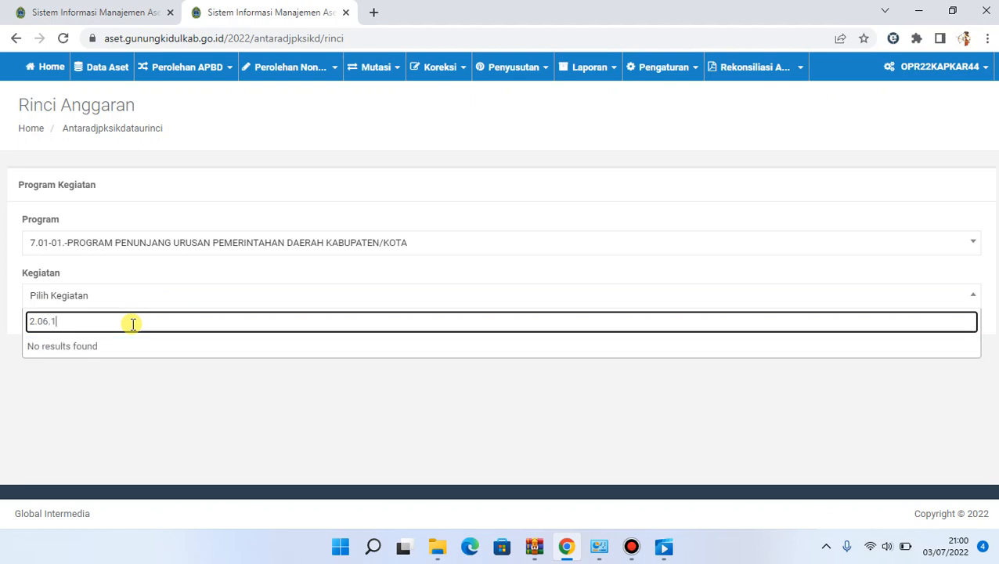
pyautogui.press('BackSpace')
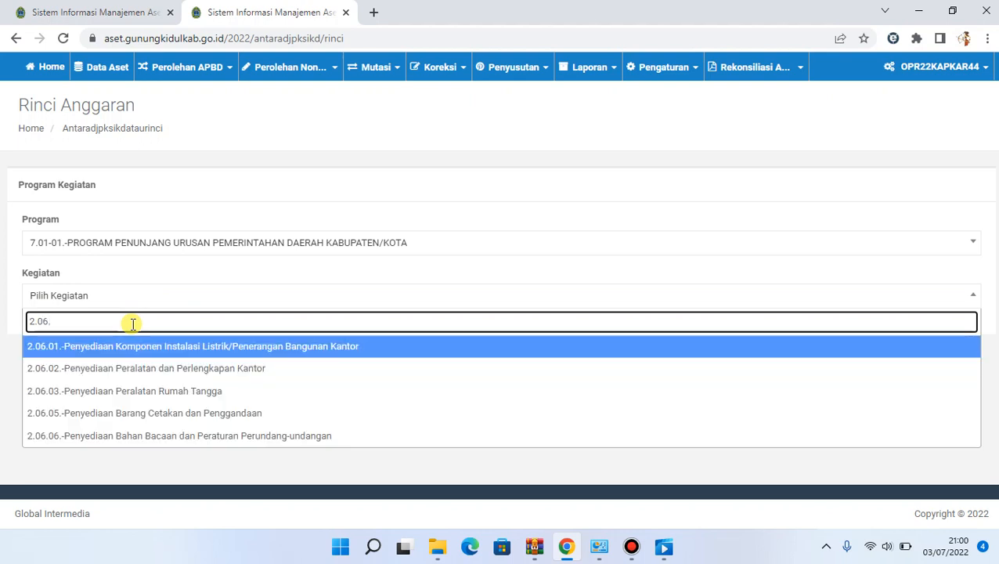
pyautogui.click(133, 374)
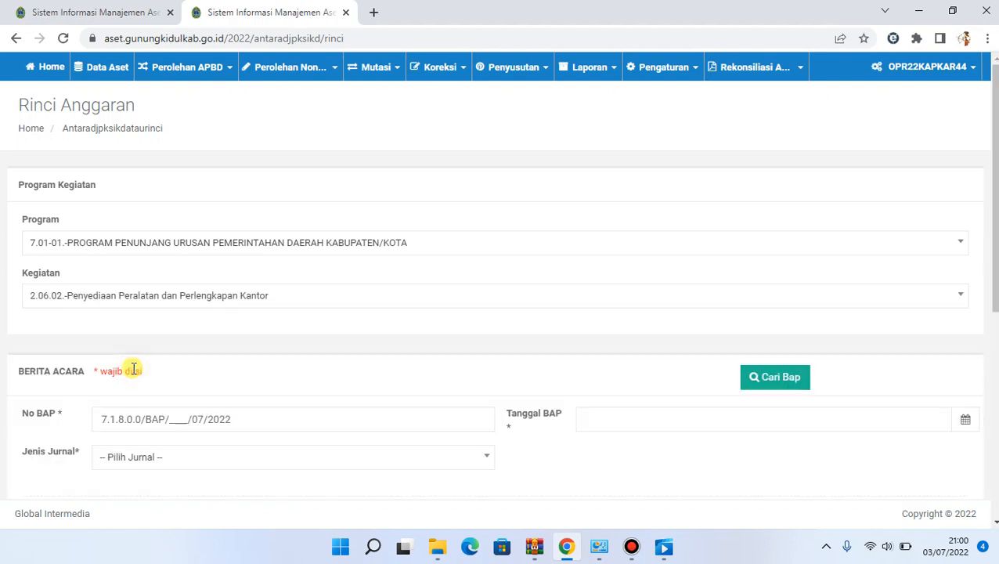
# Fill in the Berita Acara with No BAP 7.1.8.0.0/BAP/coba/07/2022, Tanggal BAP 31 July 2022 and Jenis Jurnal Bukti Kolorari
pyautogui.moveTo(995, 188); pyautogui.dragTo(995, 288)
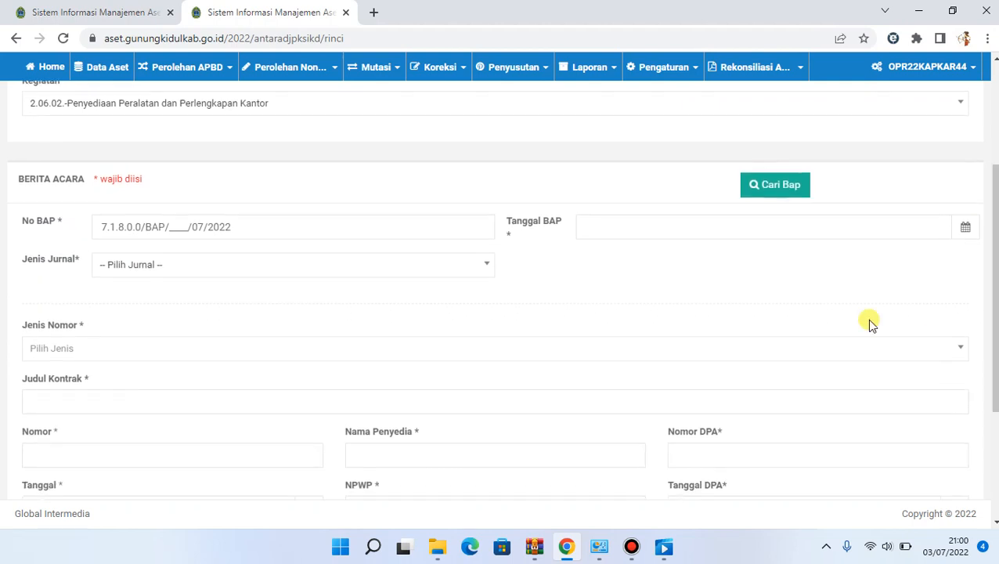
pyautogui.doubleClick(180, 227)
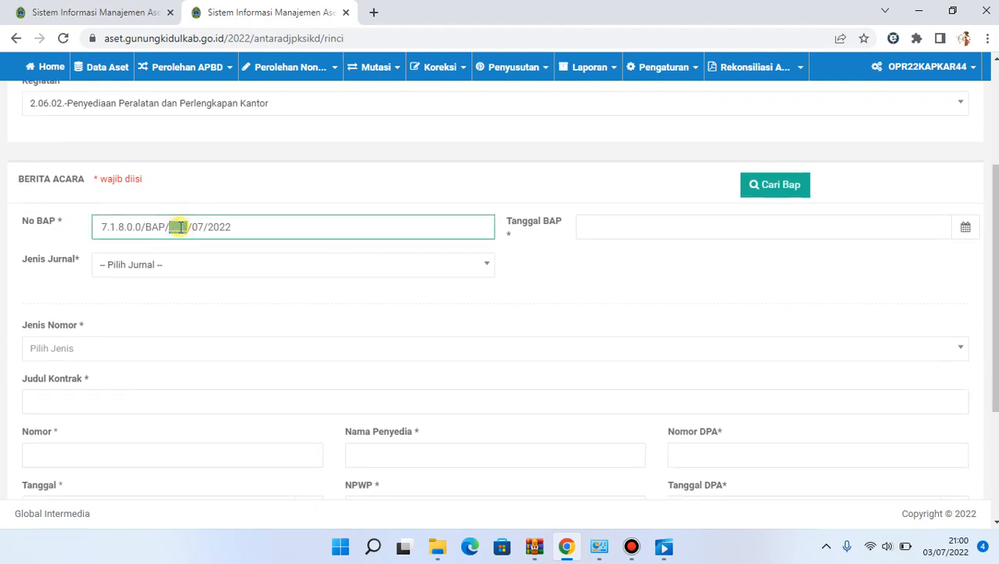
pyautogui.write('coba')
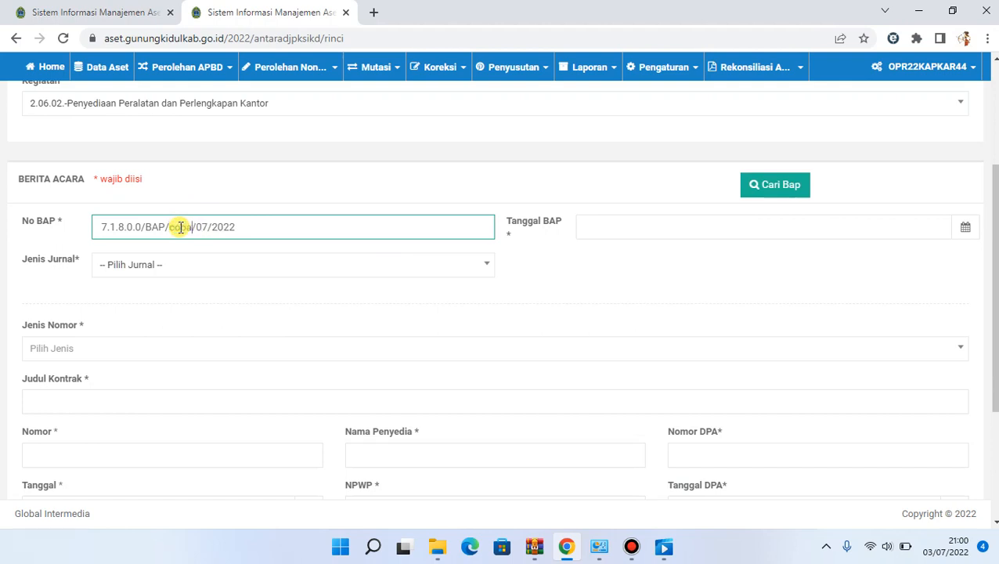
pyautogui.click(597, 226)
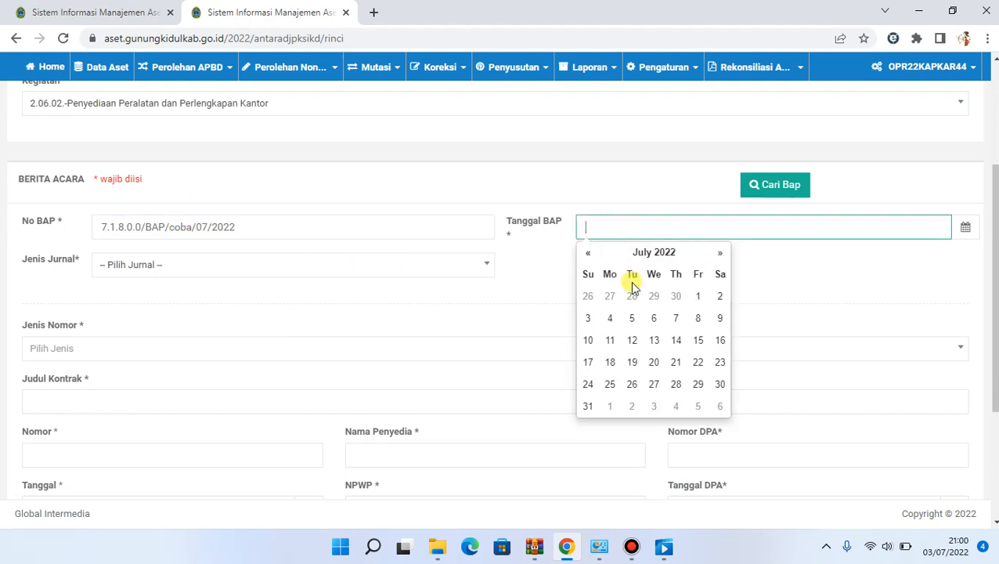
pyautogui.click(586, 406)
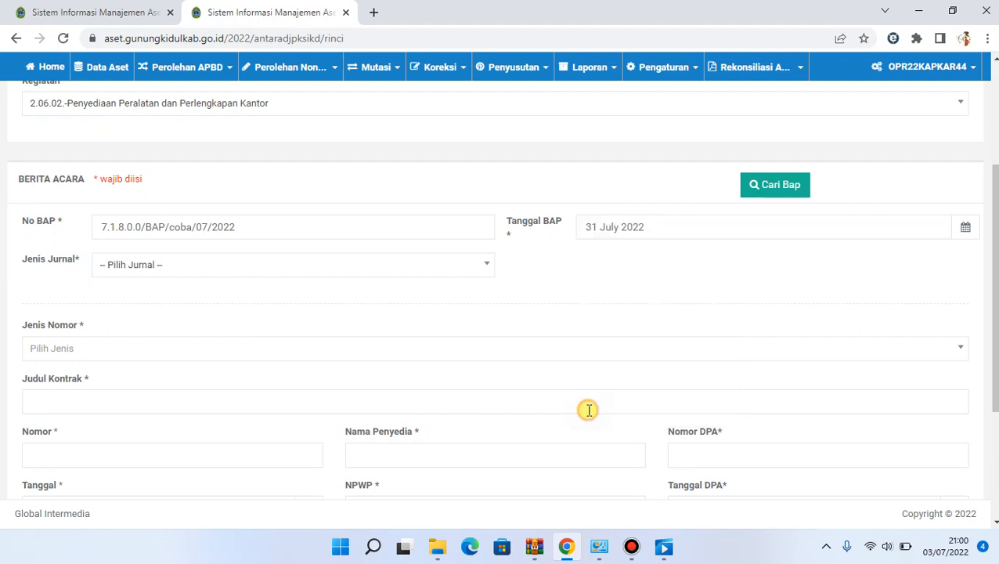
pyautogui.click(421, 264)
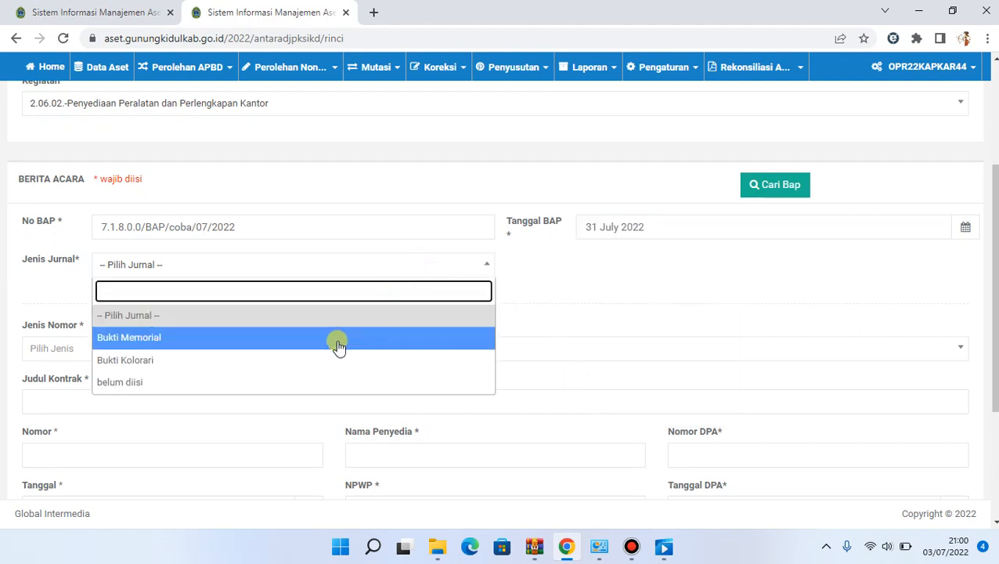
pyautogui.click(335, 360)
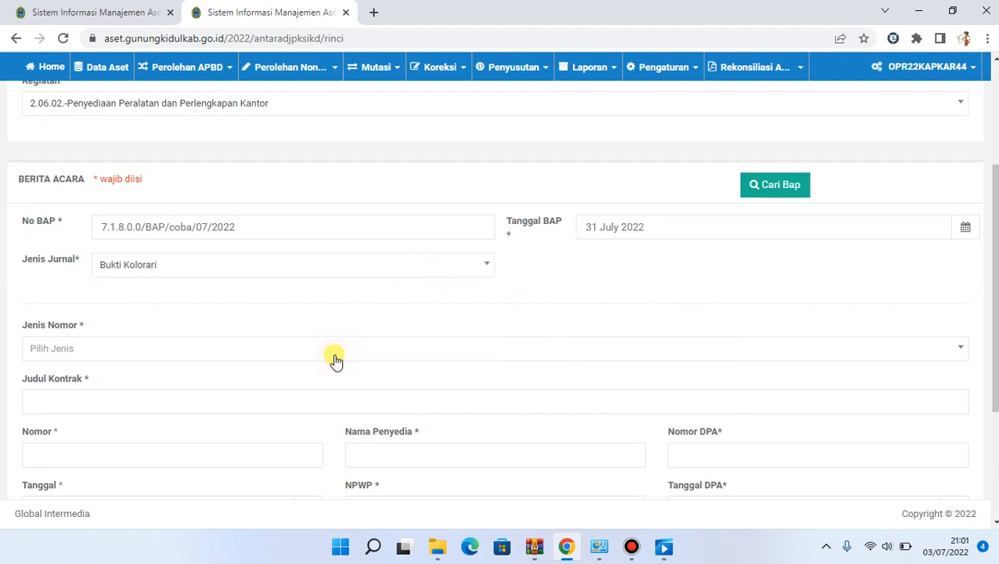
# Set the Jenis Nomor of the Berita Acara to NOTA
pyautogui.click(409, 349)
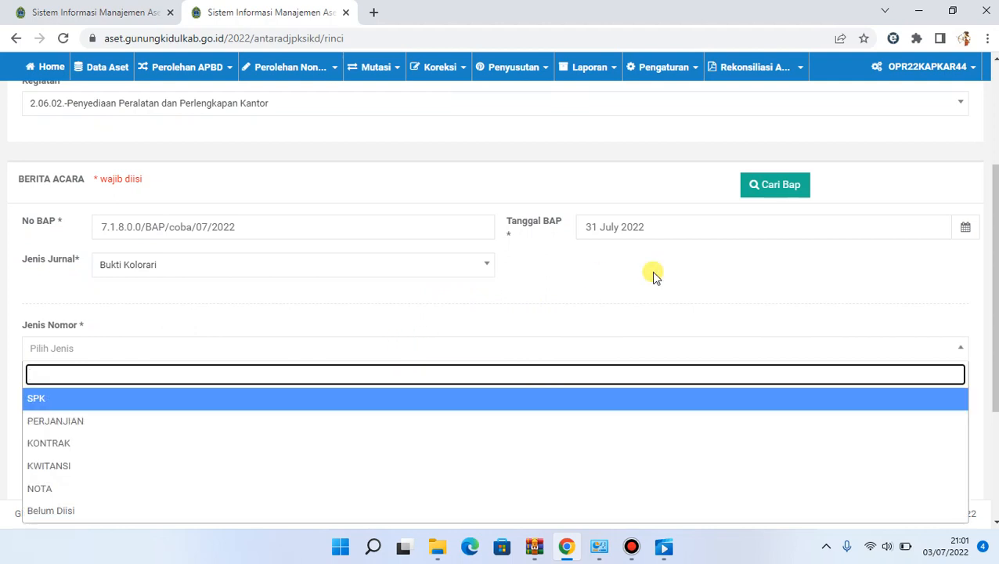
pyautogui.scroll(-2, 992, 305)
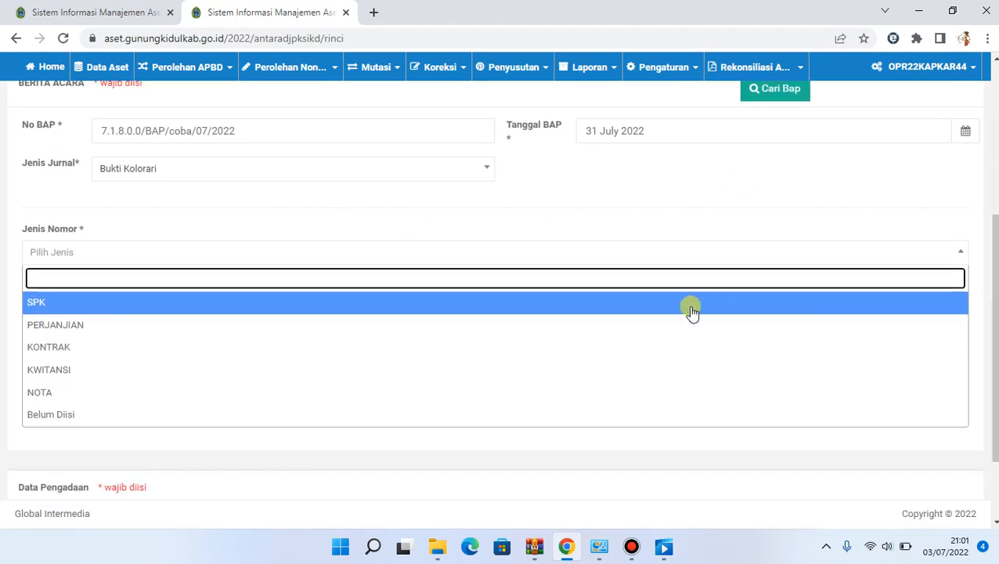
pyautogui.click(489, 394)
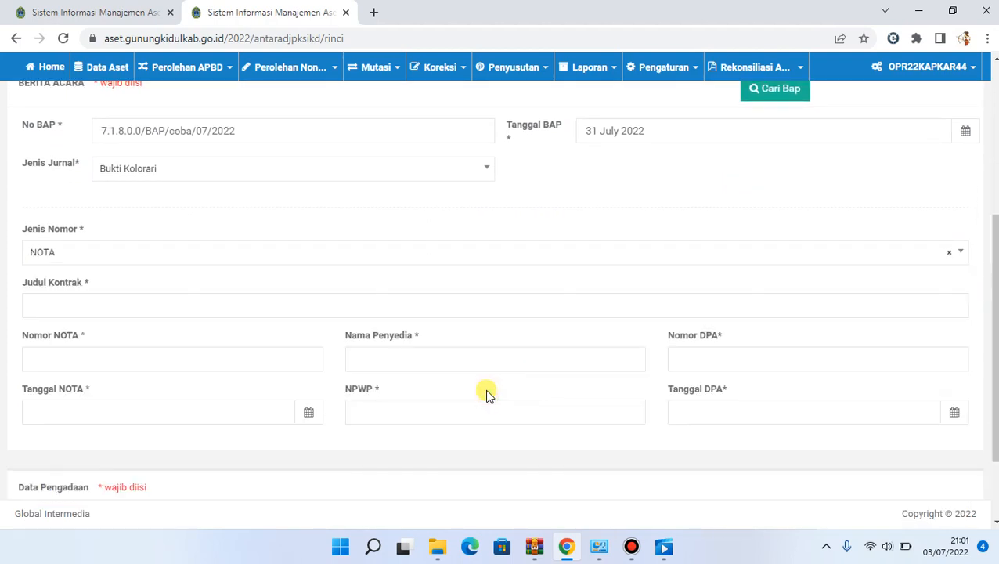
# Fill in Judul Kontrak as pembelian komputer, with Nomor NOTA 001 and Tanggal NOTA 01 July 2022
pyautogui.click(347, 307)
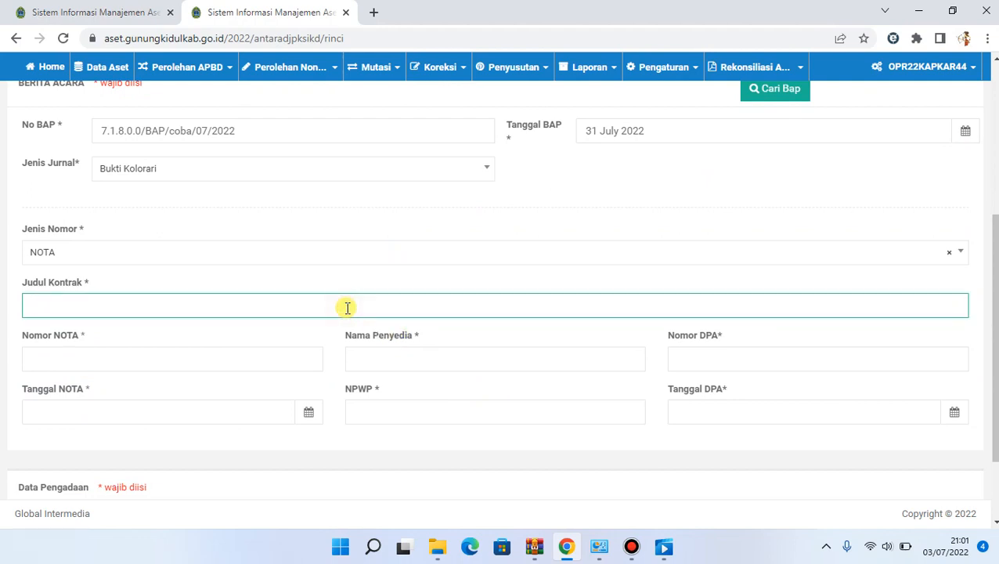
pyautogui.write('pembelian komp')
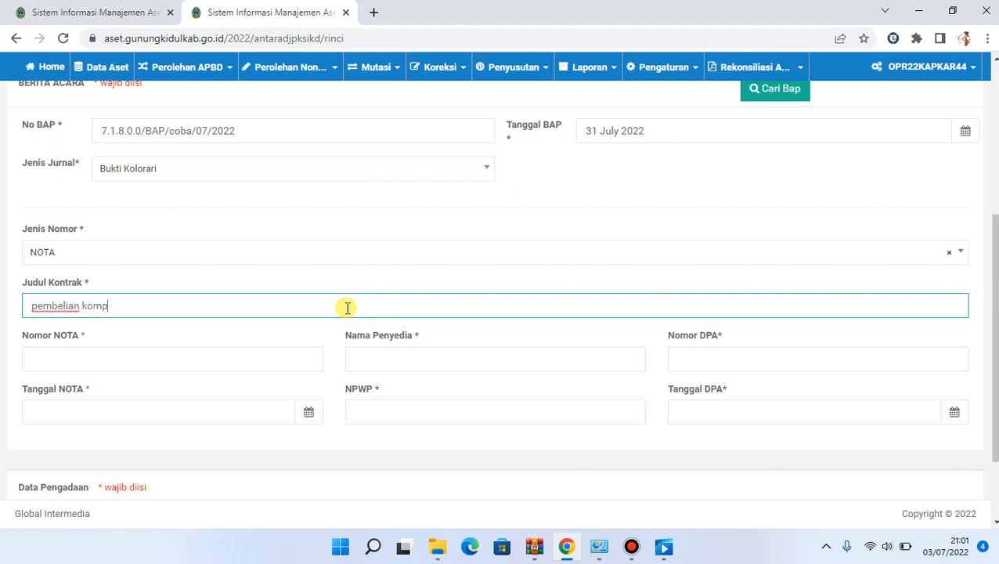
pyautogui.write('uter')
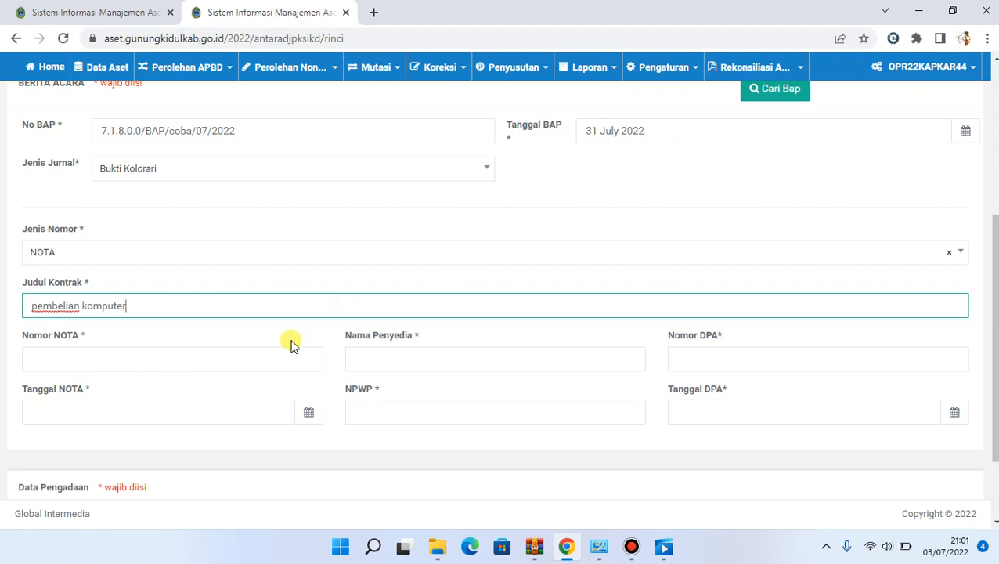
pyautogui.click(257, 350)
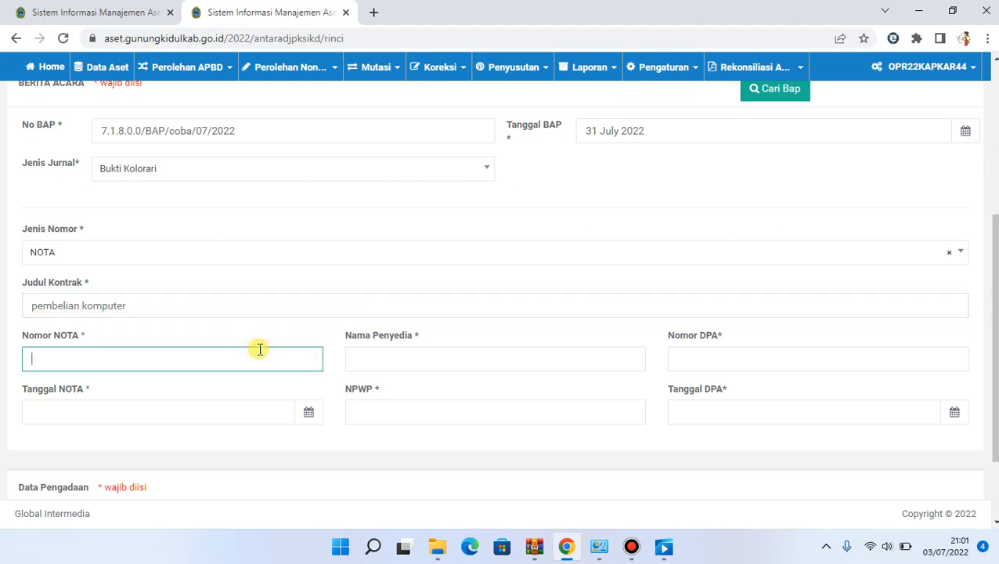
pyautogui.write('001')
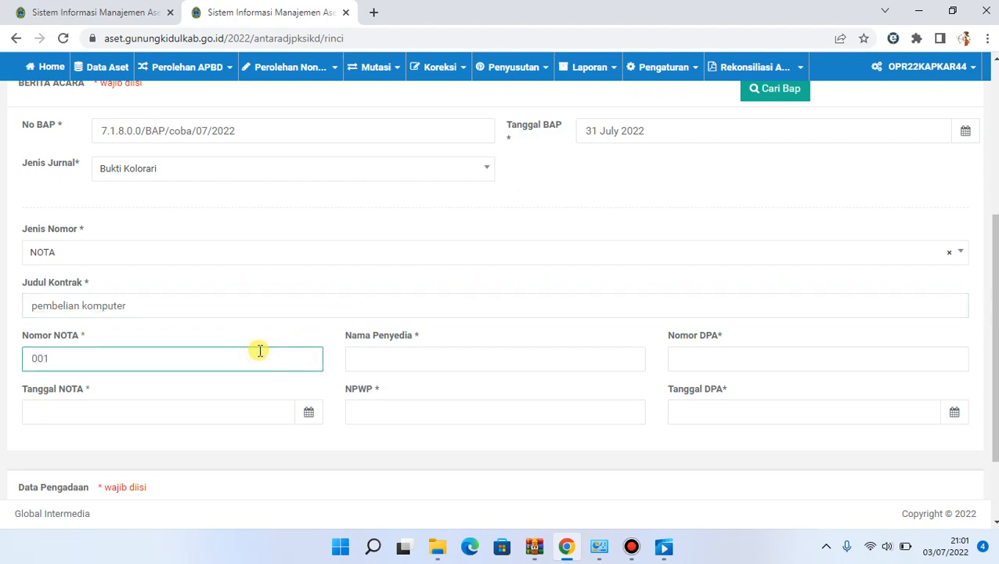
pyautogui.click(233, 410)
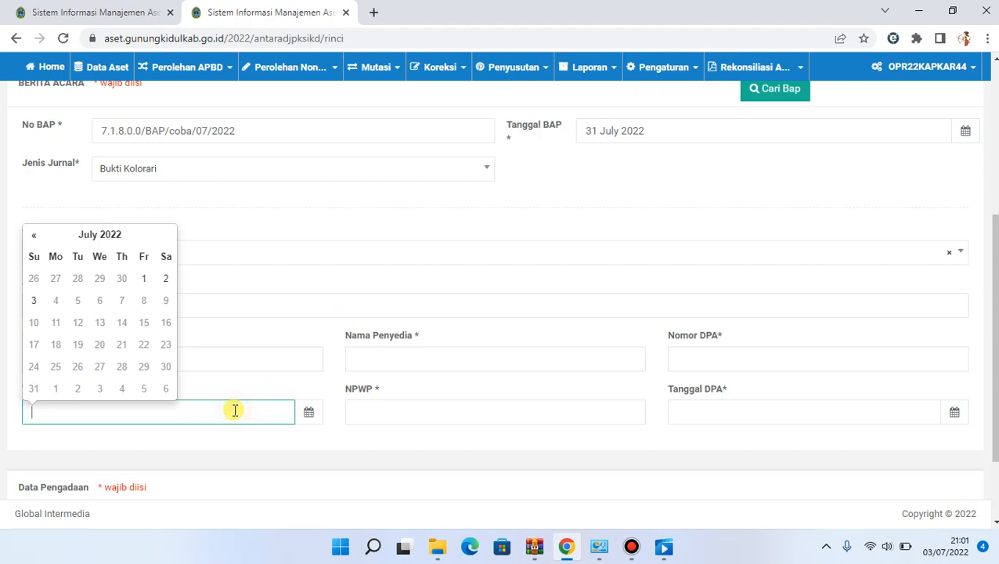
pyautogui.click(146, 280)
# Enter cv utama as Nama Penyedia and a dash as its NPWP
pyautogui.click(384, 363)
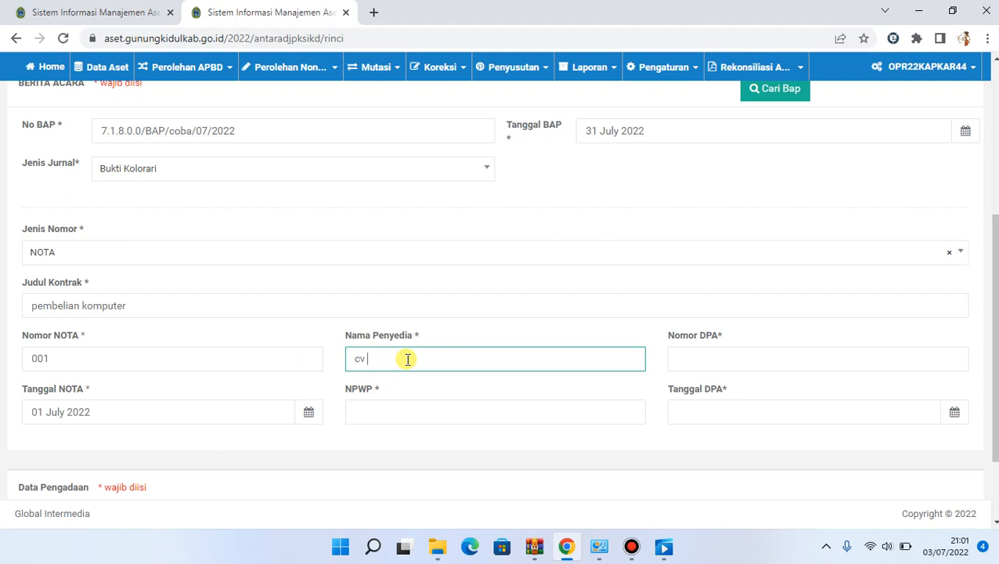
pyautogui.write('cv utama')
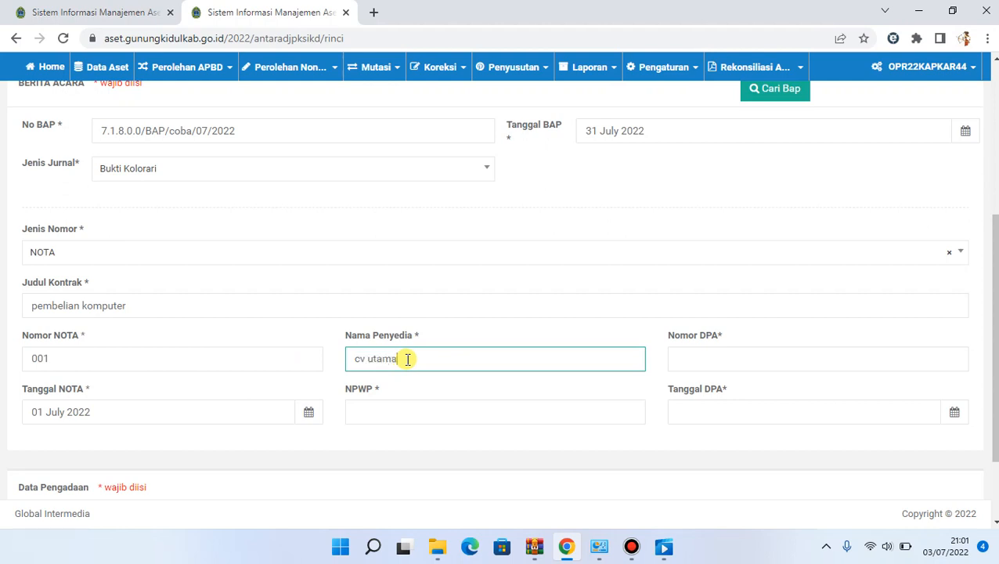
pyautogui.click(393, 415)
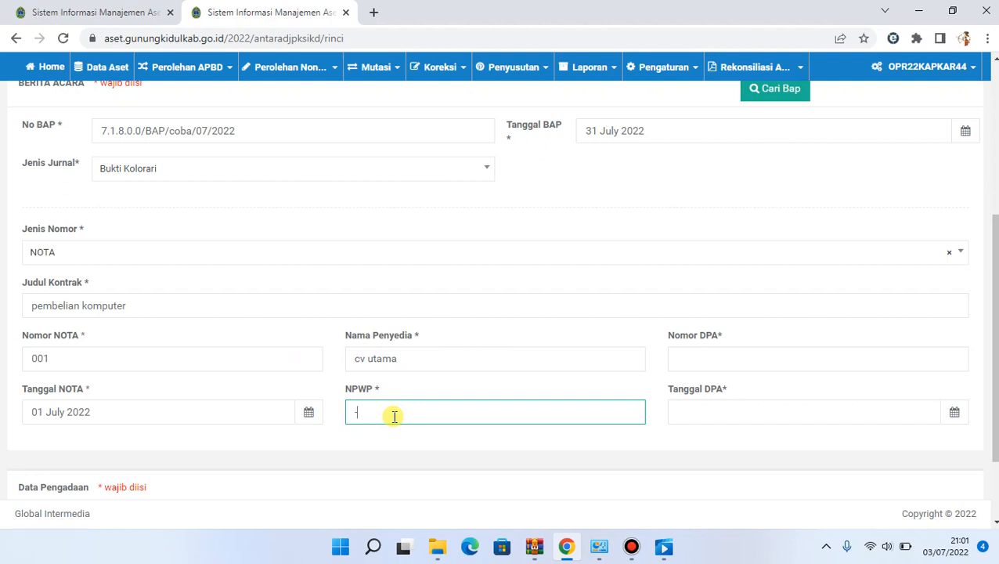
pyautogui.write('-')
# Set Nomor DPA to 0111 and Tanggal DPA to 01 July 2022
pyautogui.click(736, 359)
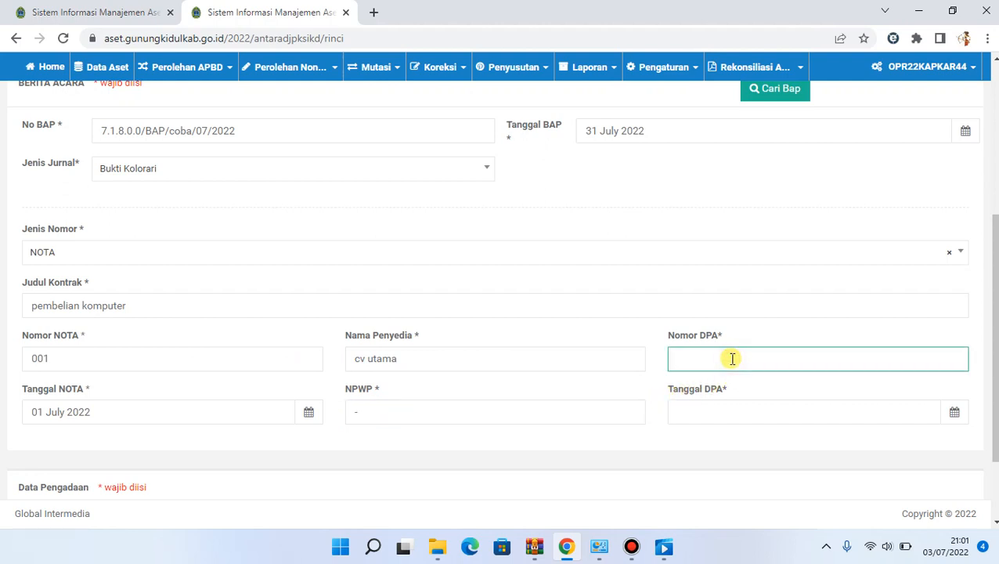
pyautogui.write('0115')
pyautogui.click(718, 402)
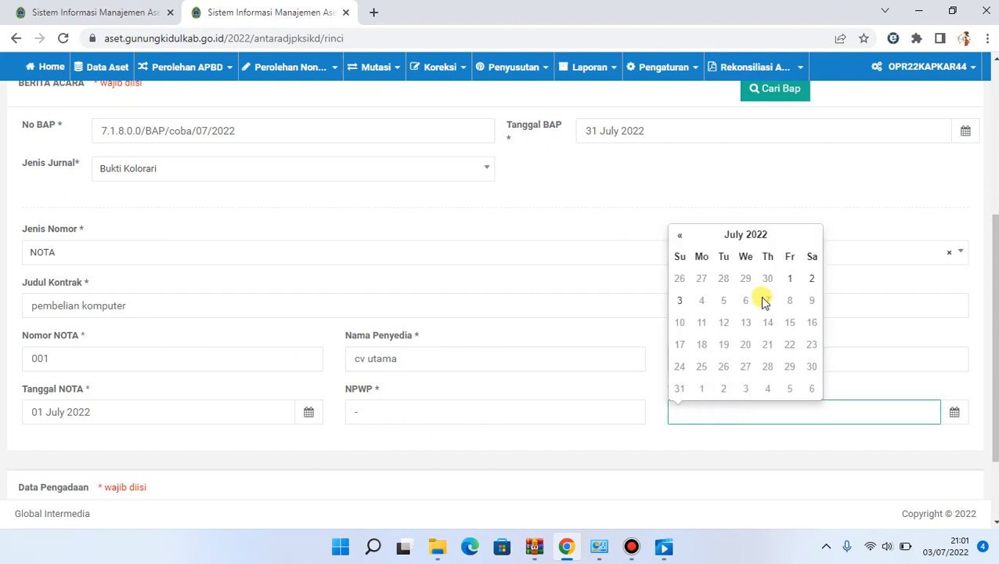
pyautogui.click(790, 278)
# Open the item list for Data Pengadaan and filter Nama Barang by p.c
pyautogui.scroll(-2, 500, 313)
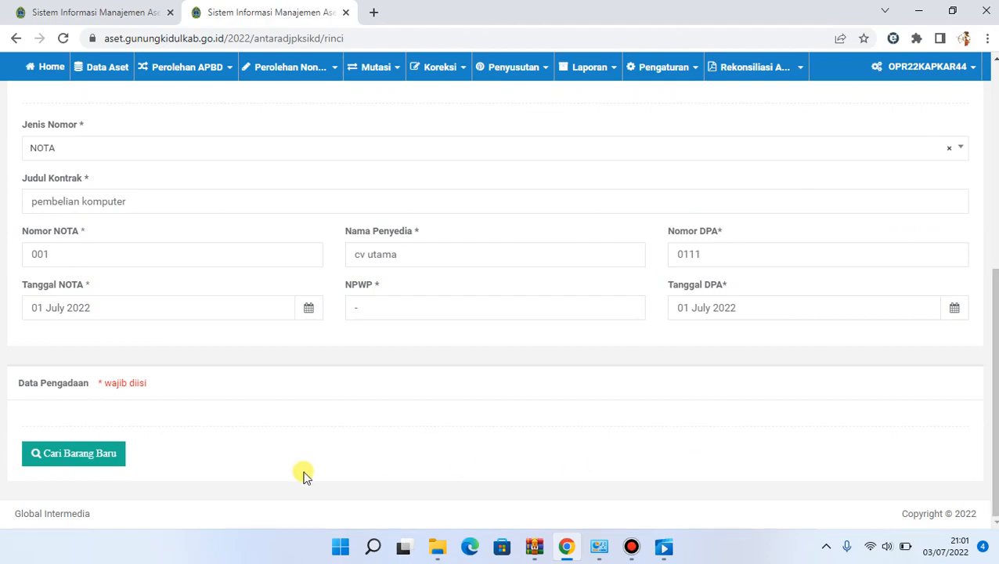
pyautogui.click(109, 455)
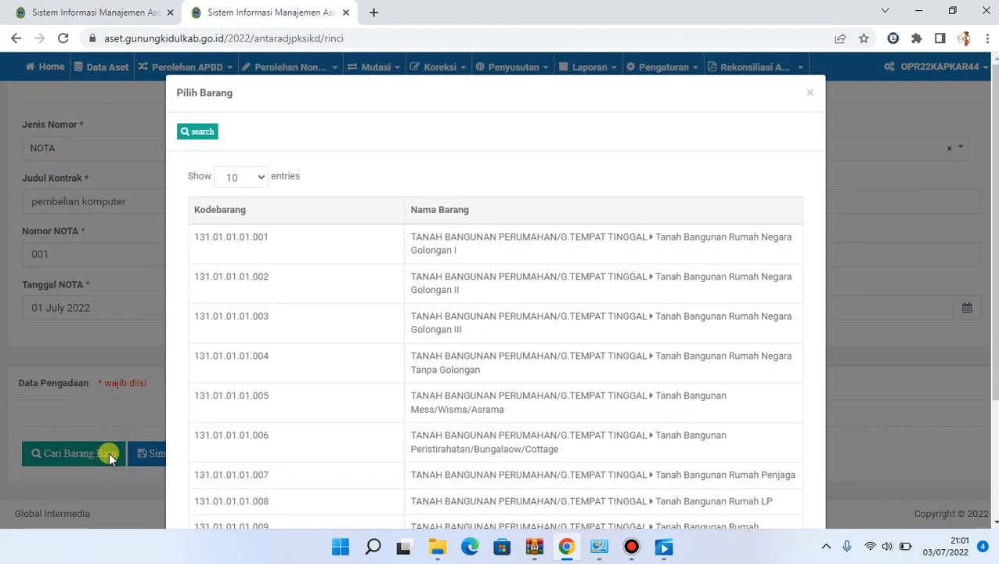
pyautogui.click(208, 138)
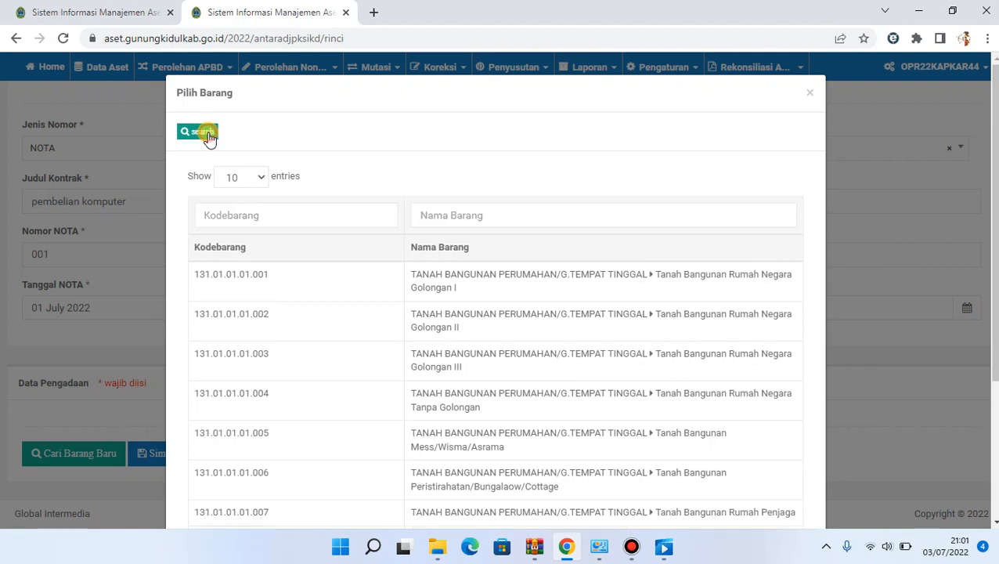
pyautogui.click(431, 214)
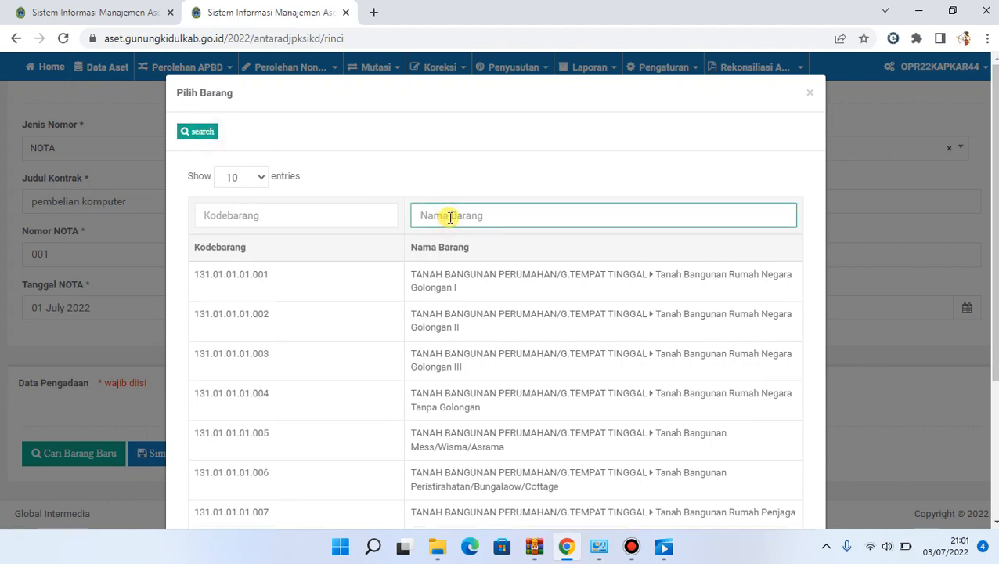
pyautogui.write('p.c')
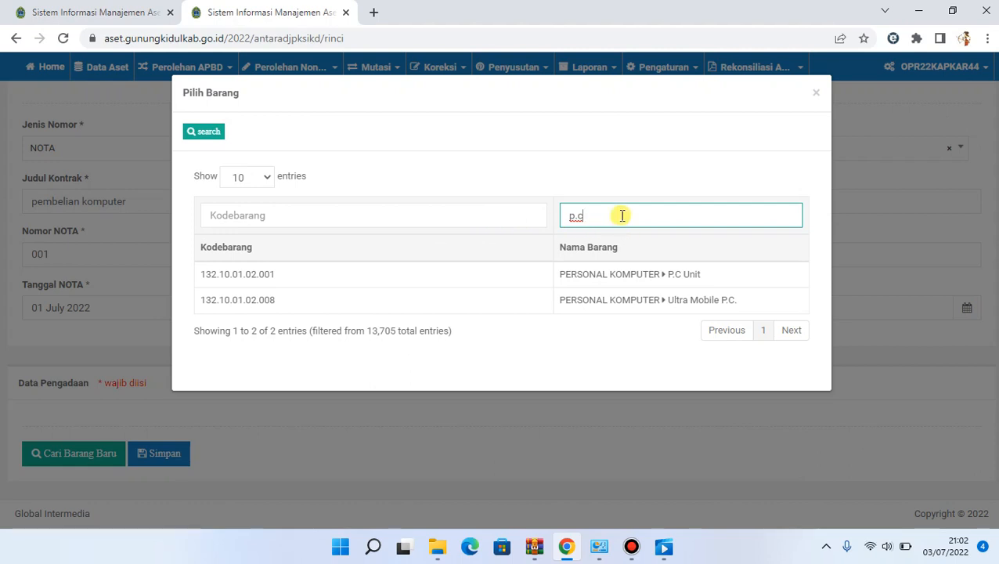
# Search the item names for komputer instead
pyautogui.press('BackSpace')
pyautogui.press('BackSpace')
pyautogui.write('komputer')
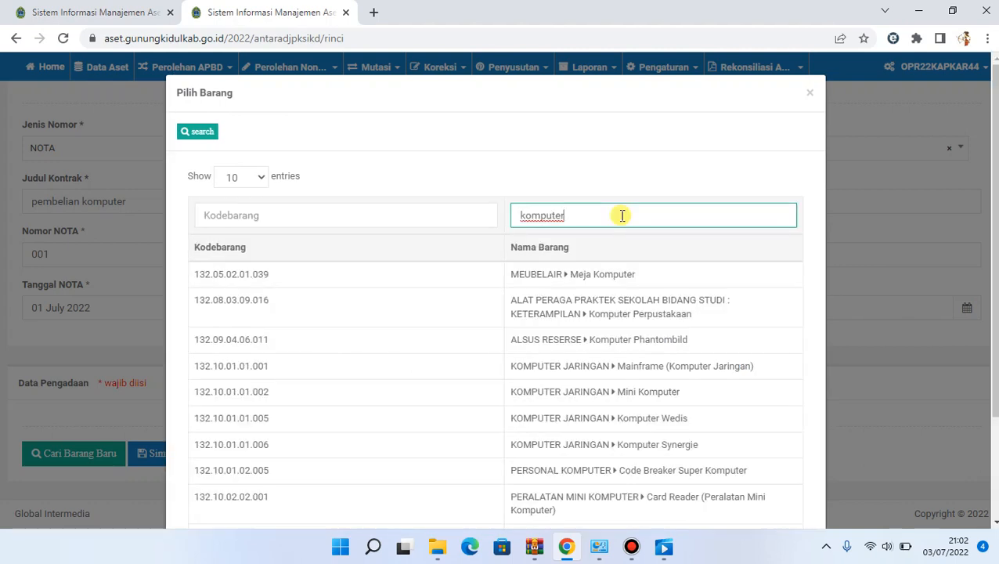
# Filter the item names by p.c again and add P.C Unit (132.10.01.02.001) to Data Pengadaan
pyautogui.click(620, 215)
pyautogui.moveTo(576, 219); pyautogui.dragTo(505, 223)
pyautogui.press('BackSpace')
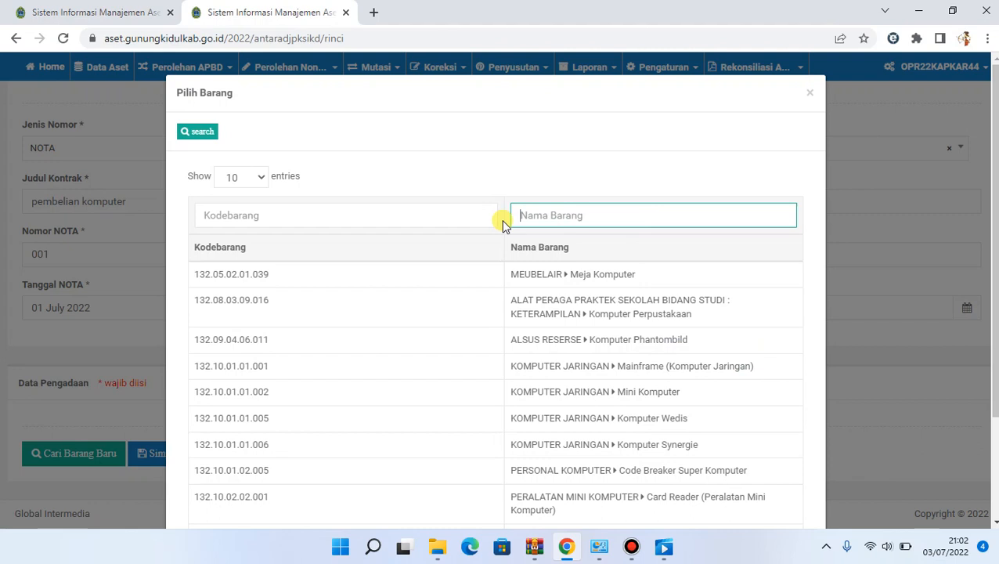
pyautogui.write('p.c')
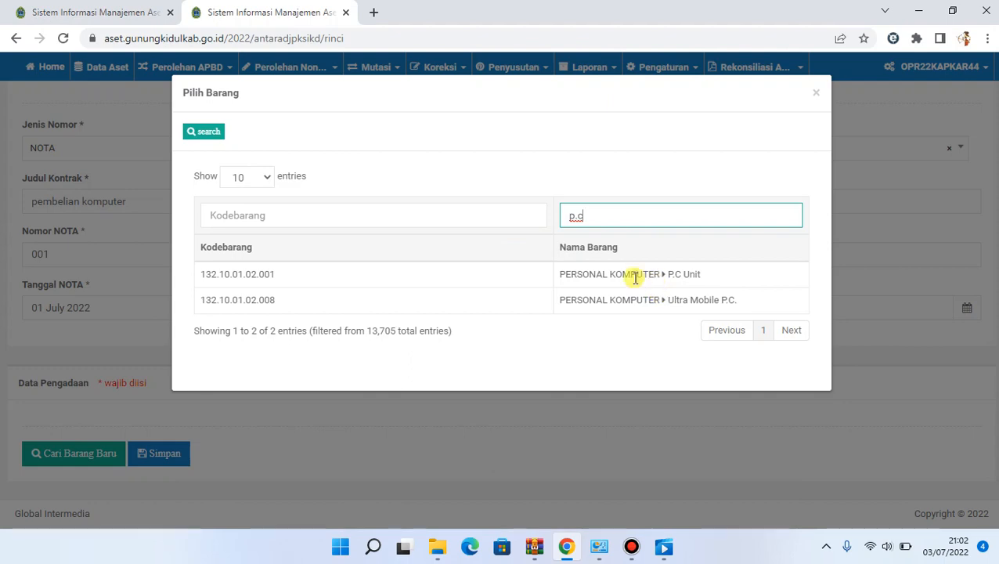
pyautogui.click(607, 282)
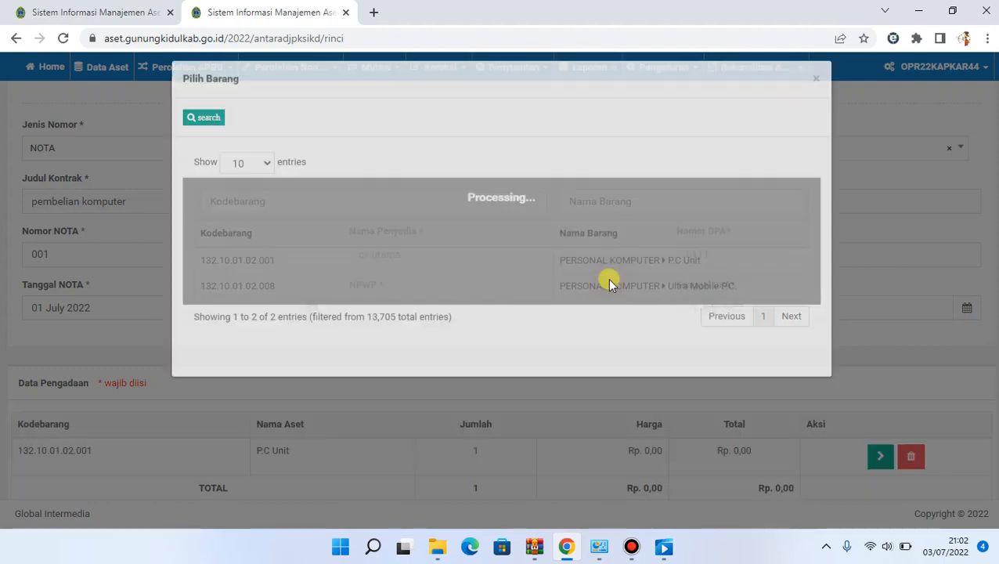
# Expand the KIB B details of the P.C Unit row and enter PC as Nama (asli) Barang
pyautogui.scroll(-2, 573, 281)
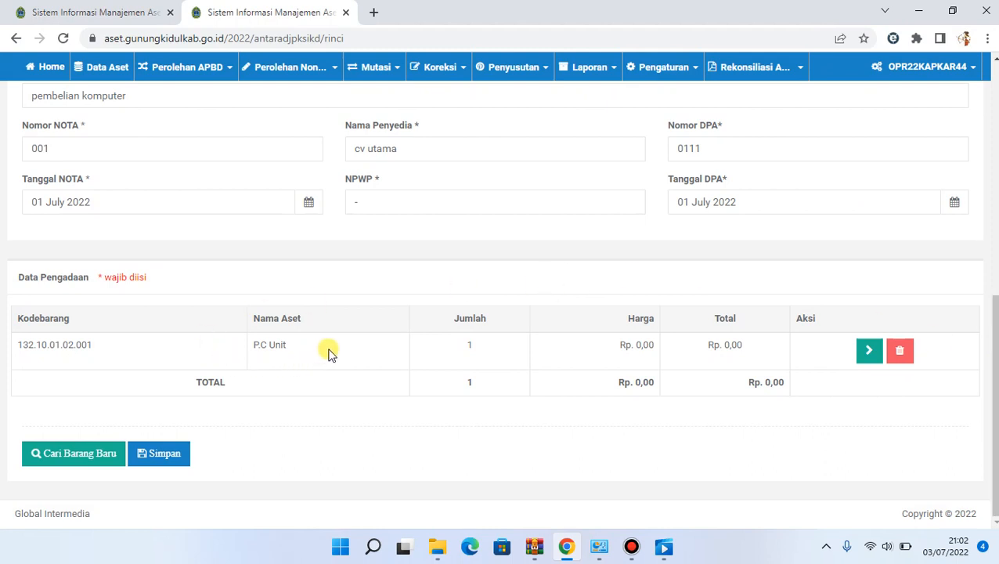
pyautogui.click(868, 351)
pyautogui.scroll(-1, 866, 366)
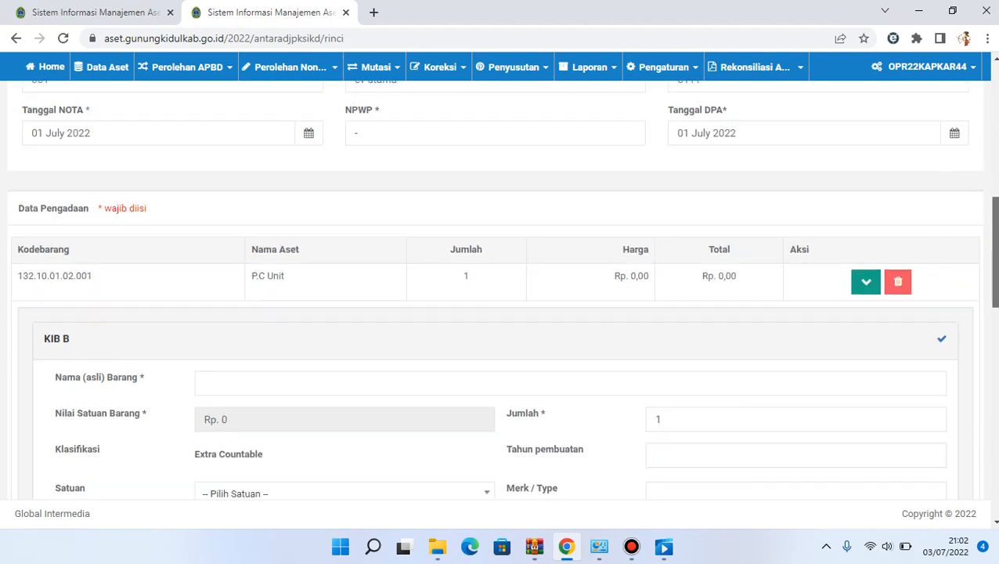
pyautogui.scroll(-3, 867, 366)
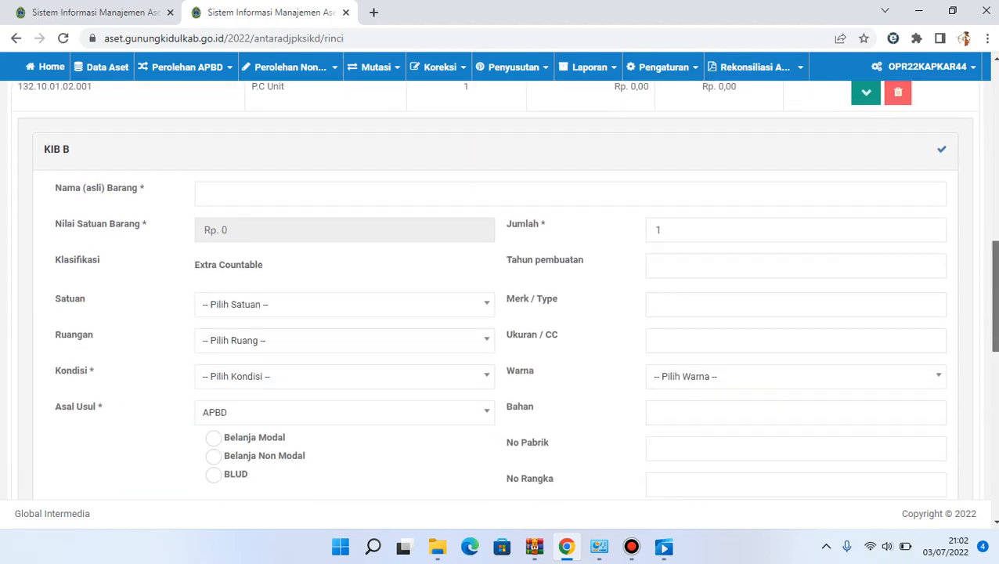
pyautogui.click(412, 187)
pyautogui.write('PC')
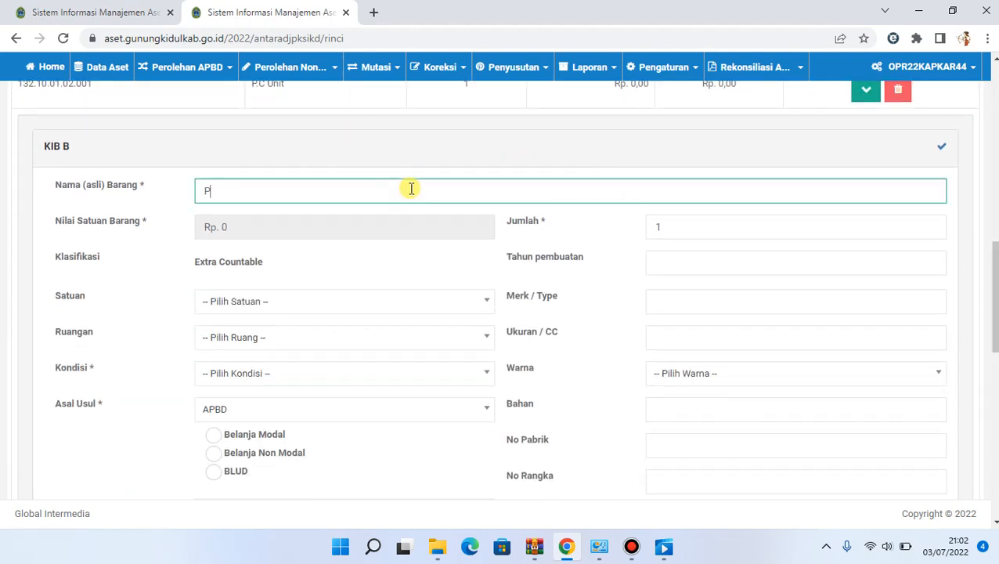
# Set Satuan to Buah, Ruangan to camat and Kondisi to Baik, and mark the Asal Usul as Belanja Modal
pyautogui.click(320, 301)
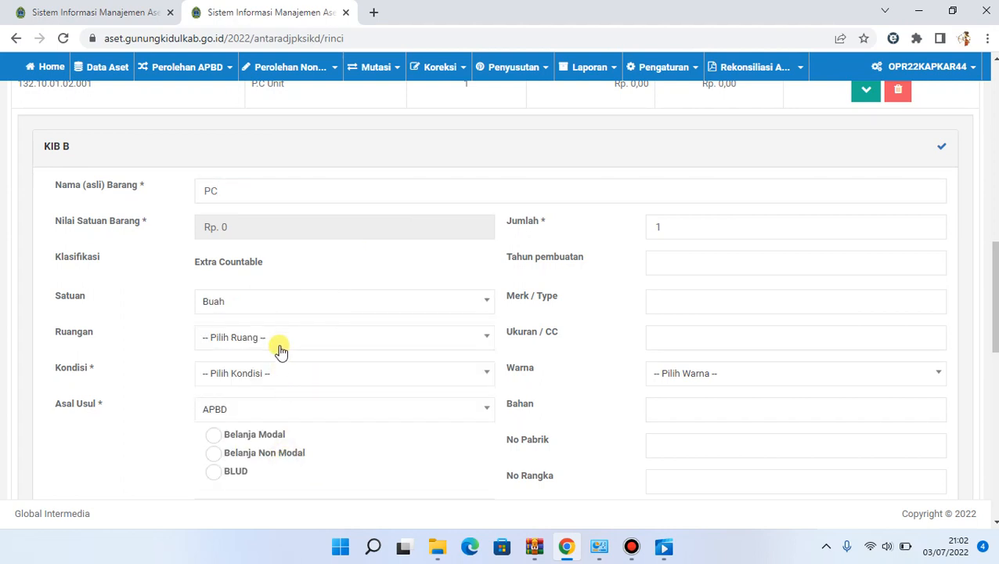
pyautogui.click(279, 338)
pyautogui.click(254, 434)
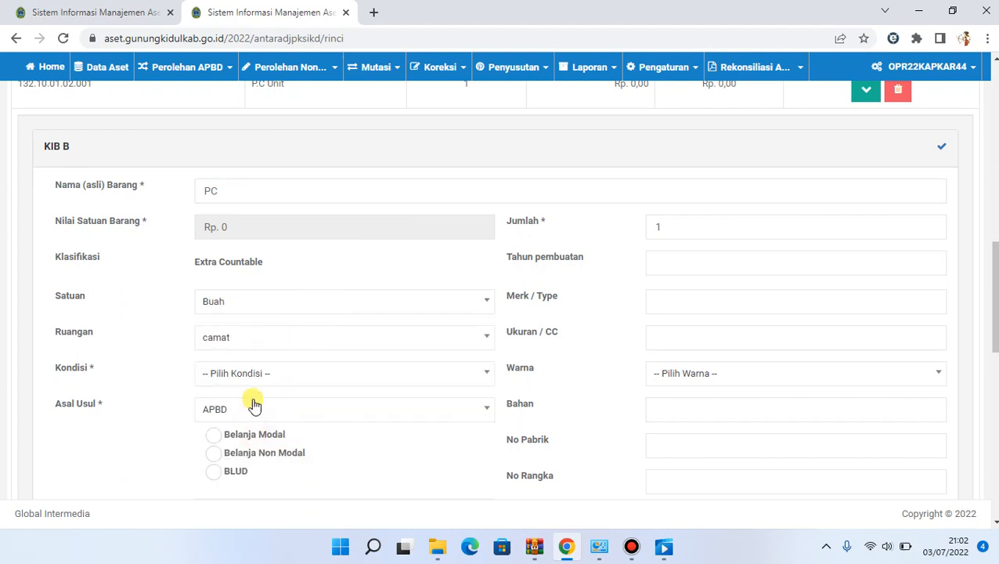
pyautogui.click(255, 381)
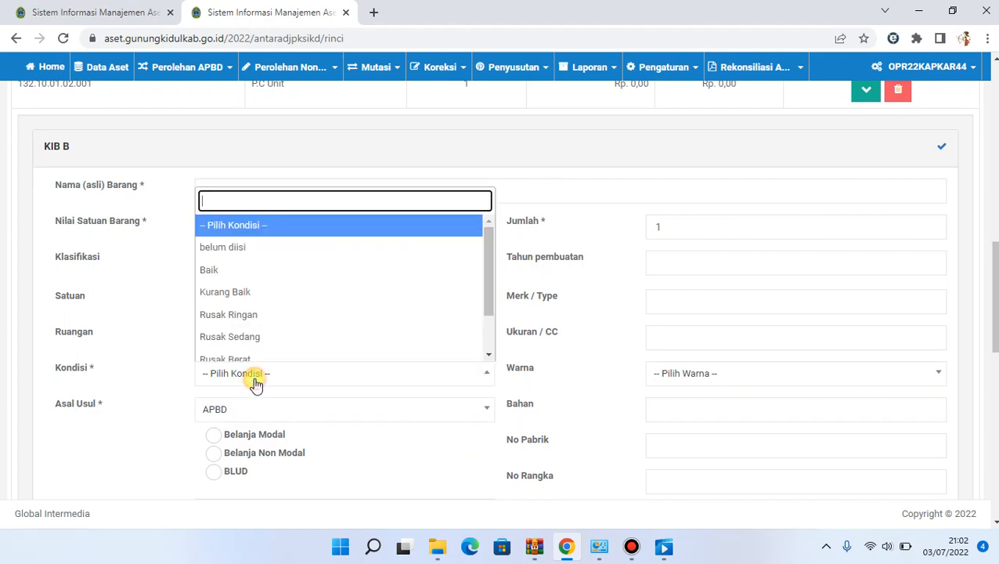
pyautogui.click(258, 270)
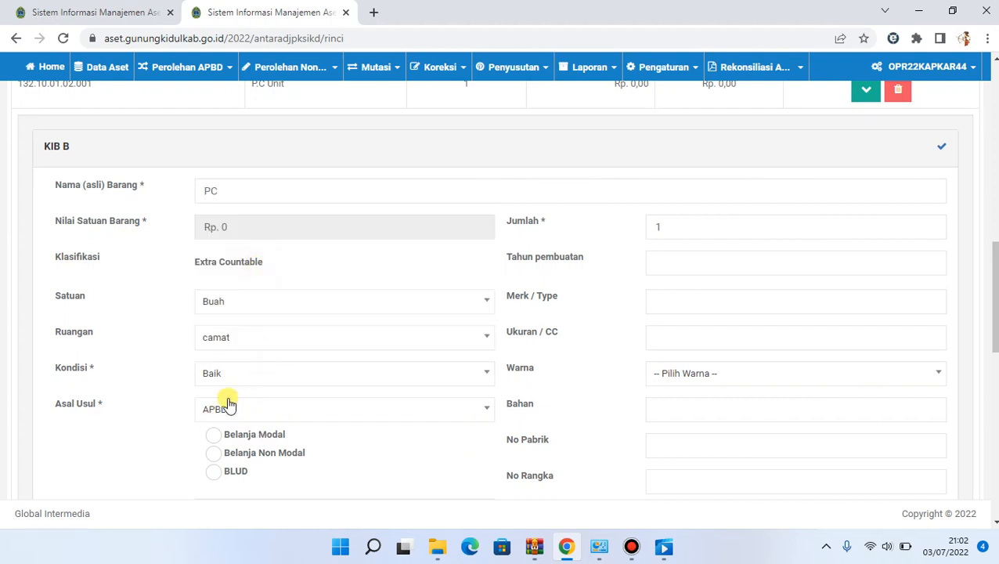
pyautogui.click(236, 435)
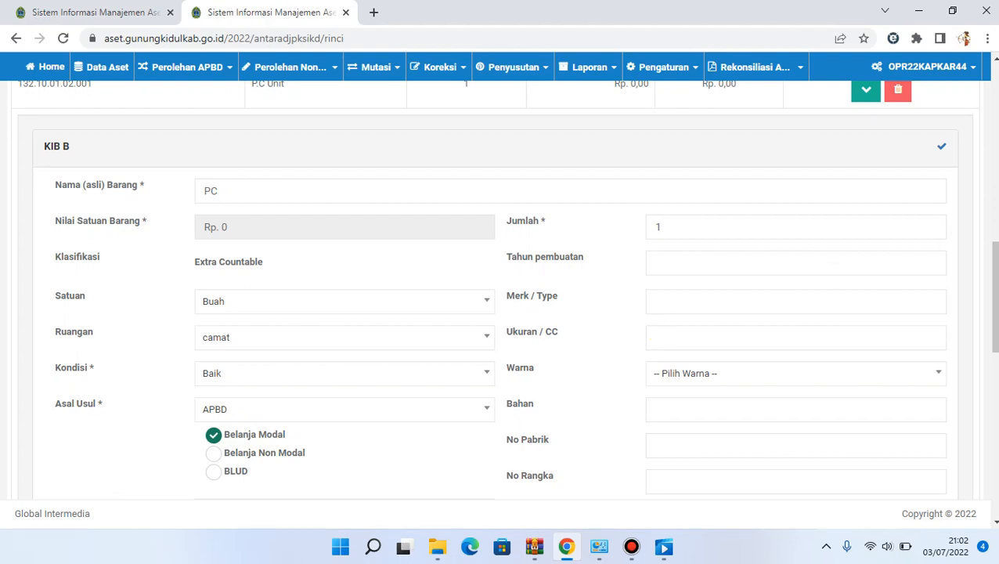
# Set the PC's Tahun pembuatan to 2022, Merk / Type to lenovo and Warna to BIRU
pyautogui.scroll(5, 656, 334)
pyautogui.scroll(-6, 718, 246)
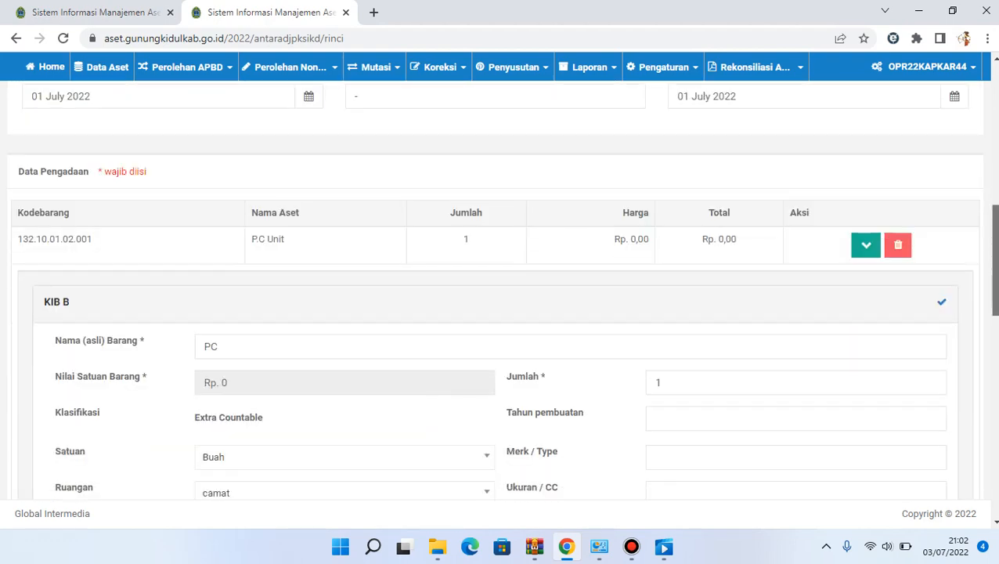
pyautogui.click(708, 208)
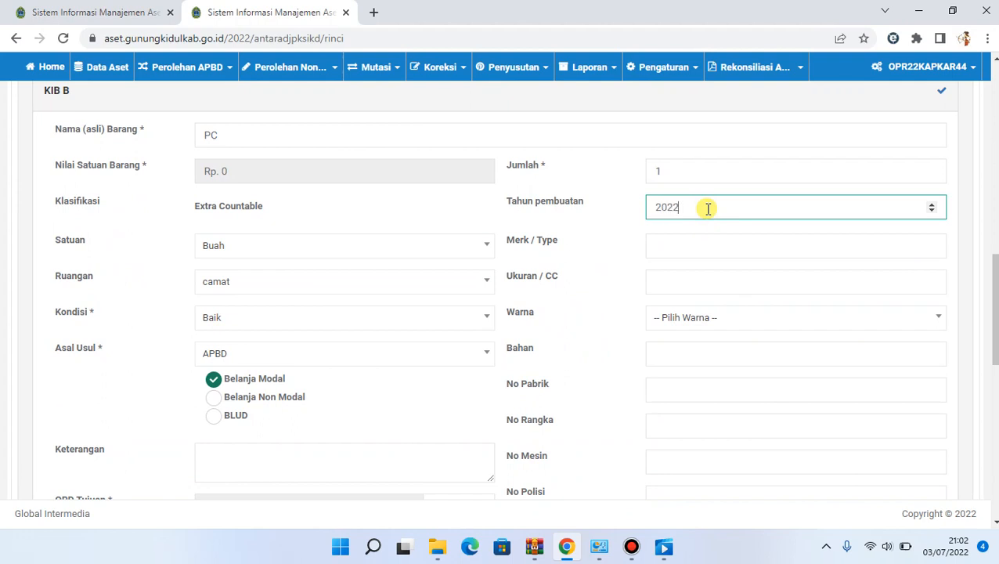
pyautogui.click(712, 246)
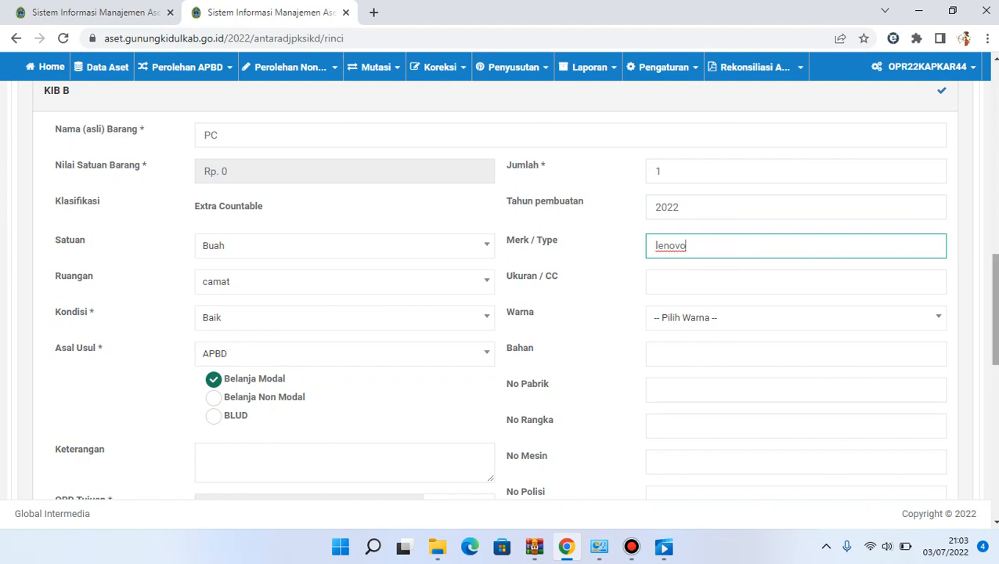
pyautogui.scroll(-3, 993, 314)
pyautogui.scroll(1, 993, 313)
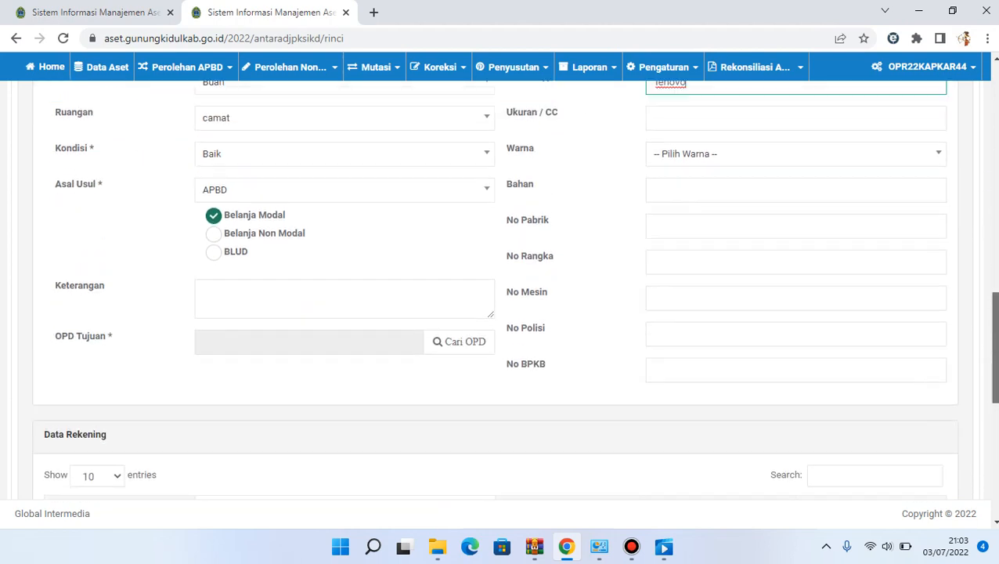
pyautogui.click(778, 191)
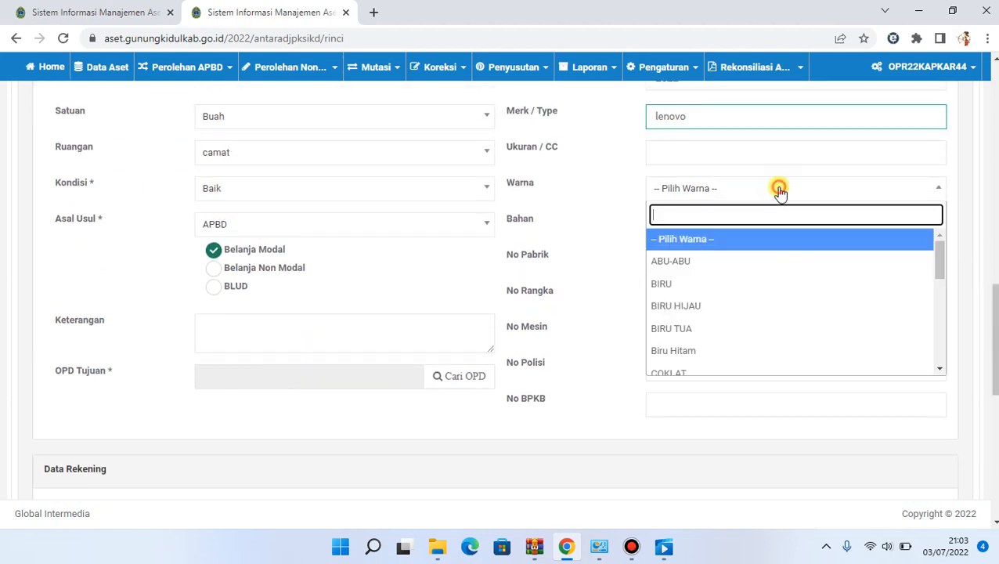
pyautogui.click(662, 283)
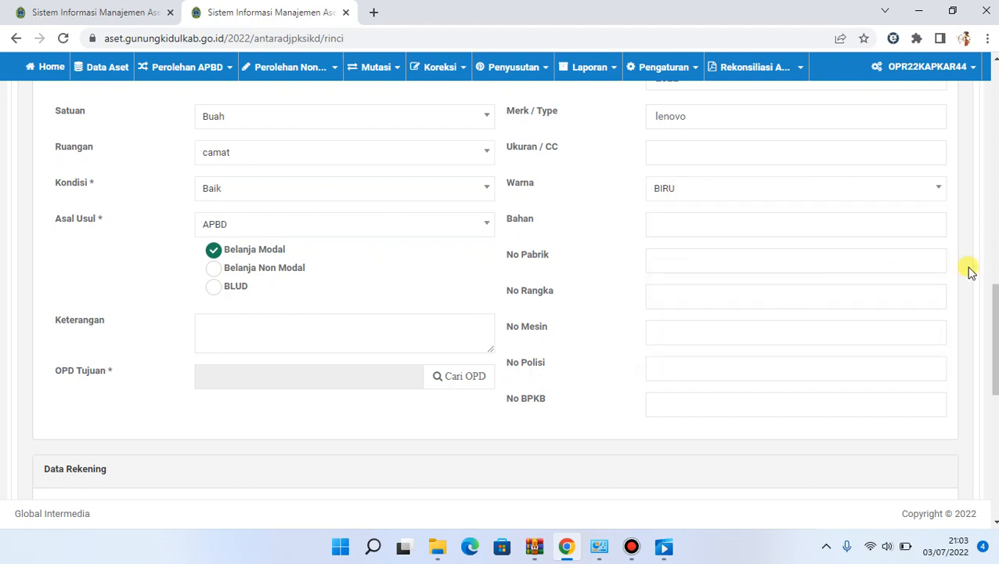
# Filter the PC's Data Rekening by modal and set the Nilai of Belanja Modal Peralatan Mini Computer to Rp. 4.000.000
pyautogui.scroll(-1, 993, 313)
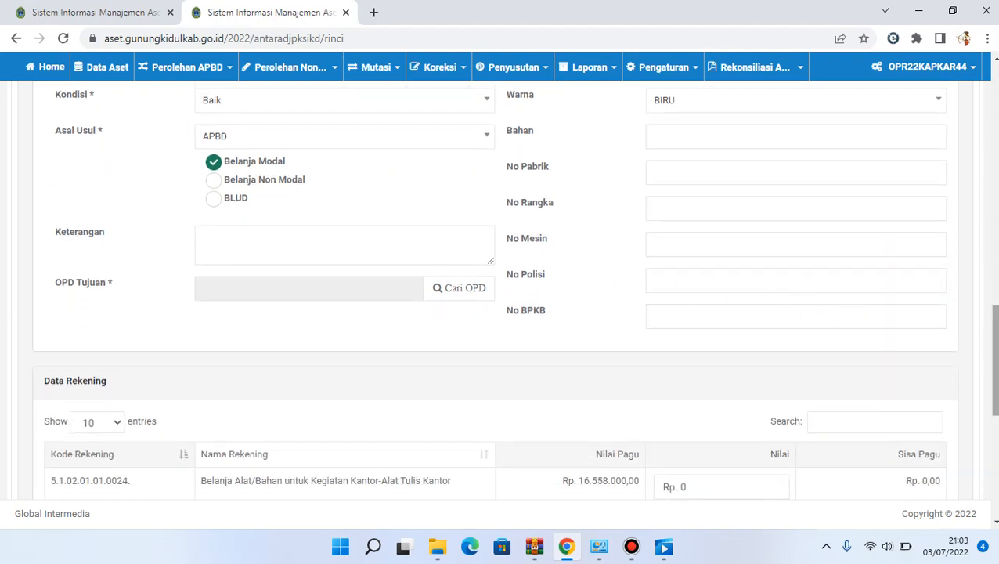
pyautogui.scroll(-1, 994, 259)
pyautogui.scroll(5, 996, 250)
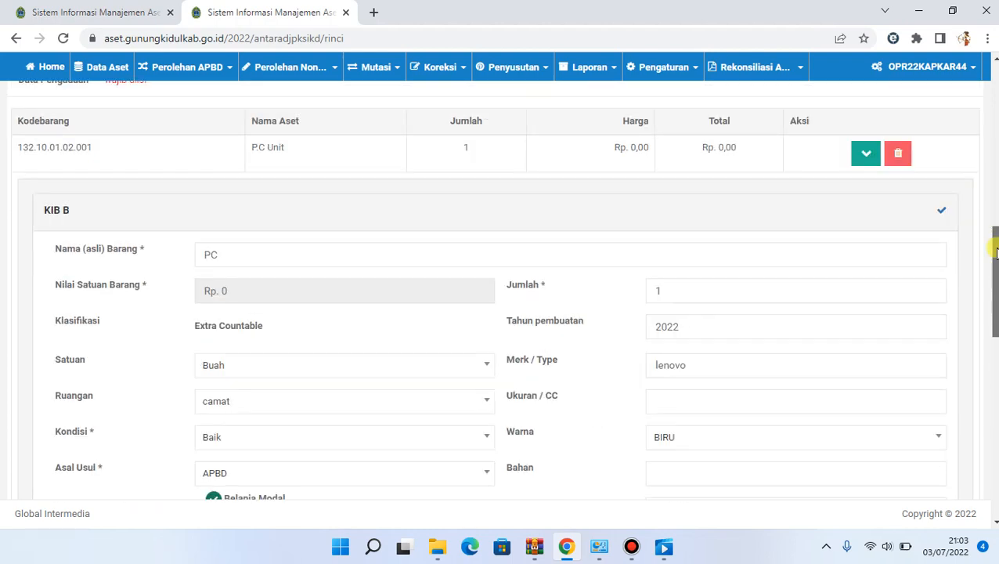
pyautogui.moveTo(997, 252); pyautogui.dragTo(997, 374)
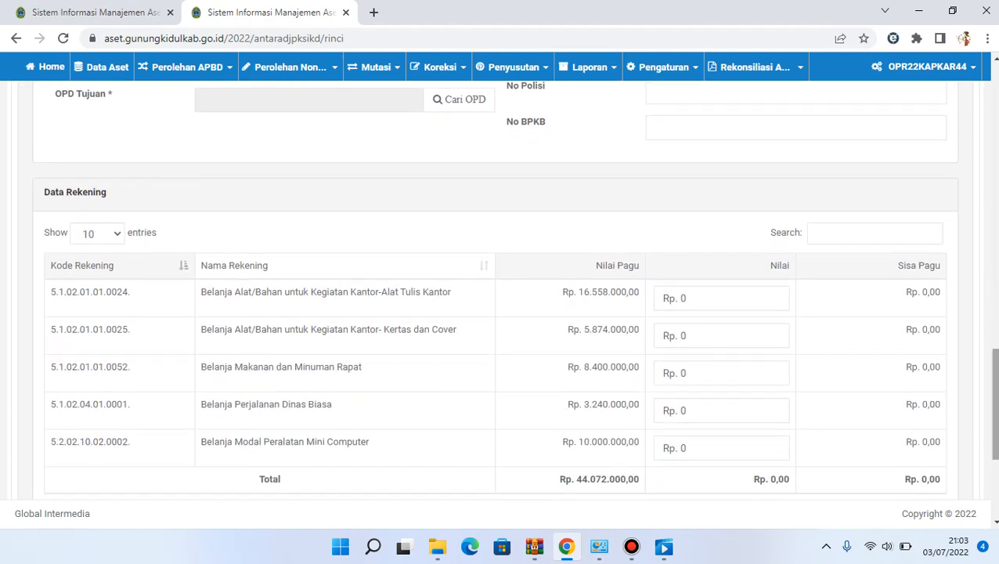
pyautogui.click(844, 236)
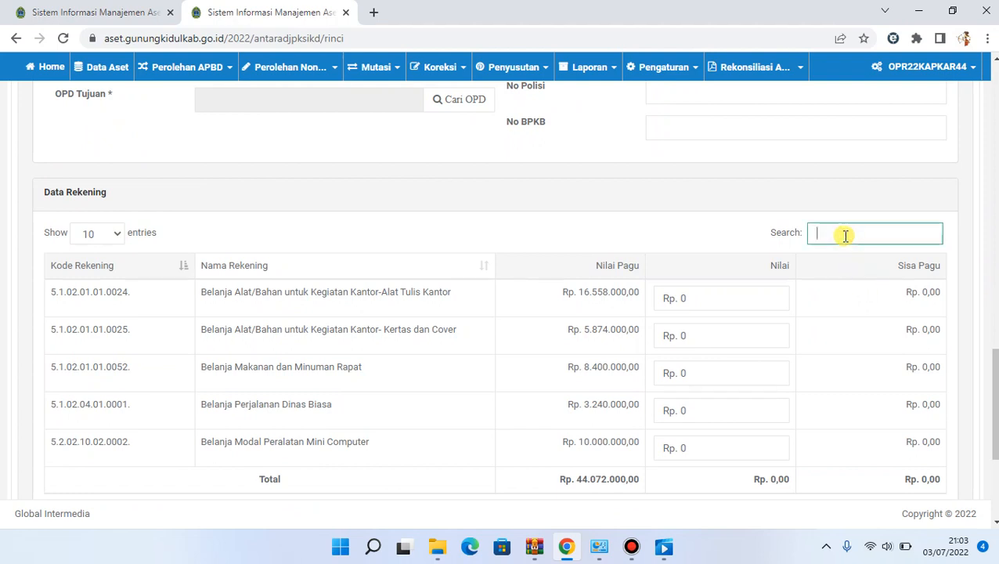
pyautogui.write('modal')
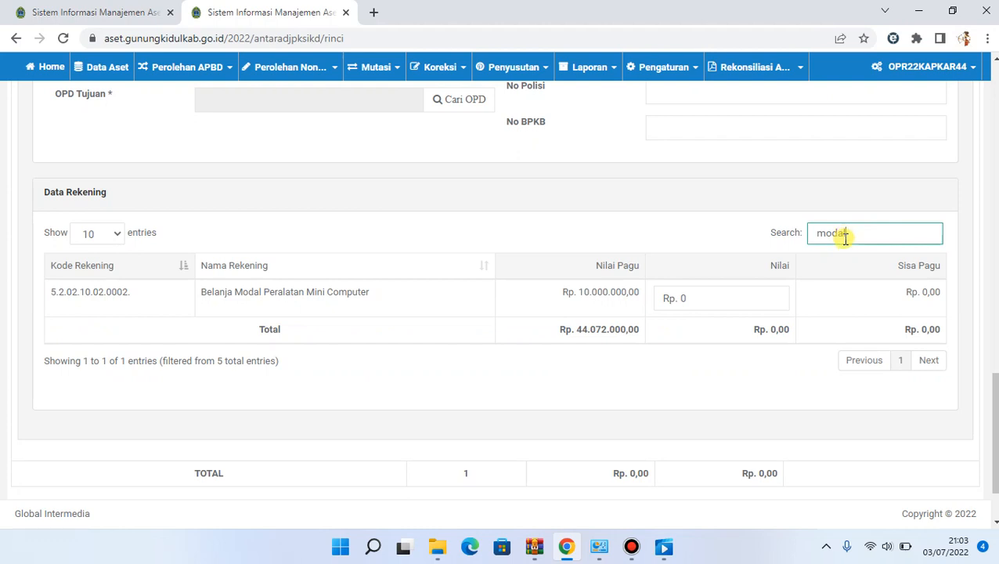
pyautogui.click(750, 305)
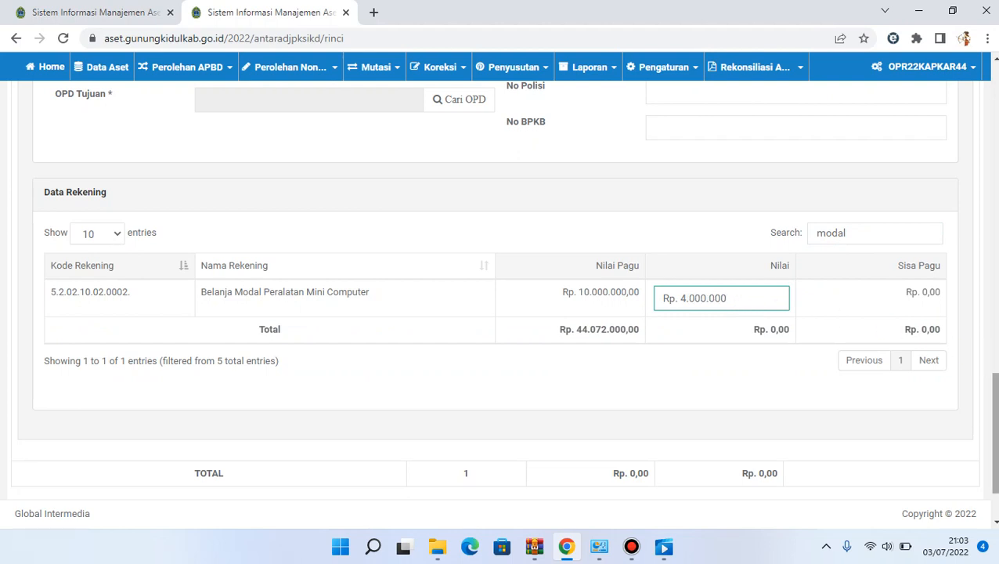
# Set the Jumlah of the P.C Unit to 2 in its KIB B details
pyautogui.scroll(6, 749, 306)
pyautogui.moveTo(995, 298); pyautogui.dragTo(995, 292)
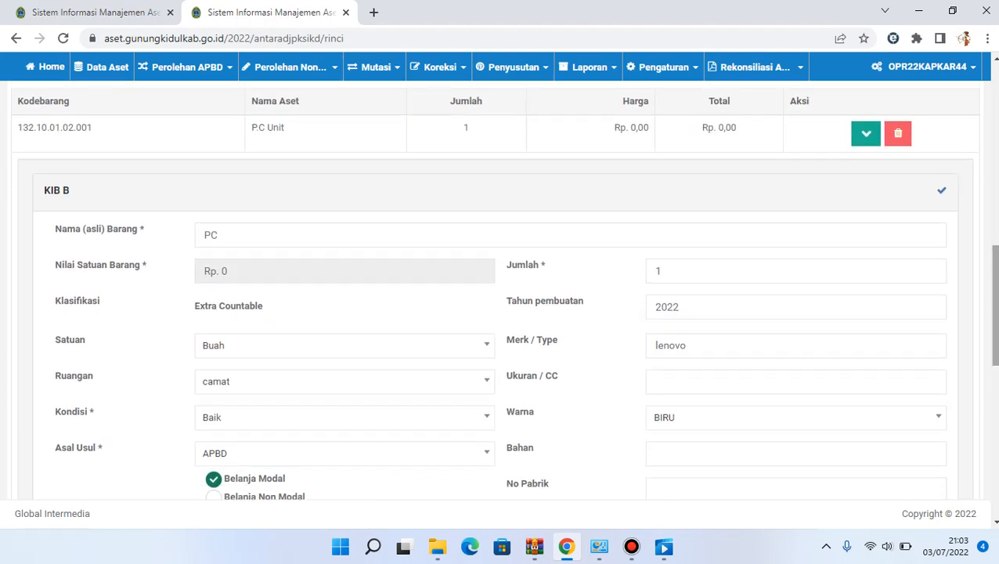
pyautogui.click(931, 268)
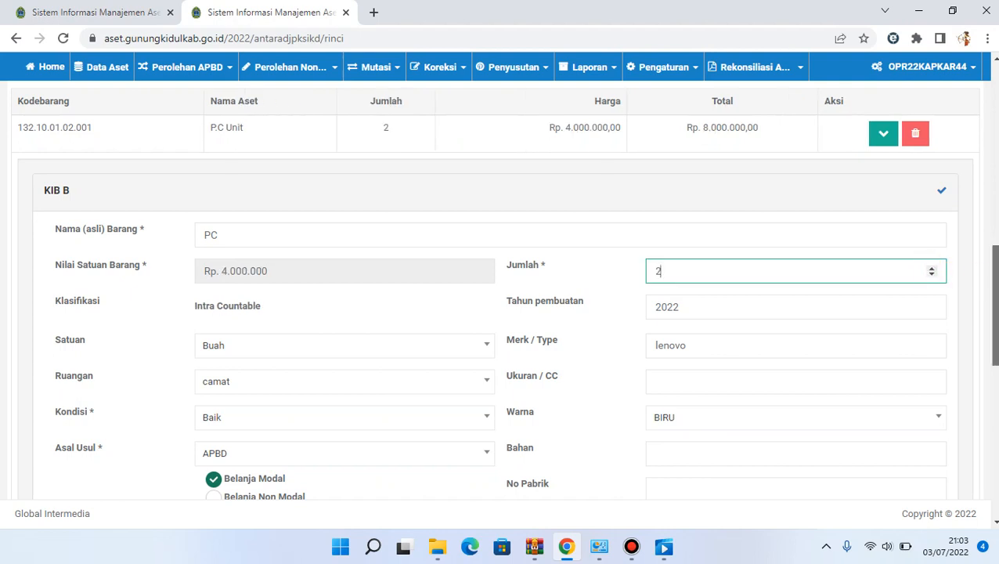
# Look up a new item by the name hardisk and add External/ Portable Hardisk (132.10.02.03.017) to Data Pengadaan
pyautogui.moveTo(993, 276); pyautogui.dragTo(992, 419)
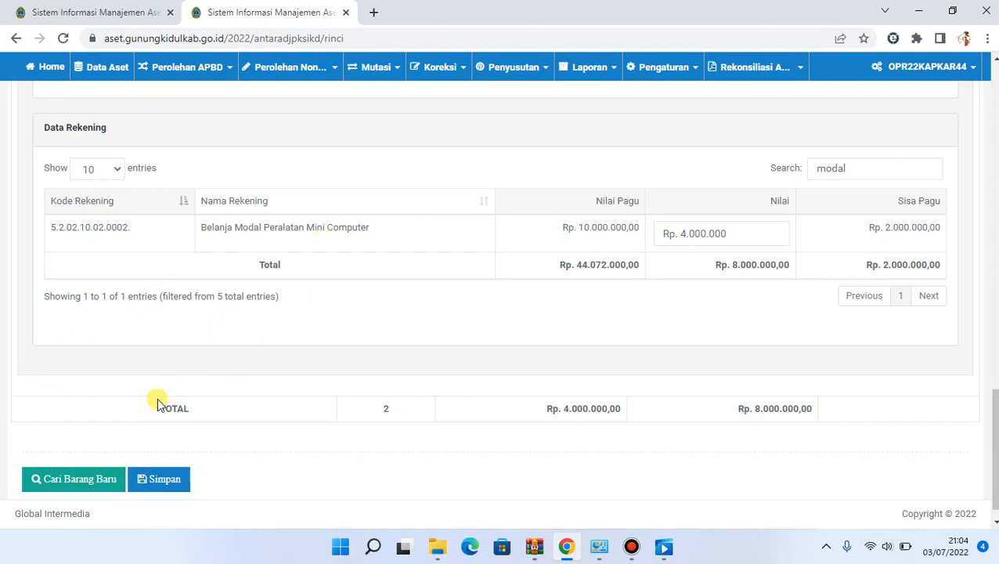
pyautogui.click(88, 479)
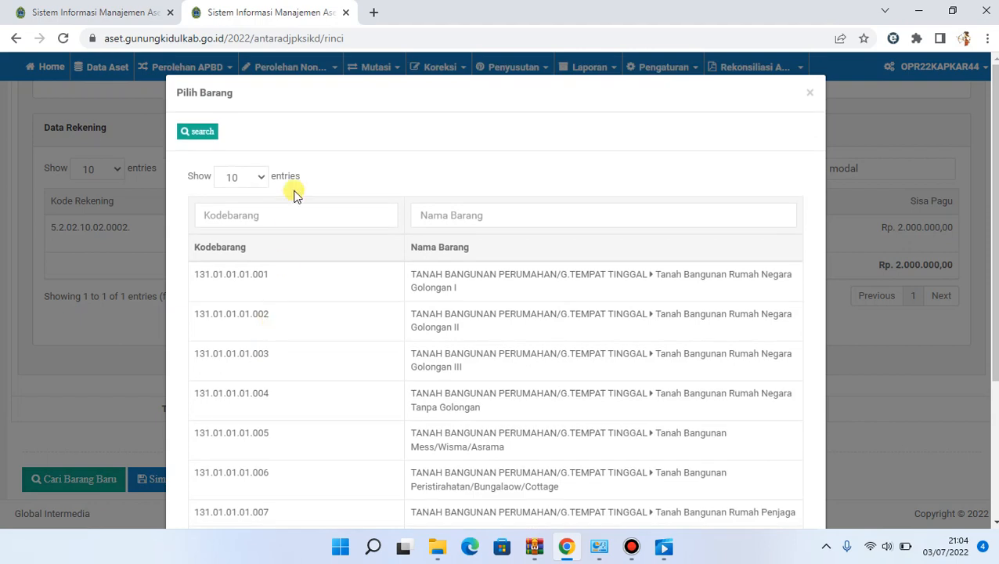
pyautogui.click(500, 215)
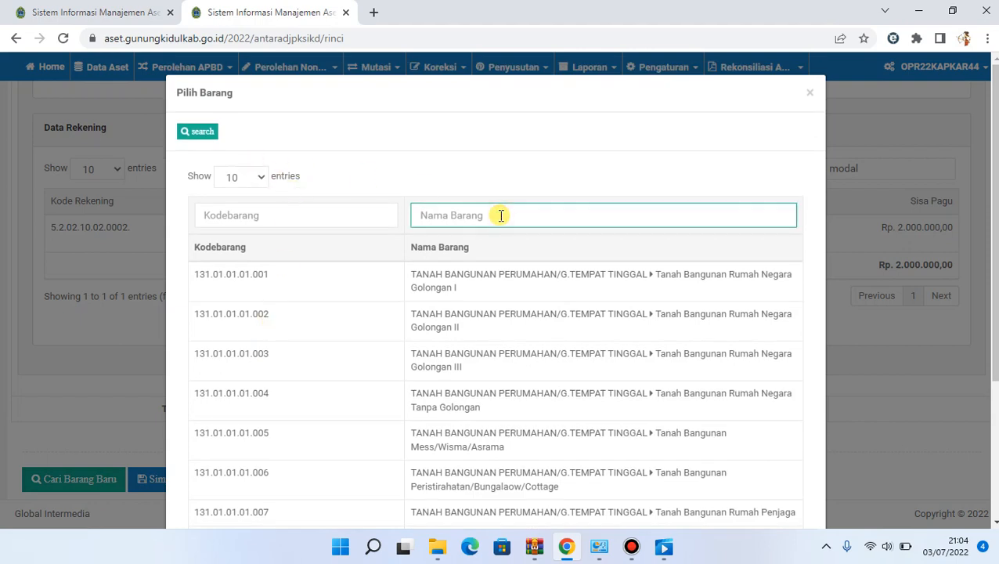
pyautogui.write('hardisk')
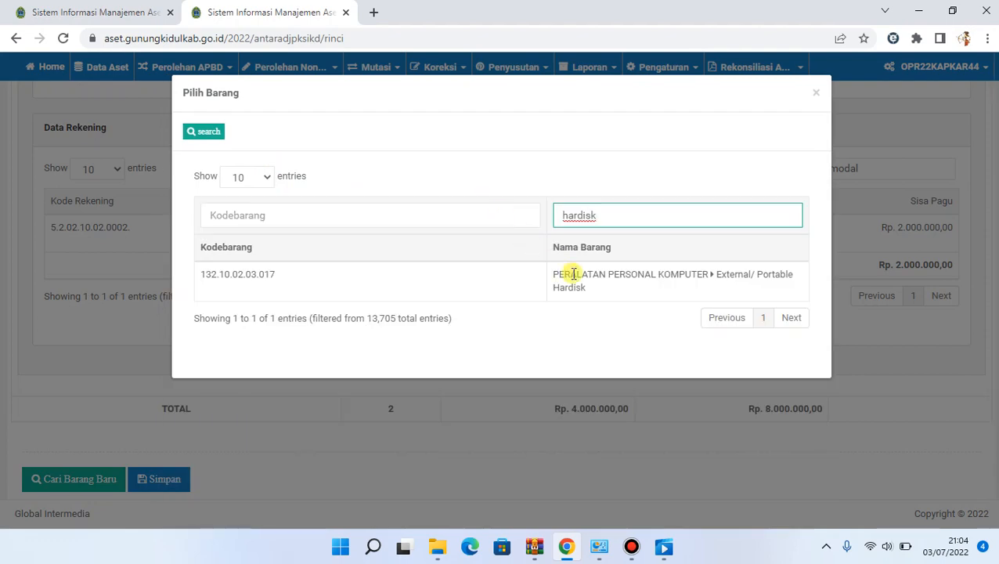
pyautogui.click(596, 283)
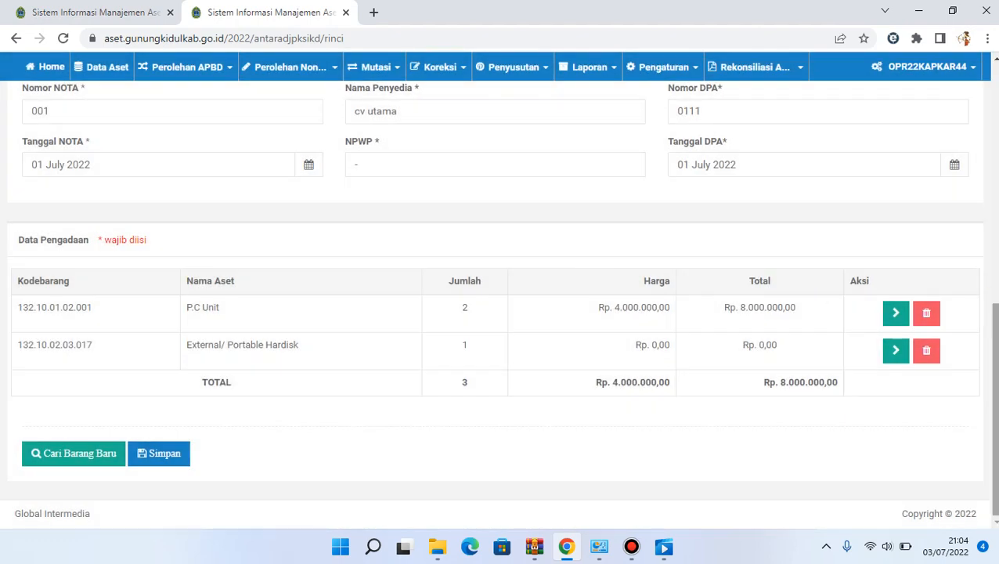
# Expand the KIB B details of the External/ Portable Hardisk row and enter hdd as Nama (asli) Barang
pyautogui.click(895, 350)
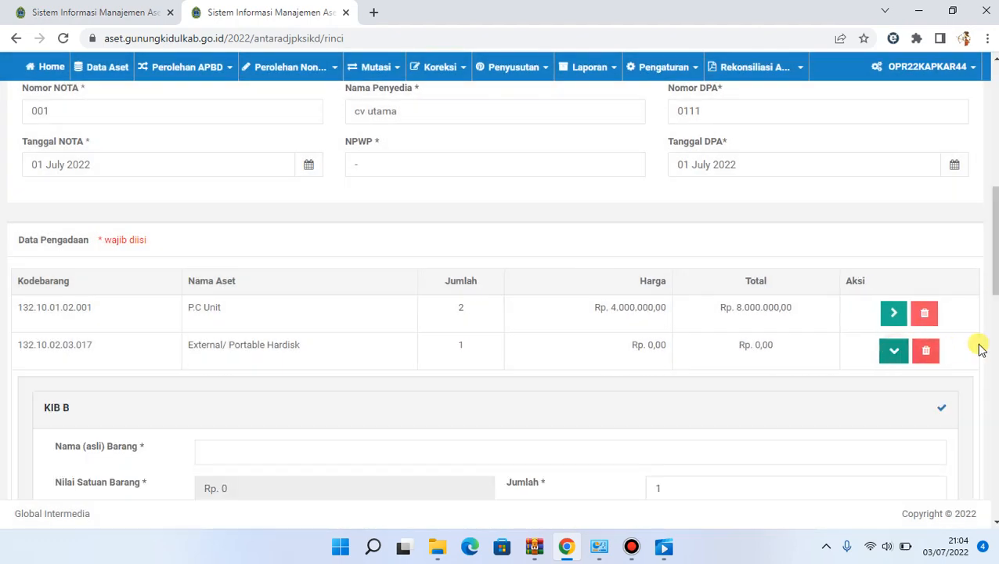
pyautogui.scroll(-3, 554, 235)
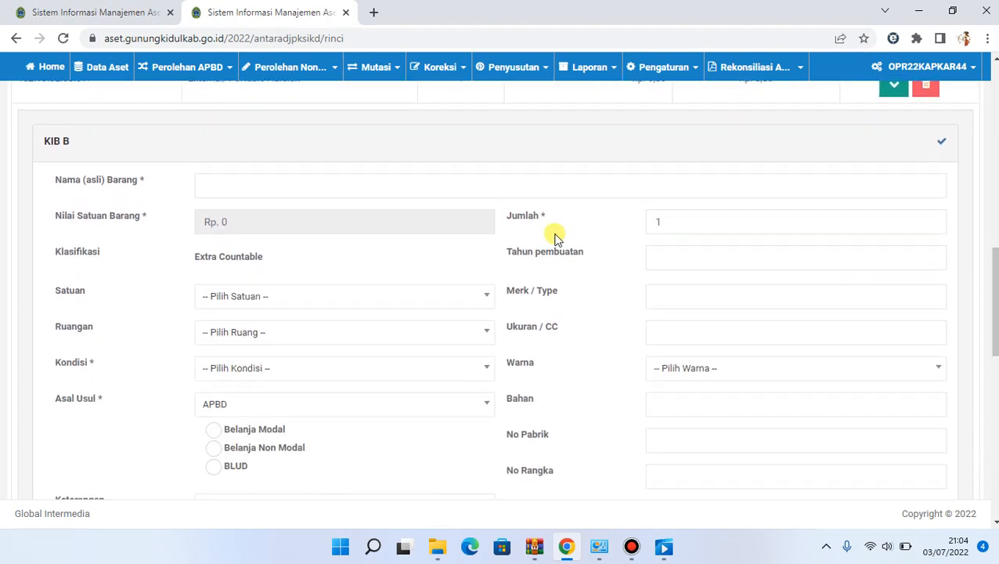
pyautogui.click(516, 189)
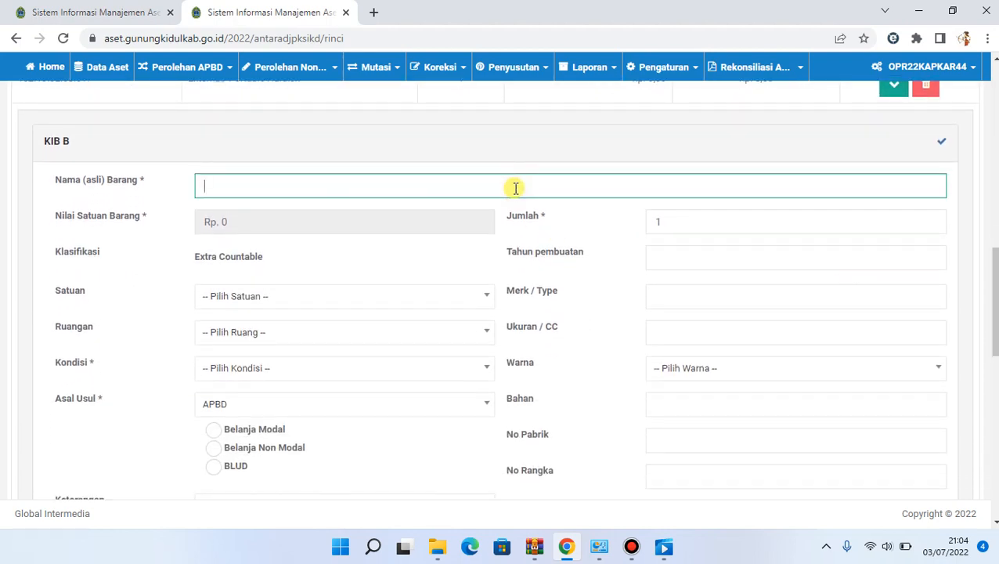
# Set the hard disk's Satuan to Buah, Ruangan to camat, Kondisi to Baik, Asal Usul to Belanja Modal and Tahun pembuatan to 2022
pyautogui.click(384, 296)
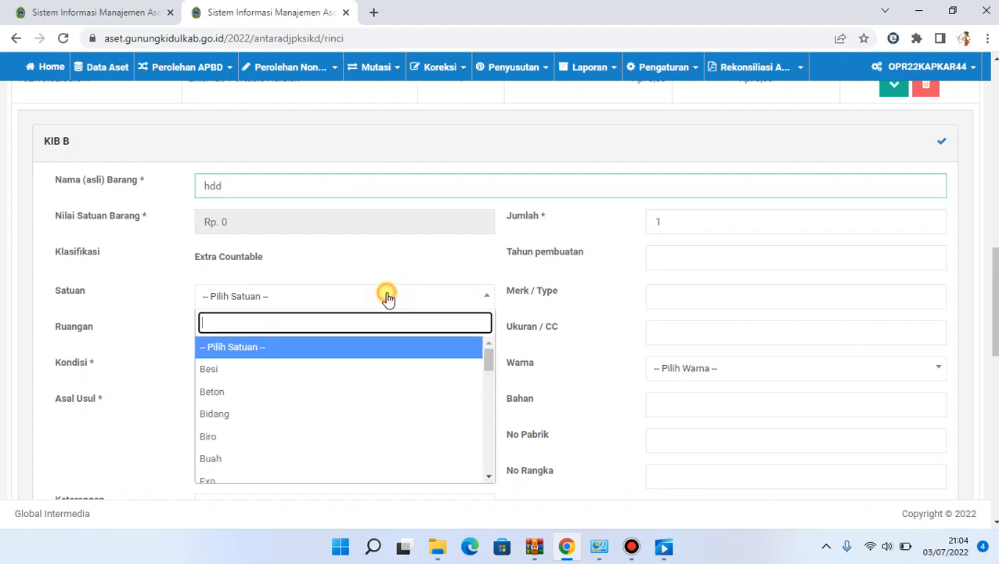
pyautogui.click(323, 459)
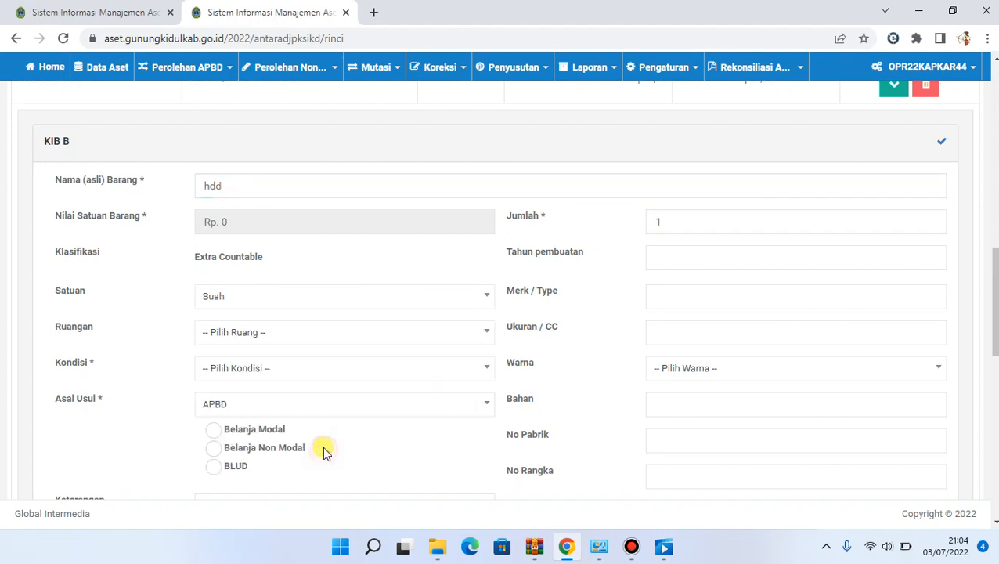
pyautogui.click(316, 333)
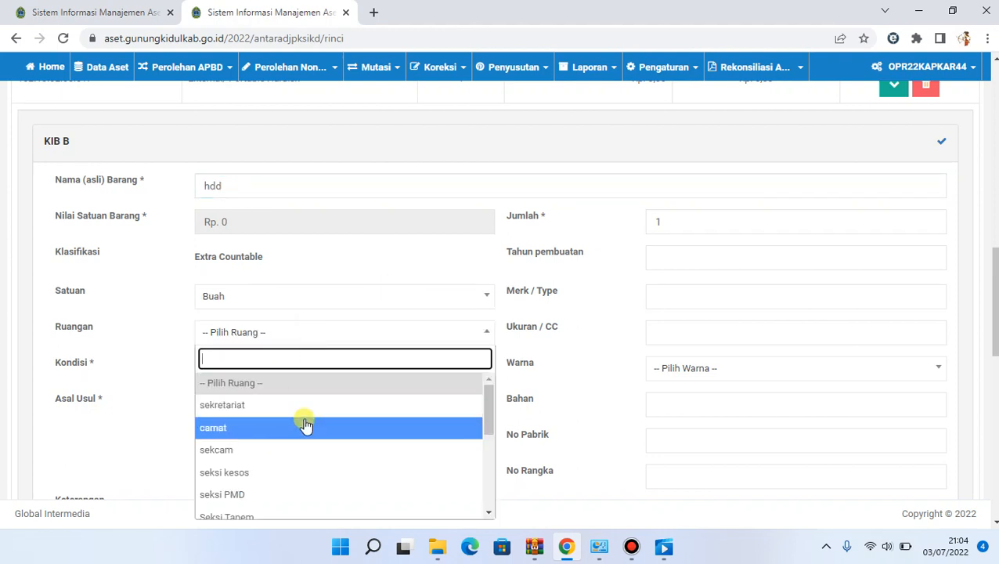
pyautogui.click(304, 426)
pyautogui.click(301, 372)
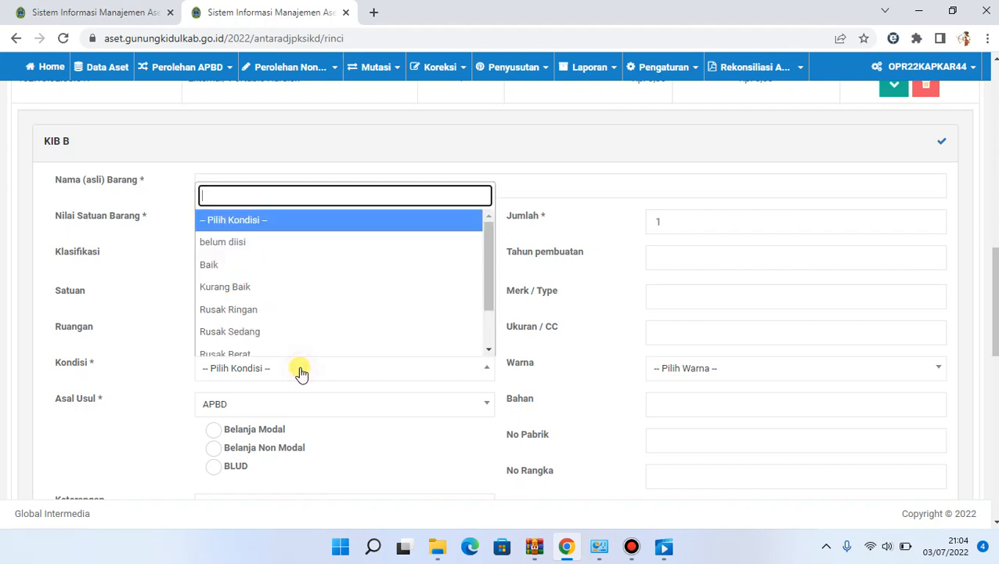
pyautogui.click(297, 264)
pyautogui.click(273, 429)
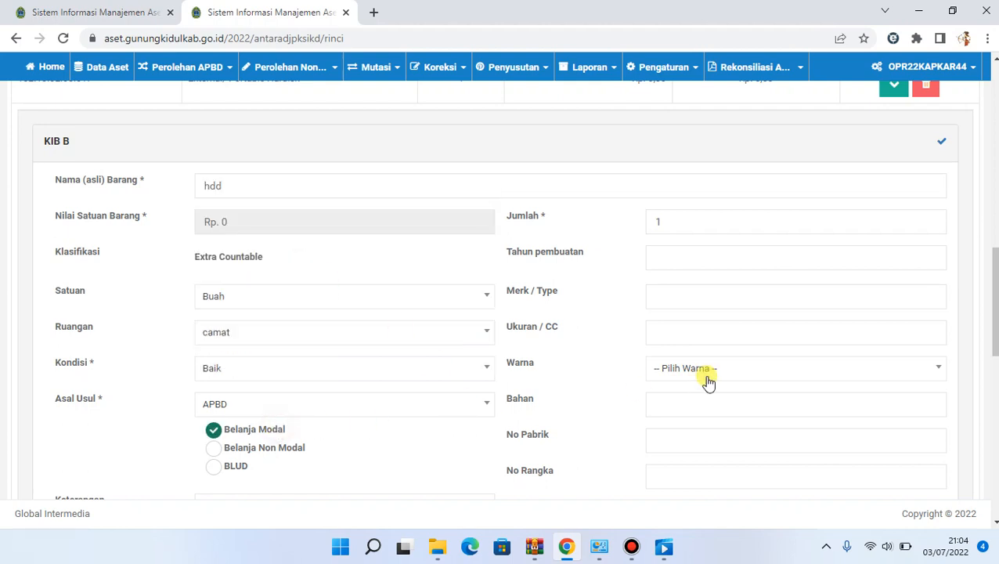
pyautogui.click(778, 257)
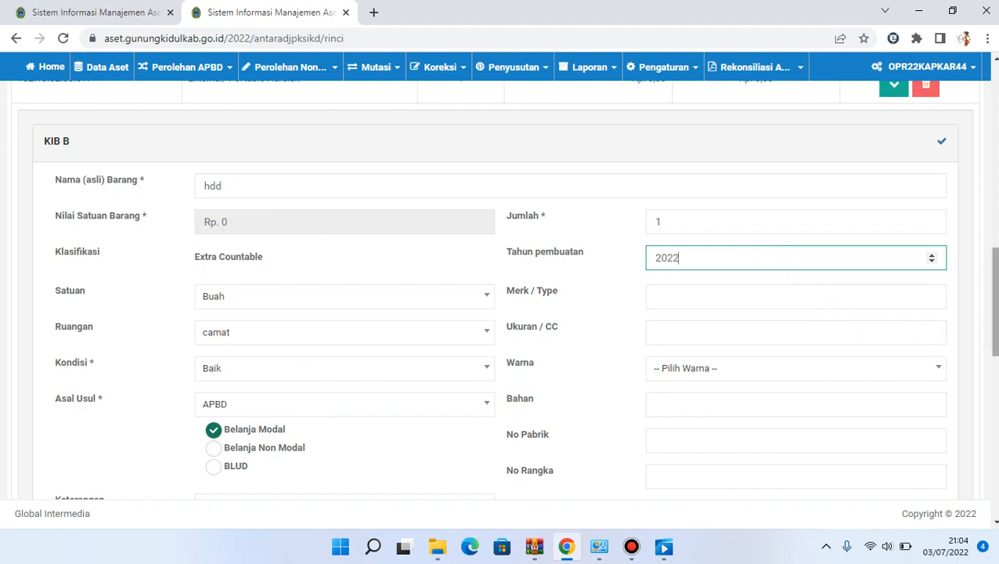
# Filter the hard disk's Data Rekening by modal and set the Nilai of Belanja Modal Peralatan Mini Computer to Rp. 1.000.000
pyautogui.scroll(-2, 992, 301)
pyautogui.scroll(-5, 992, 329)
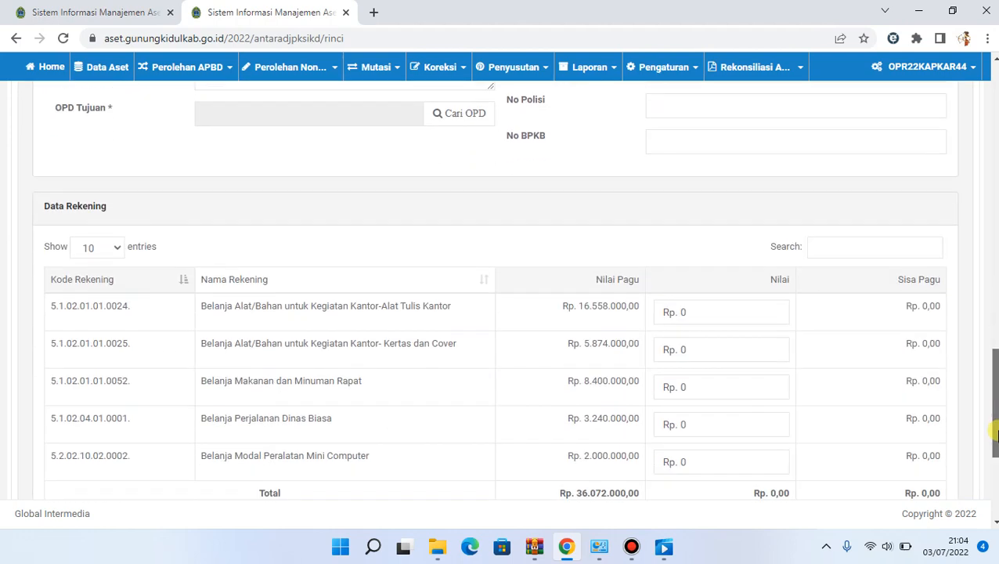
pyautogui.click(847, 208)
pyautogui.write('modal')
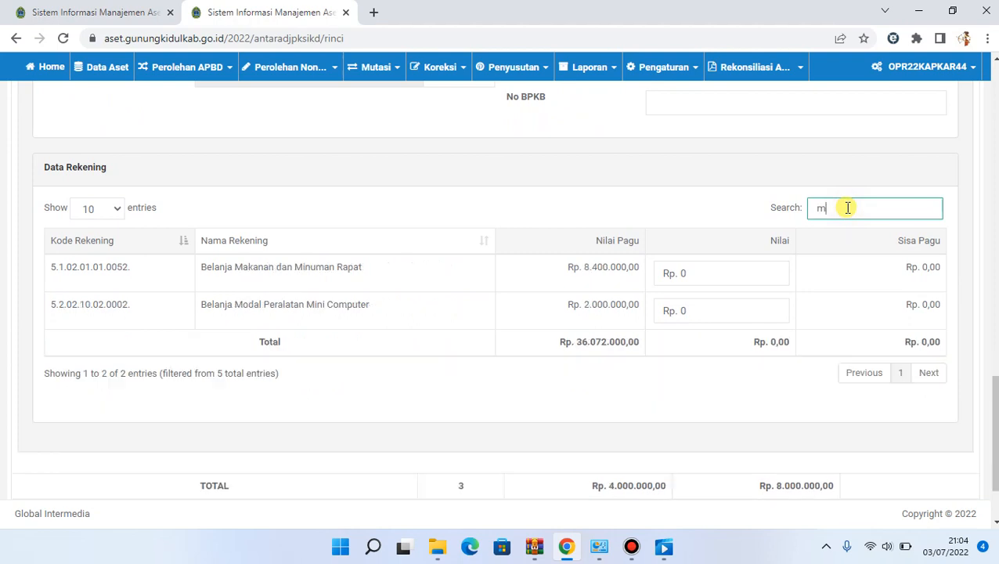
pyautogui.click(728, 277)
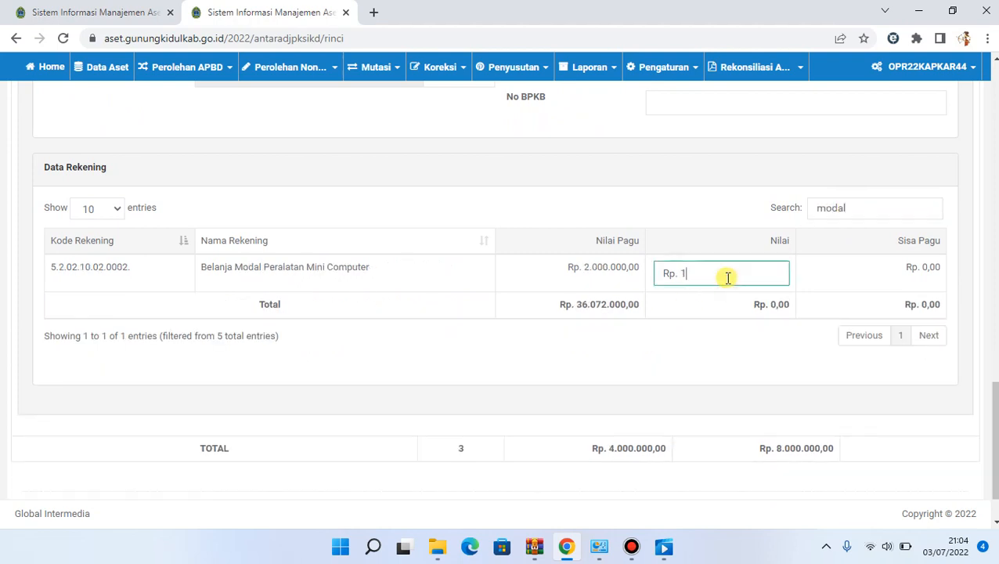
pyautogui.write('10.000')
# Set the Jumlah of the External/ Portable Hardisk to 2 and collapse its KIB B details
pyautogui.moveTo(996, 472); pyautogui.dragTo(997, 328)
pyautogui.scroll(-1, 995, 325)
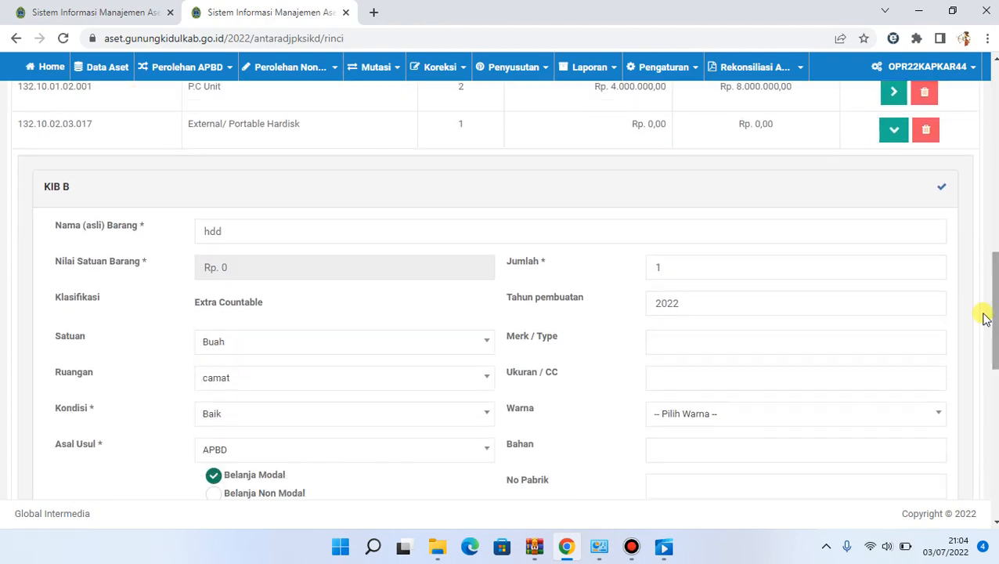
pyautogui.click(933, 269)
pyautogui.scroll(-1, 933, 269)
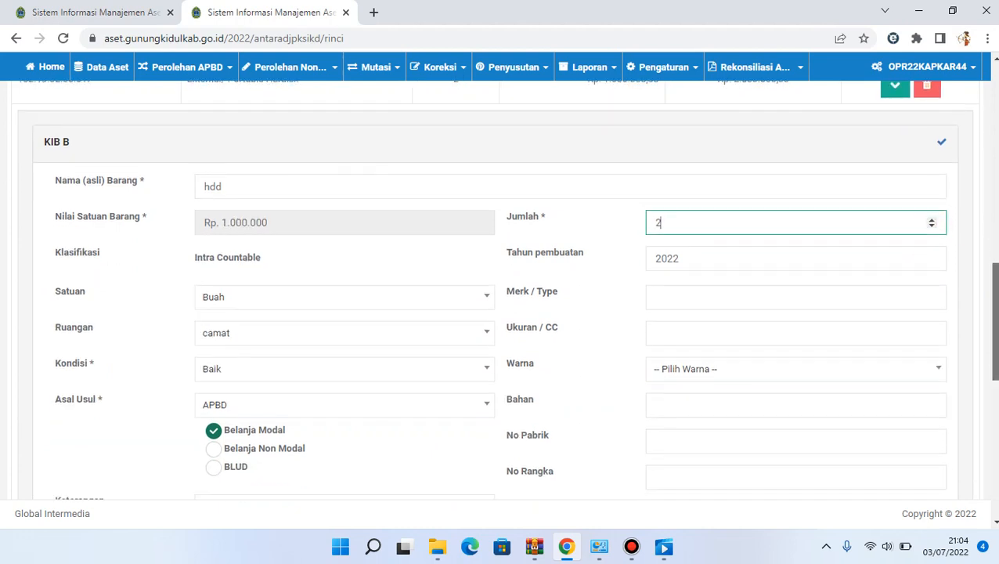
pyautogui.scroll(2, 951, 228)
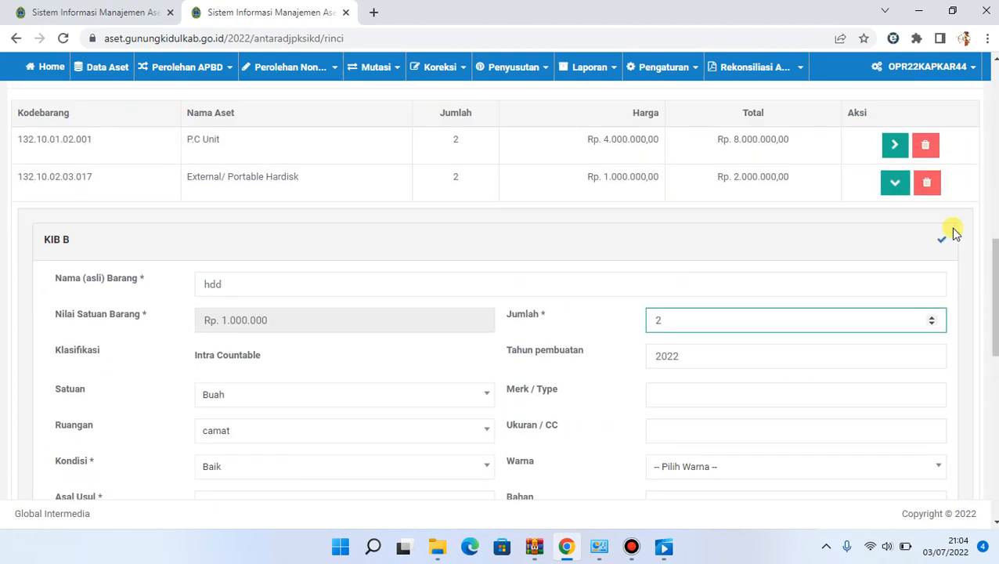
pyautogui.click(894, 188)
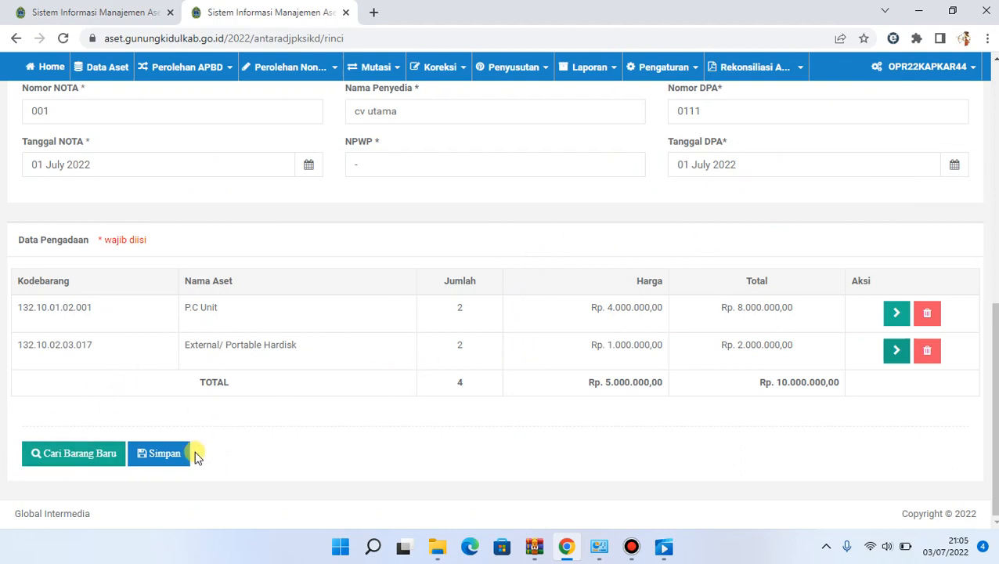
# Save the procurement record with the P.C Unit and External/ Portable Hardisk items
pyautogui.click(172, 460)
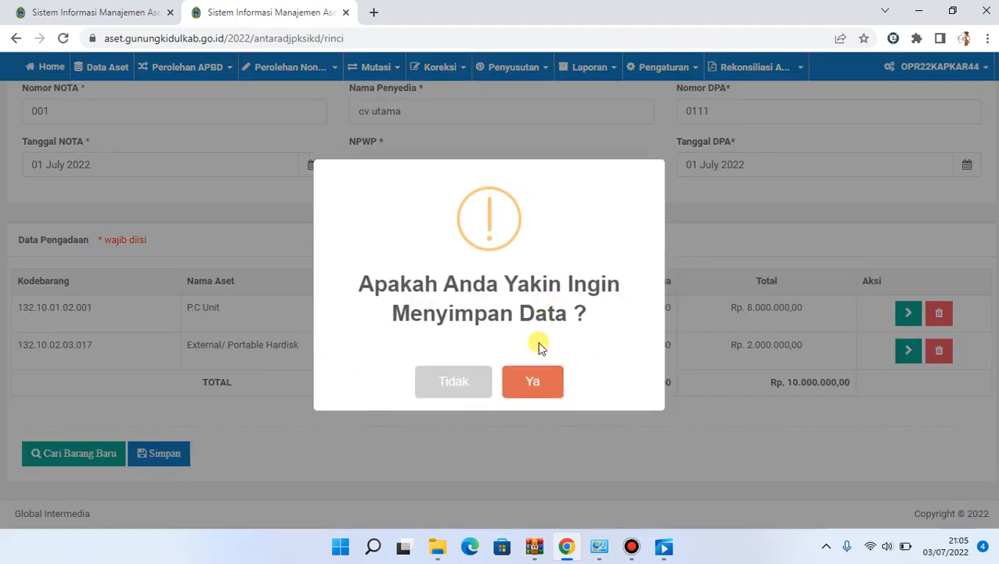
pyautogui.click(537, 381)
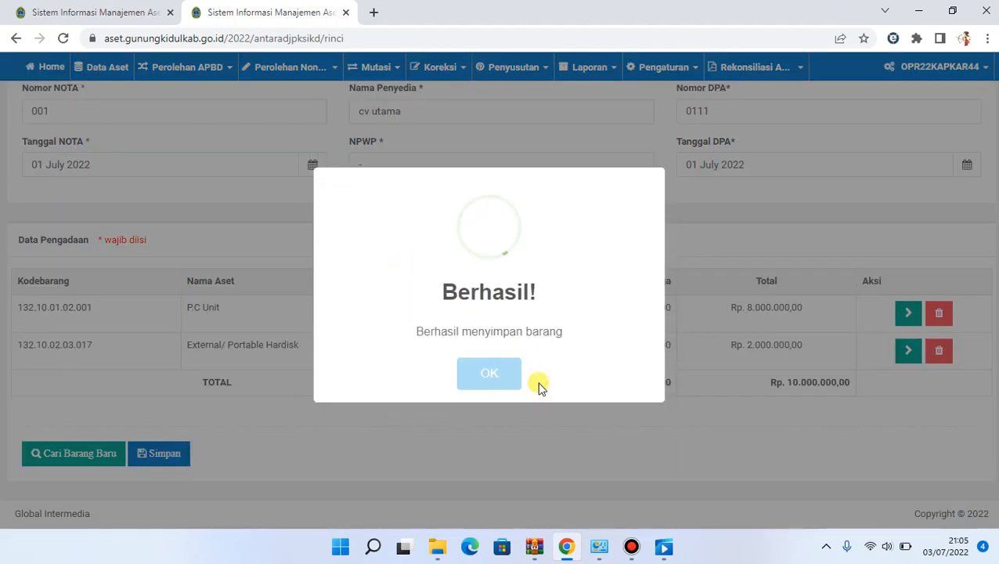
pyautogui.click(492, 374)
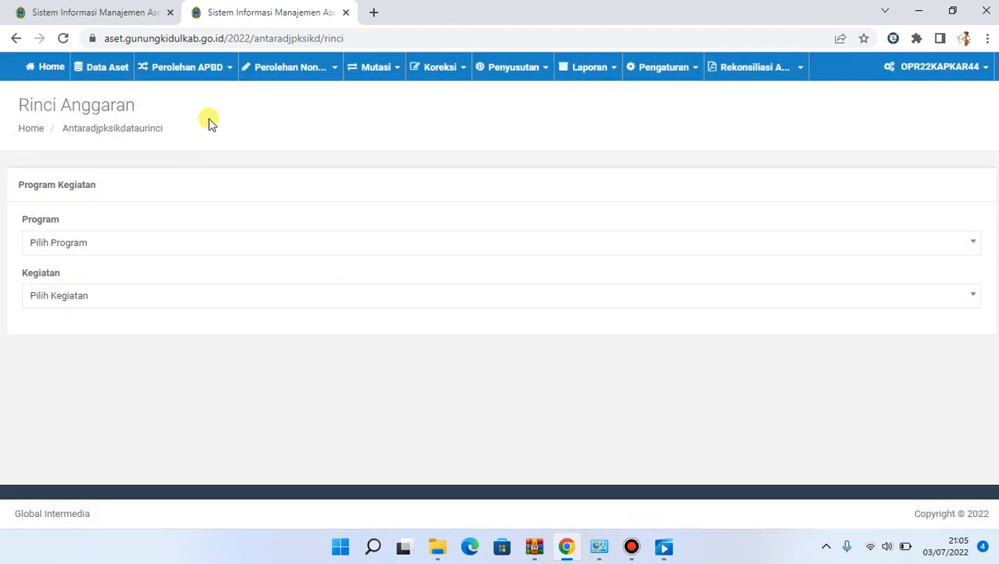
# Open the Cetak Data Hasil Pengadaan page for Perolehan Belanja Modal & Non-Modal in a new browser tab
pyautogui.click(179, 66)
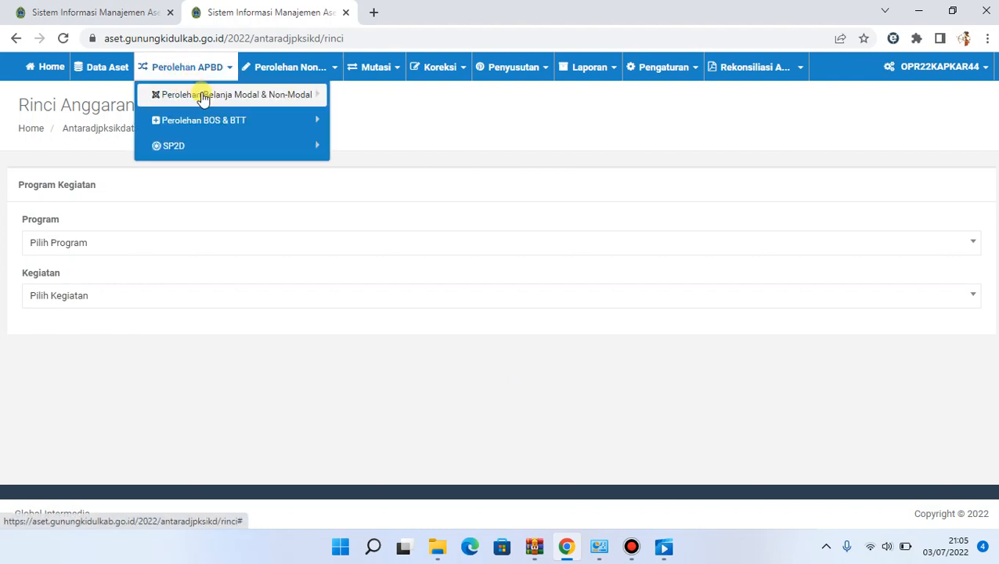
pyautogui.click(202, 96)
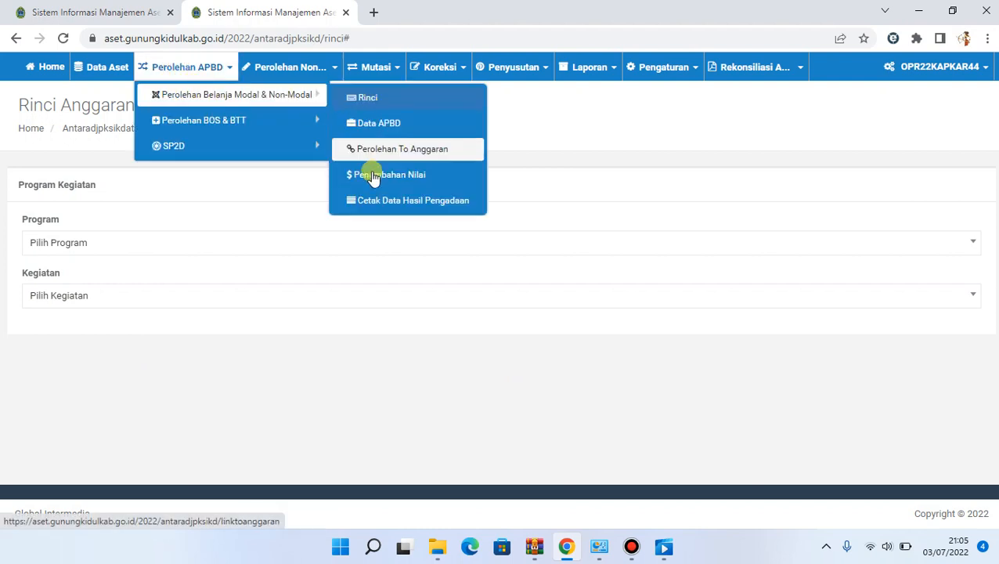
pyautogui.rightClick(417, 205)
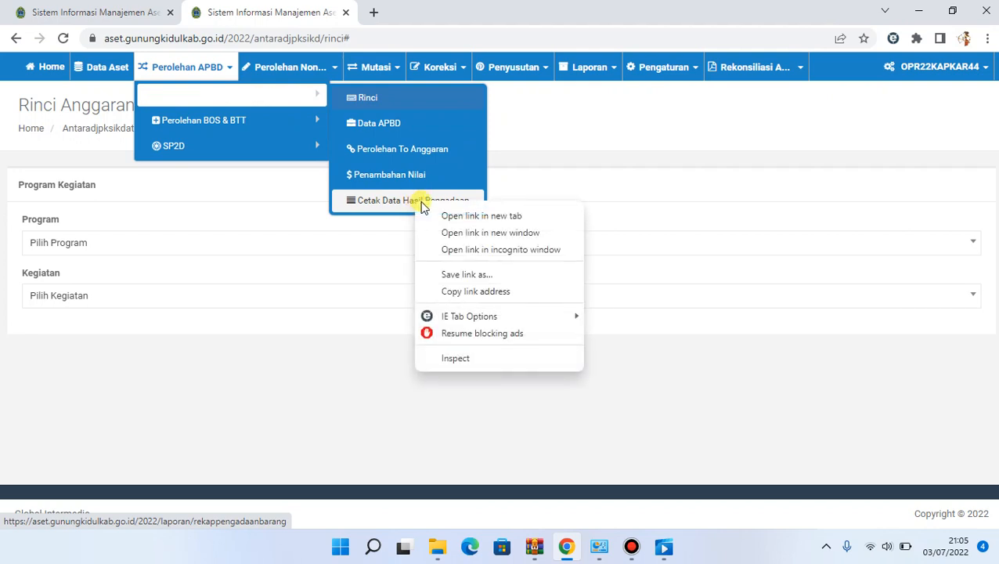
pyautogui.click(445, 214)
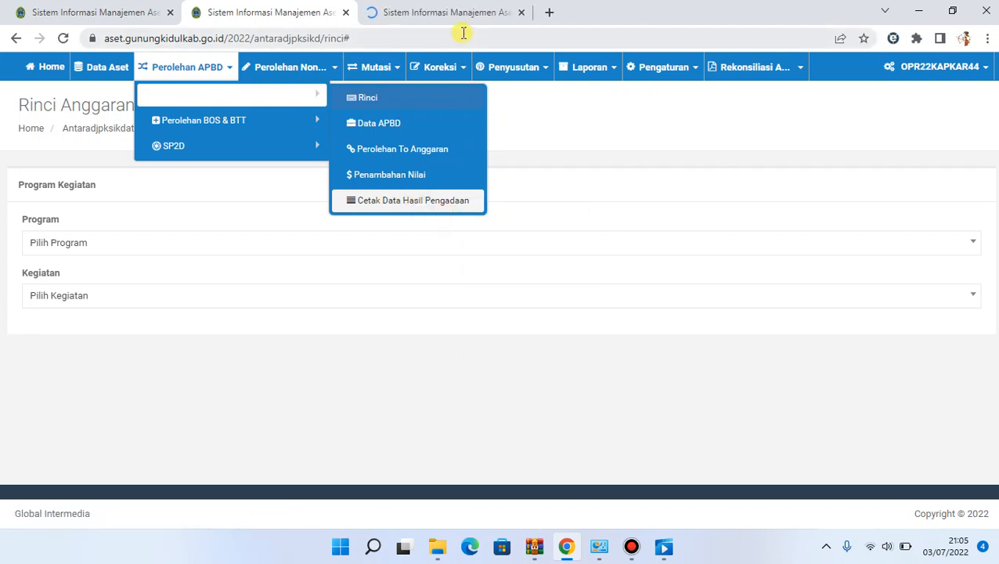
pyautogui.click(454, 11)
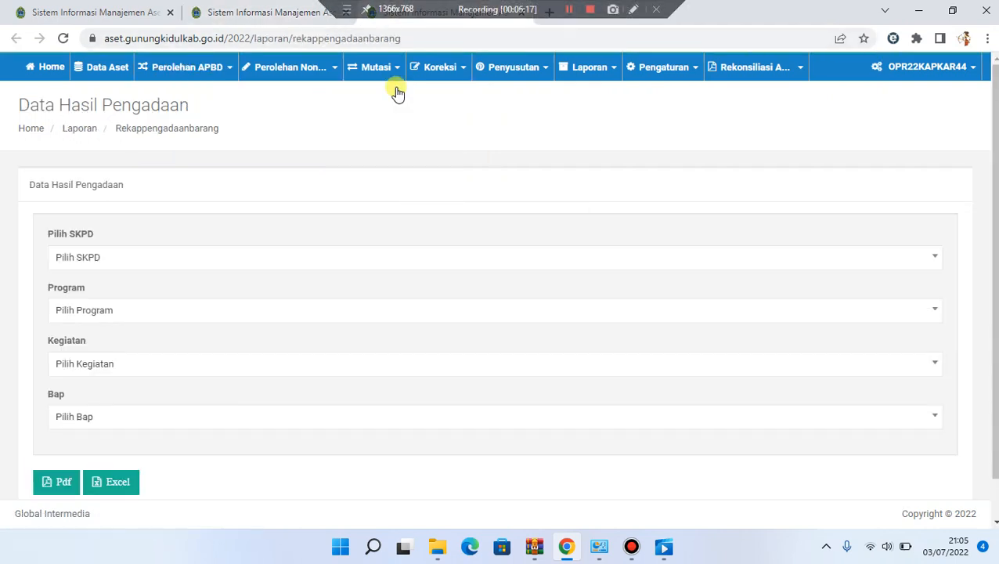
# Set the report's SKPD to 7.1.8.0.0 - KAPANEWON KARANGMOJO (KANTOR) and Program to 7.01-01.-PROGRAM PENUNJANG URUSAN PEMERINTAHAN DAERAH KABUPATEN/KOTA
pyautogui.click(79, 267)
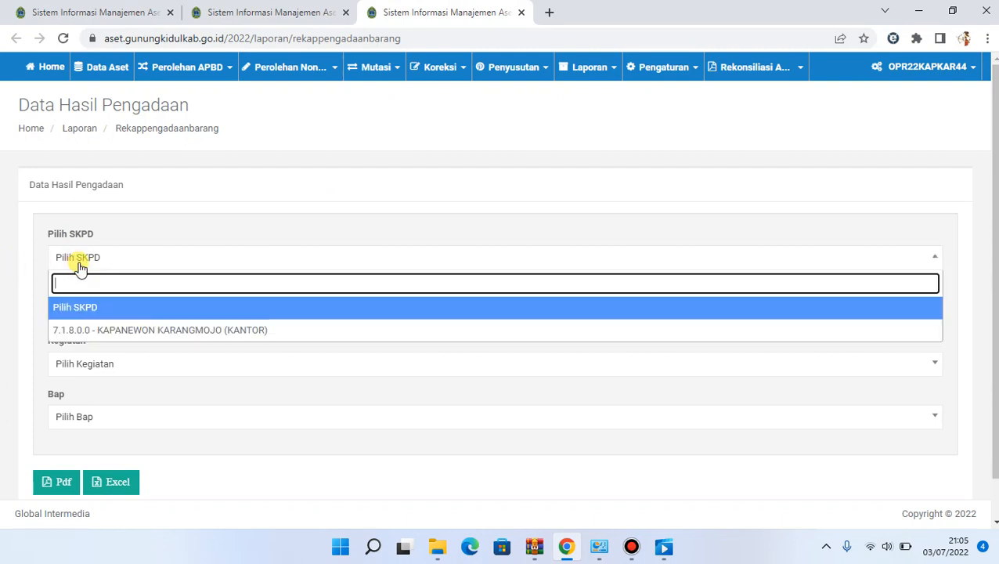
pyautogui.click(104, 330)
pyautogui.click(97, 317)
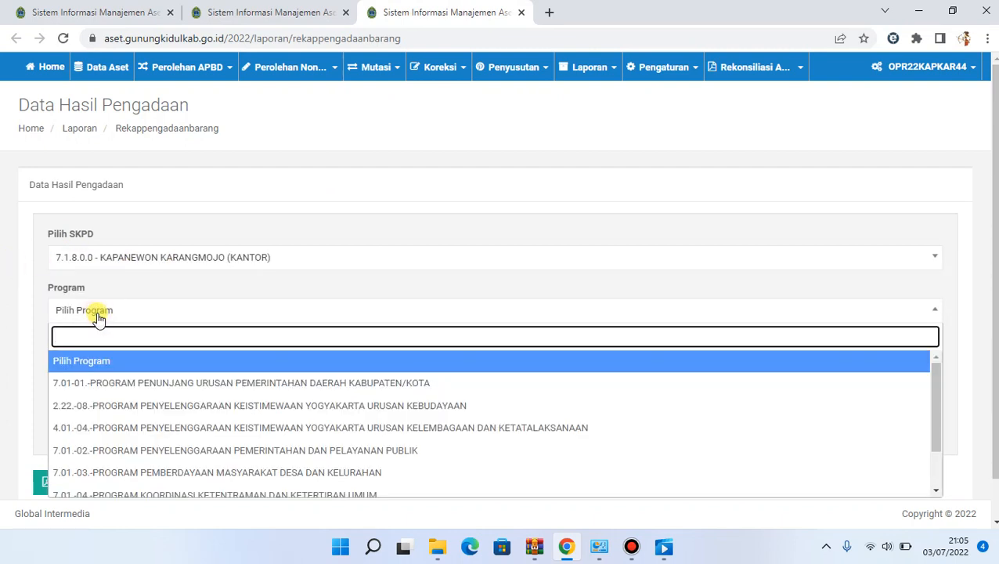
pyautogui.click(93, 383)
# Set the report's Kegiatan to 2.06.02.-Penyediaan Peralatan dan Perlengkapan Kantor and Bap to 7.1.8.0.0/BAP/coba/07/2022
pyautogui.click(92, 374)
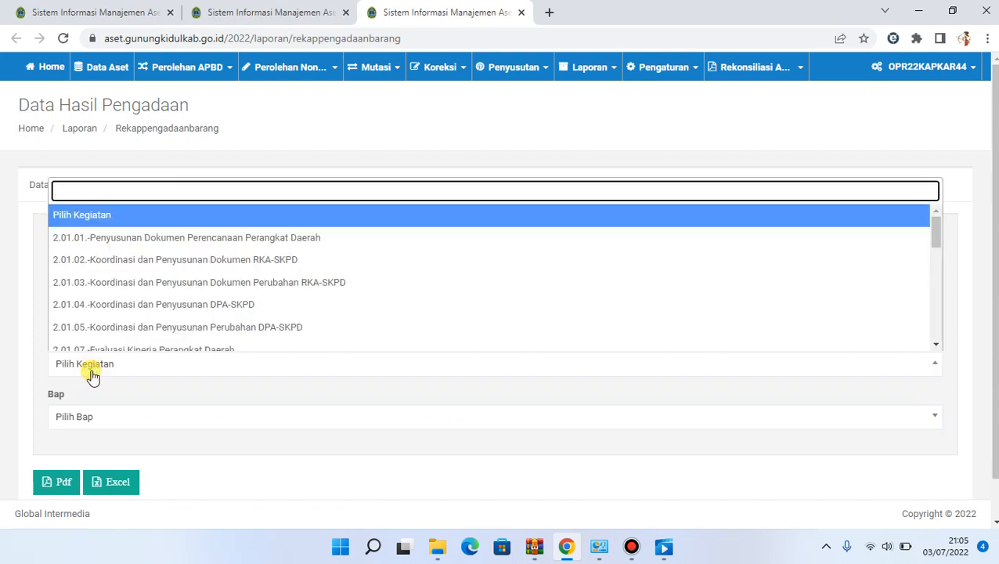
pyautogui.write('2')
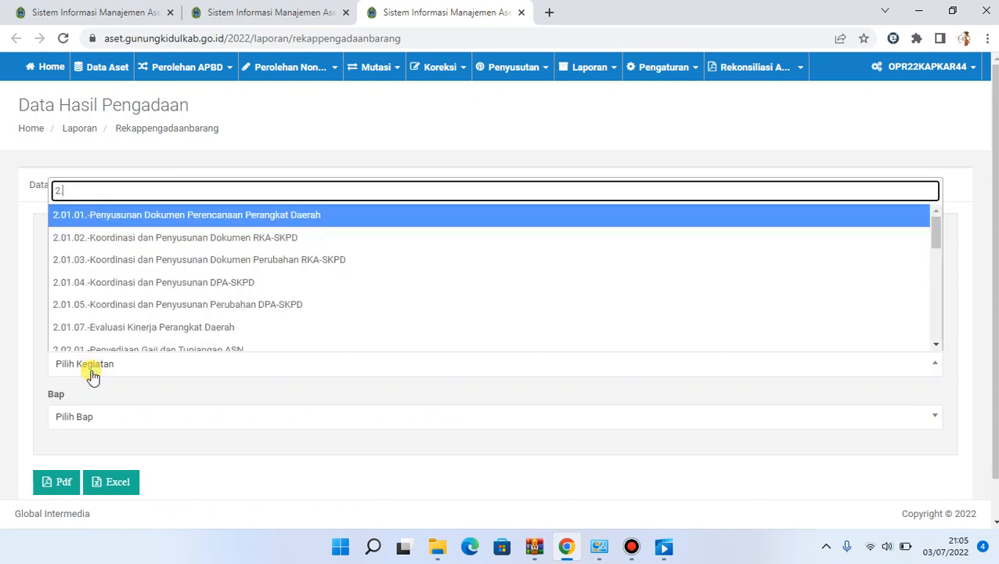
pyautogui.write('.06')
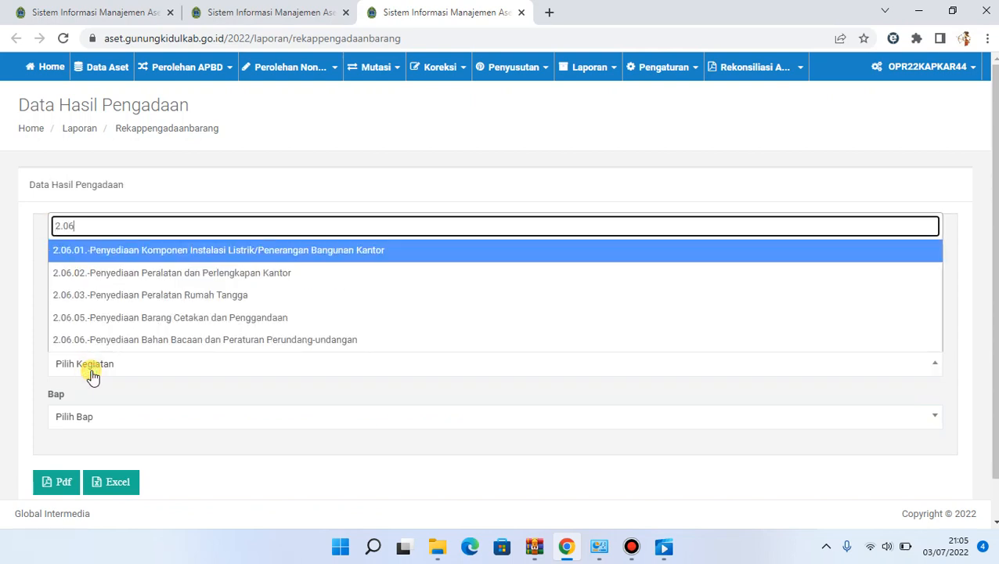
pyautogui.click(106, 278)
pyautogui.click(82, 417)
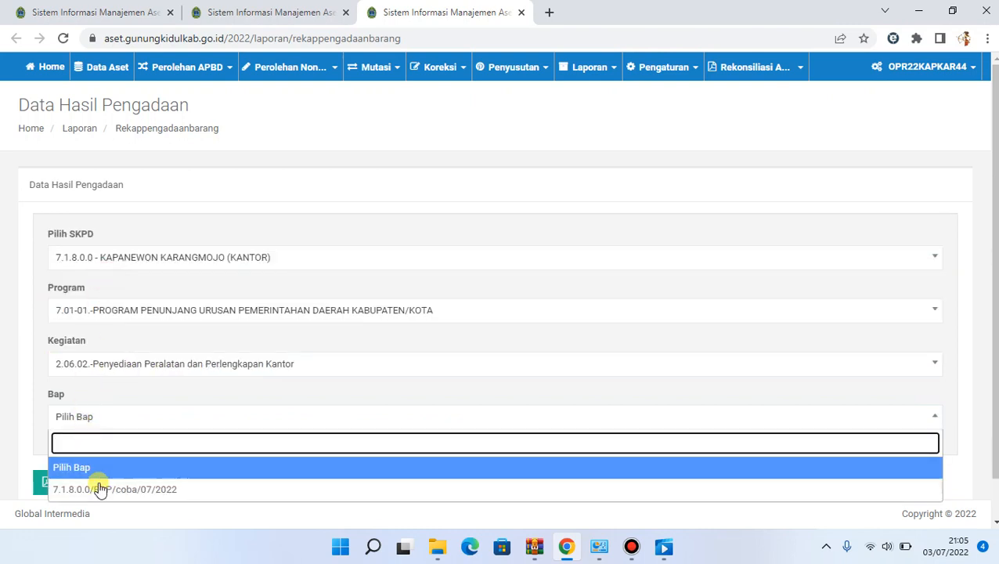
pyautogui.click(128, 490)
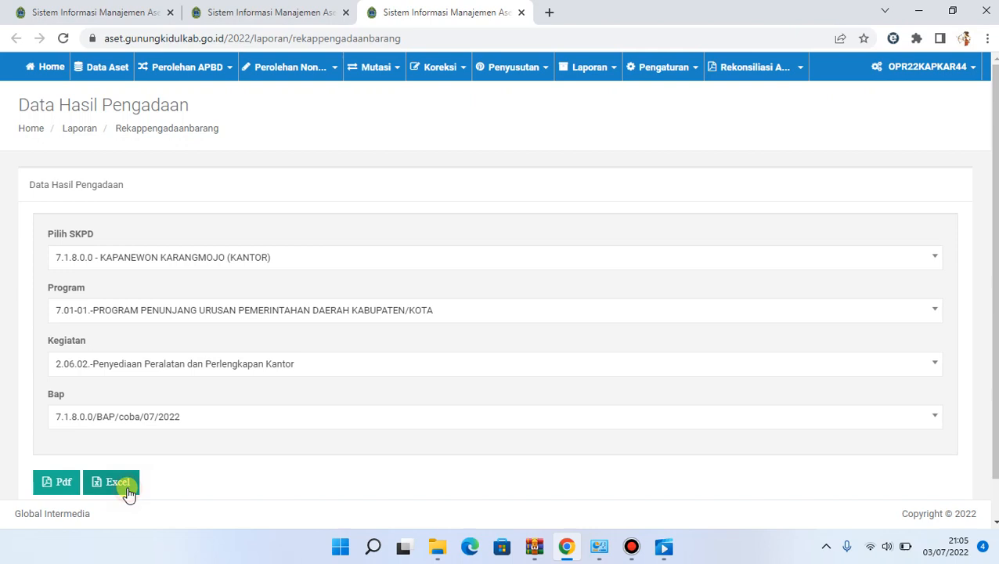
# Generate the Data Hasil Pengadaan report as a PDF and review its item table and signature blocks
pyautogui.click(61, 482)
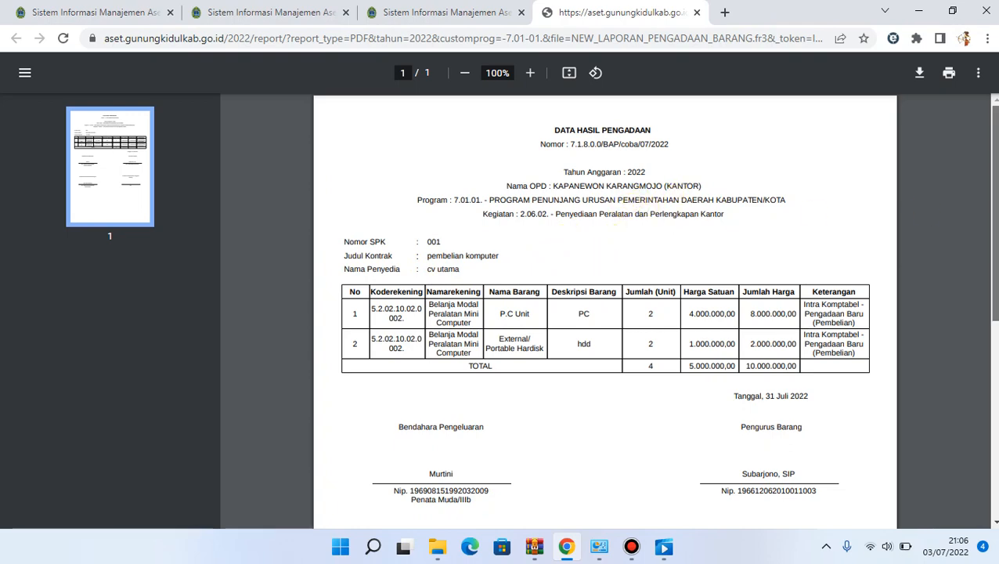
pyautogui.moveTo(995, 226); pyautogui.dragTo(994, 325)
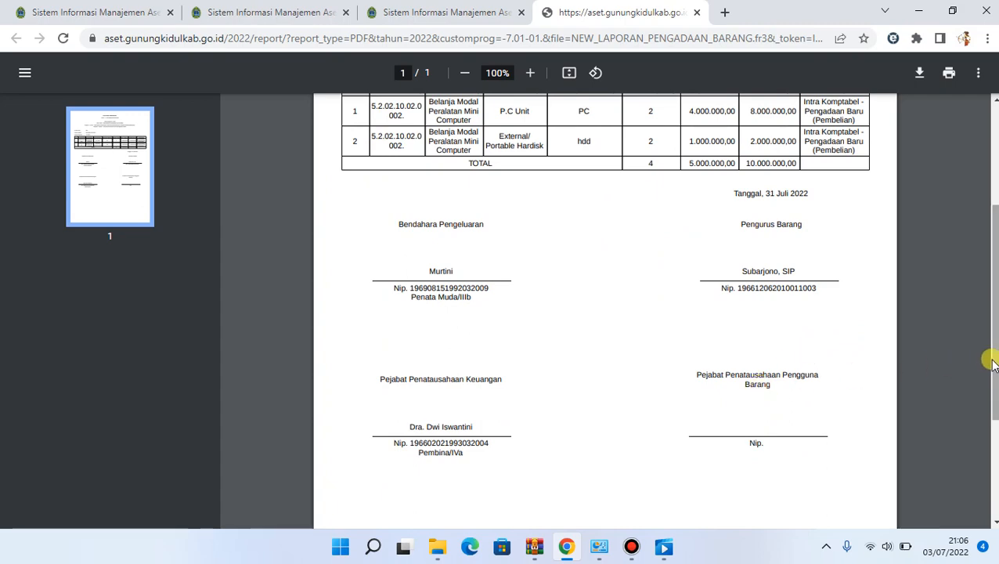
pyautogui.moveTo(989, 364); pyautogui.dragTo(989, 301)
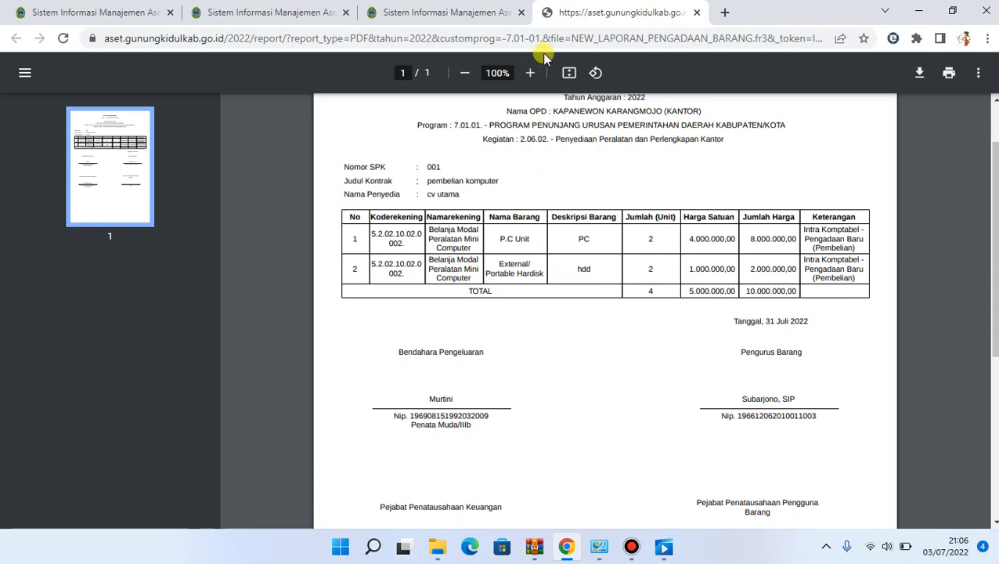
# Reload the Home dashboard and open the KIB B PDF from the Intra Komptabel REKAP PEROLEHAN 2022 table
pyautogui.click(467, 6)
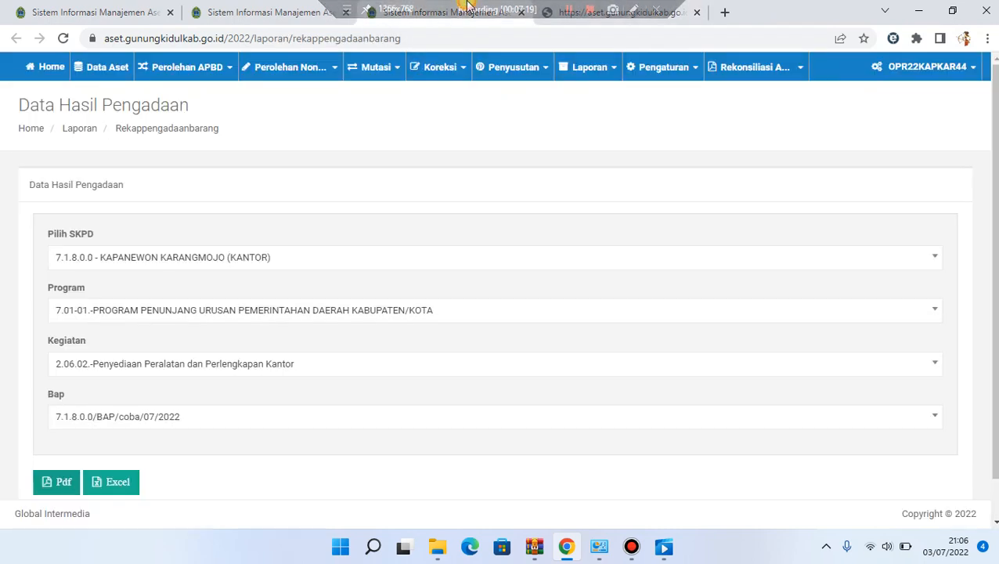
pyautogui.click(143, 10)
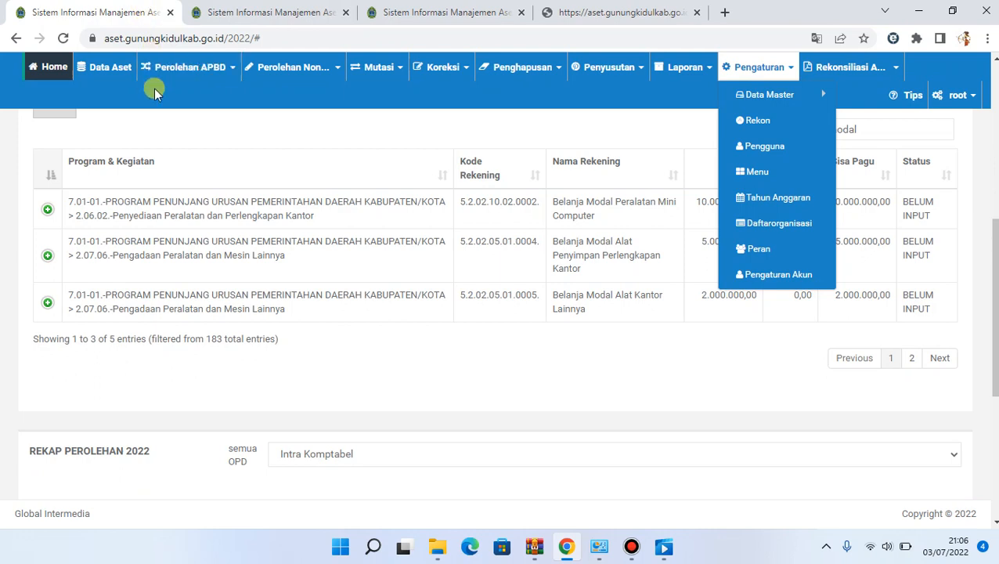
pyautogui.click(463, 349)
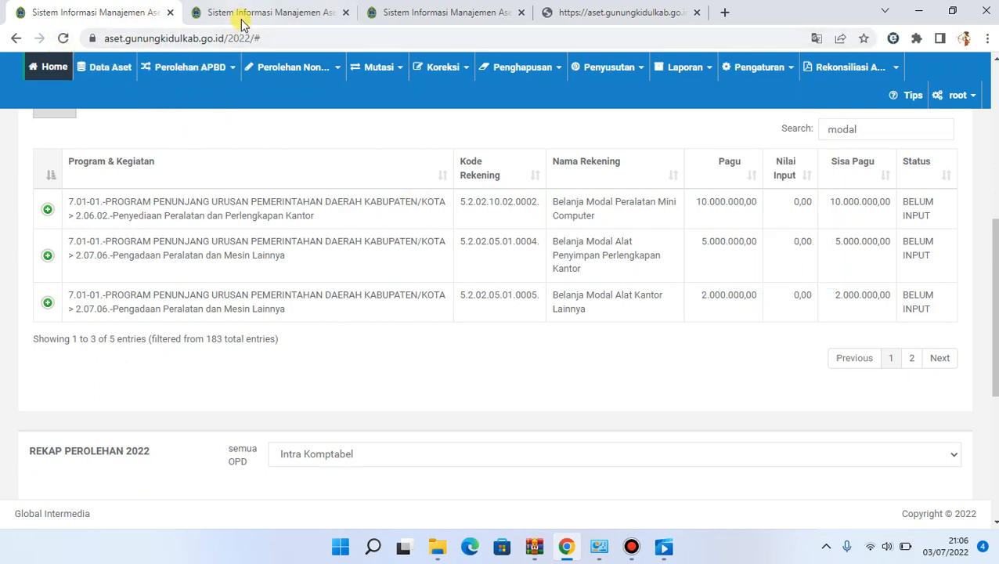
pyautogui.click(67, 67)
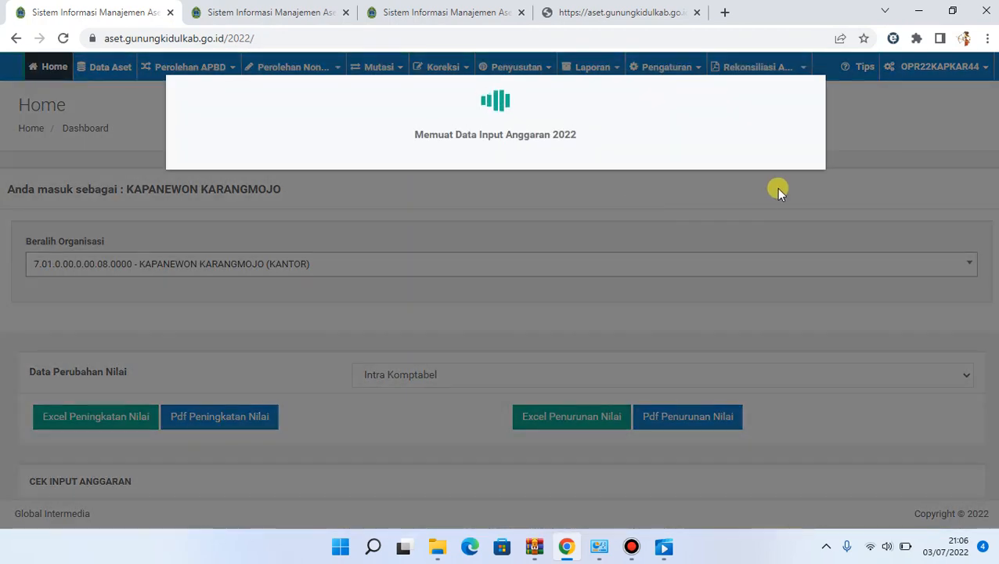
pyautogui.scroll(-15, 987, 175)
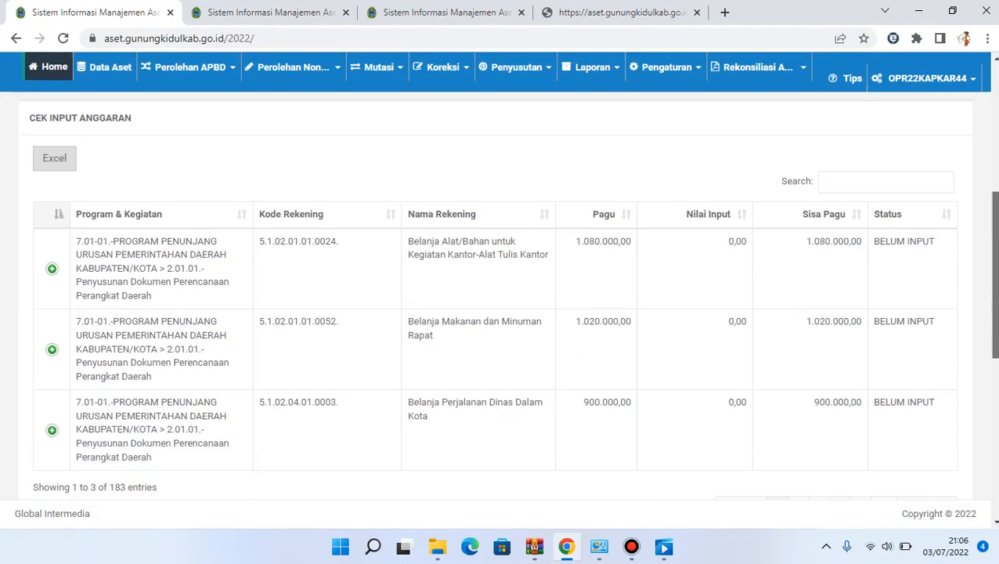
pyautogui.moveTo(996, 459); pyautogui.dragTo(996, 465)
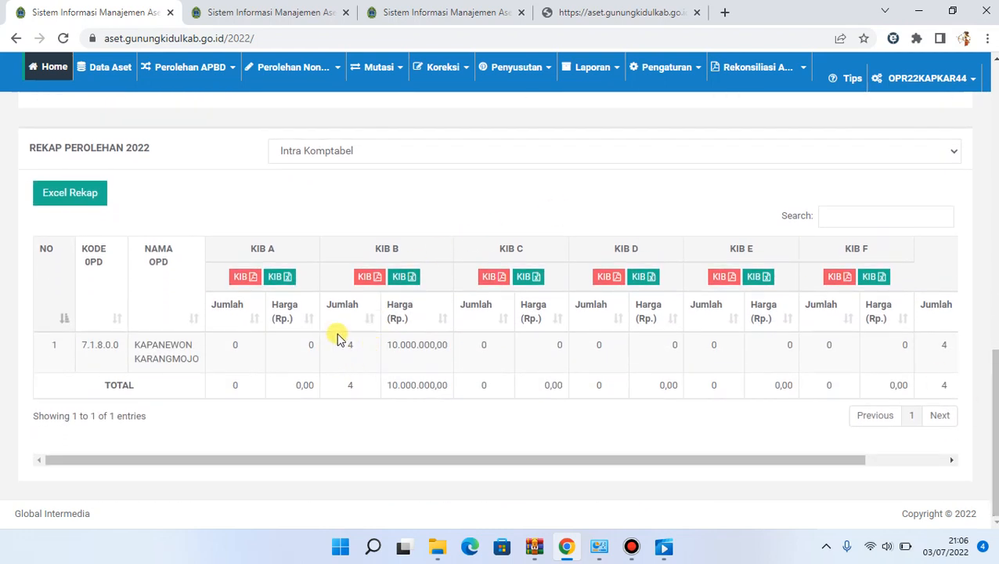
pyautogui.click(368, 279)
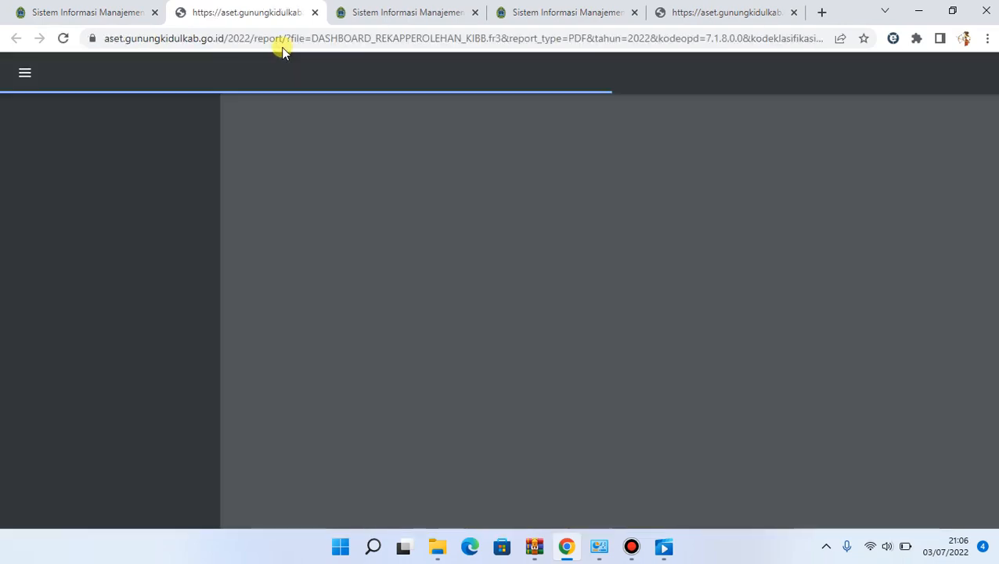
# Compare the dashboard's REKAP PEROLEHAN 2022 and the KIB B PDF with the Data Hasil Pengadaan report
pyautogui.click(99, 13)
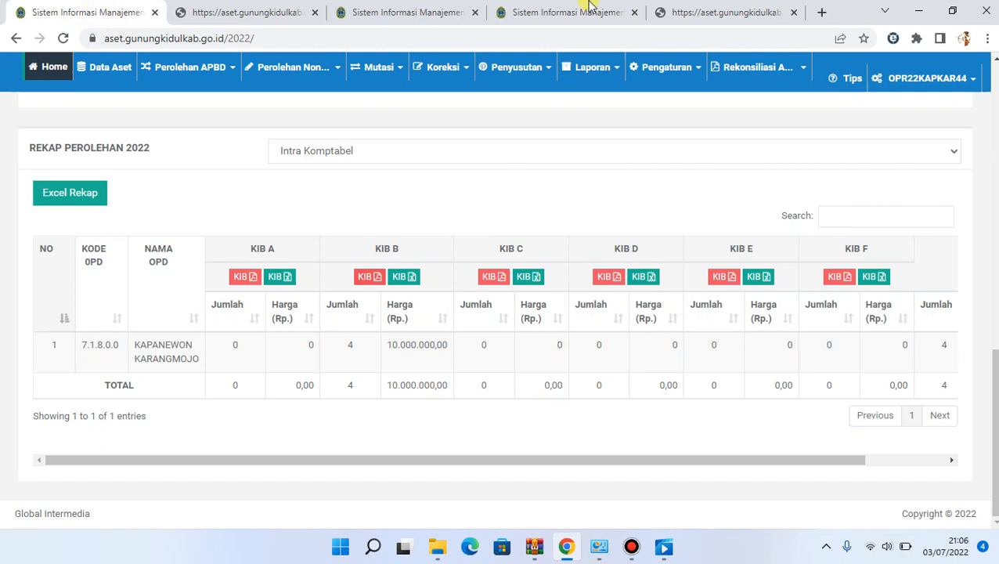
pyautogui.click(693, 13)
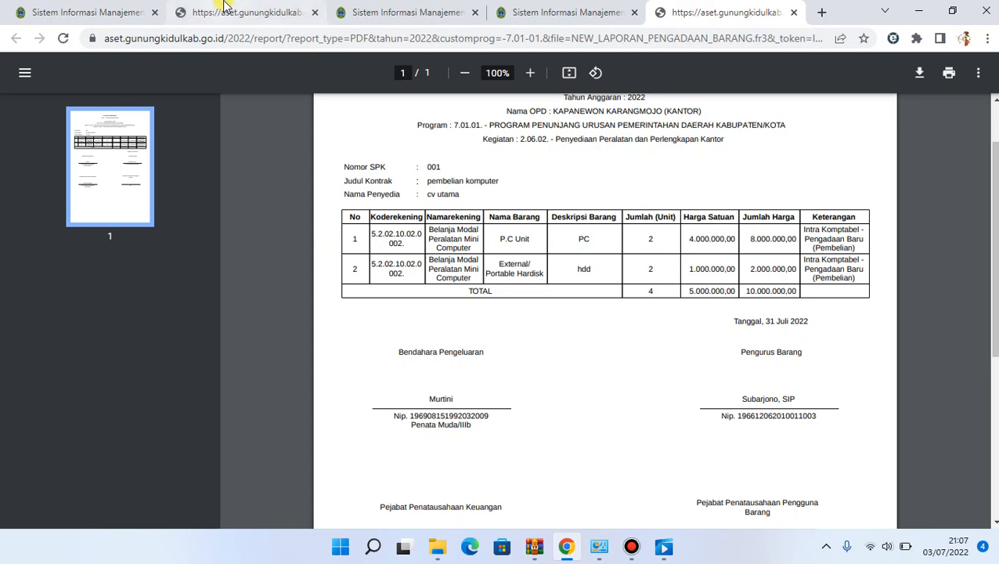
pyautogui.click(110, 10)
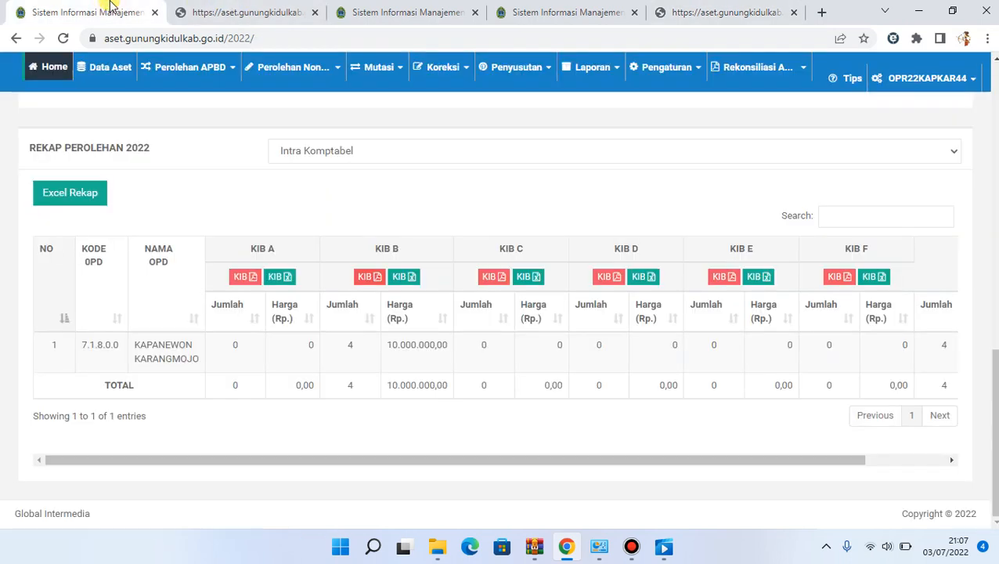
pyautogui.click(185, 8)
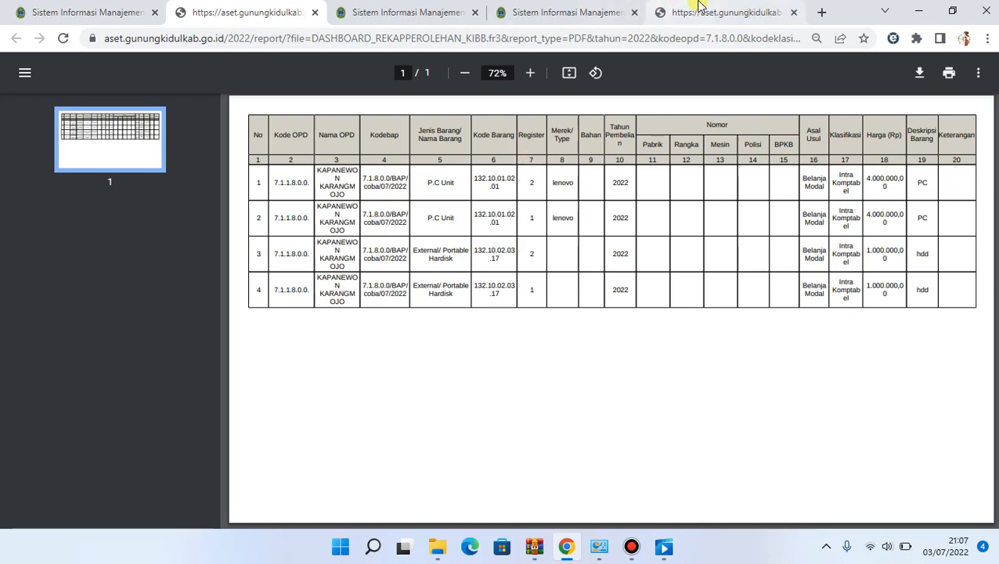
pyautogui.click(700, 6)
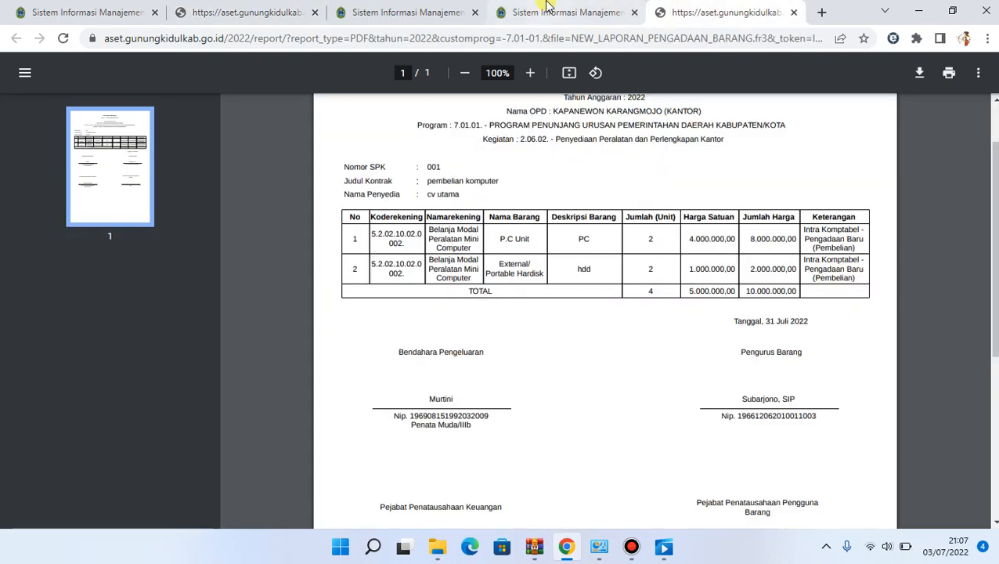
pyautogui.click(81, 9)
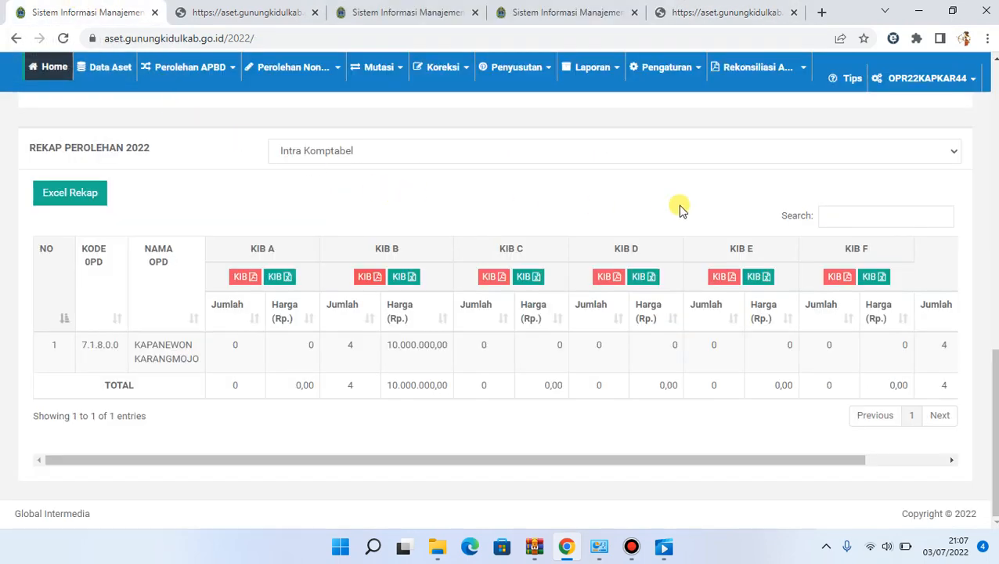
# Search the CEK INPUT ANGGARAN table for listr and examine the matching budget accounts
pyautogui.scroll(15, 680, 208)
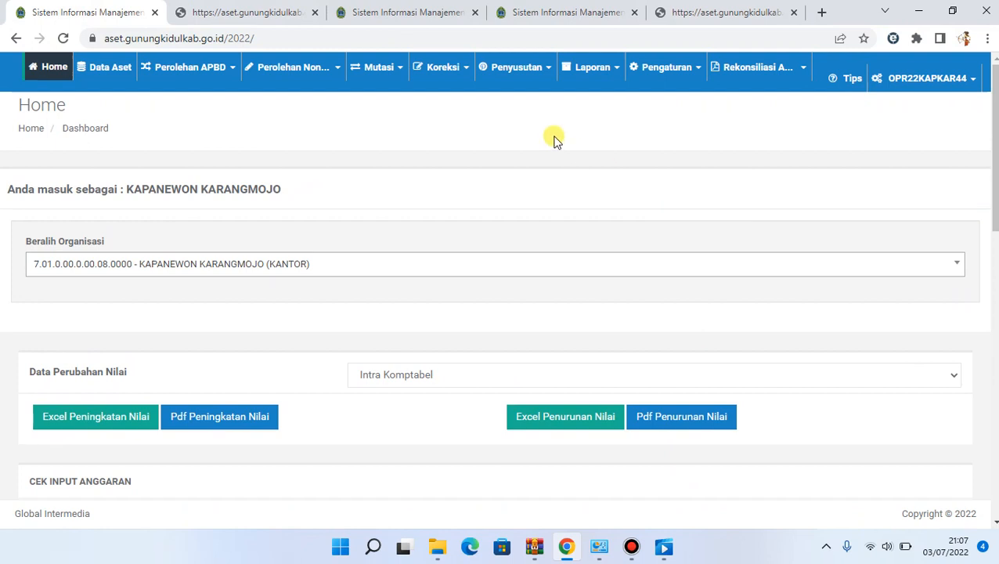
pyautogui.scroll(-3, 554, 139)
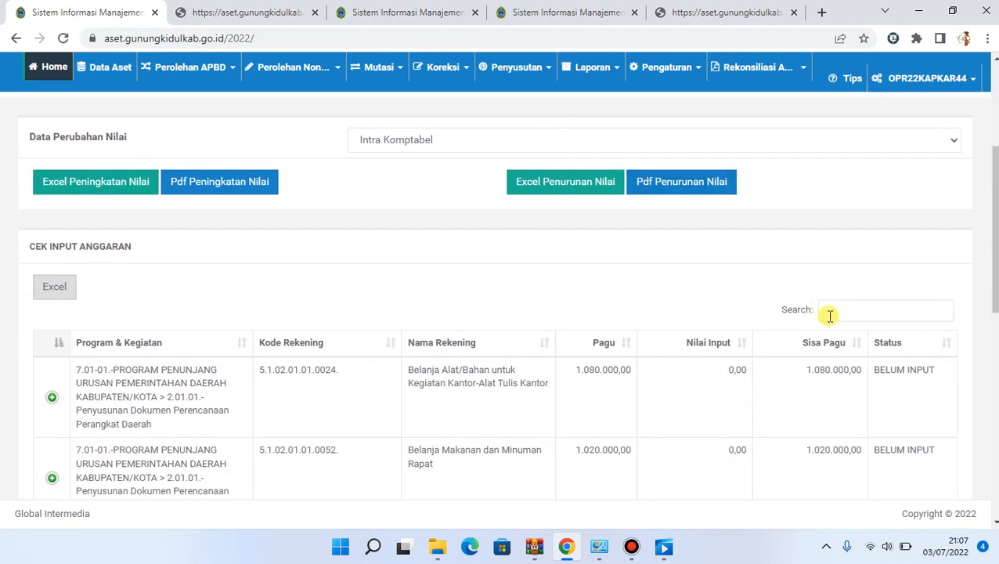
pyautogui.click(831, 317)
pyautogui.write('tu')
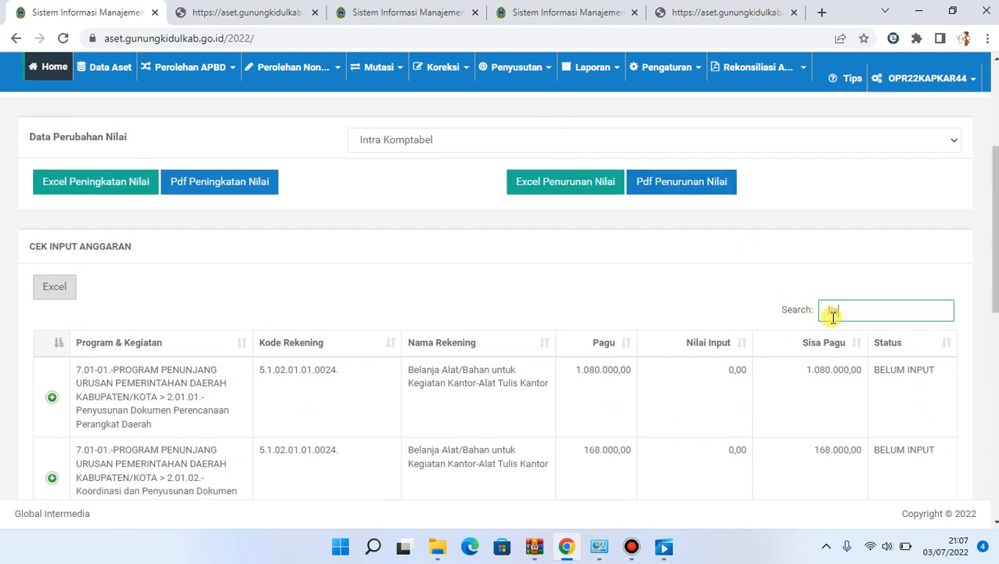
pyautogui.write('tr')
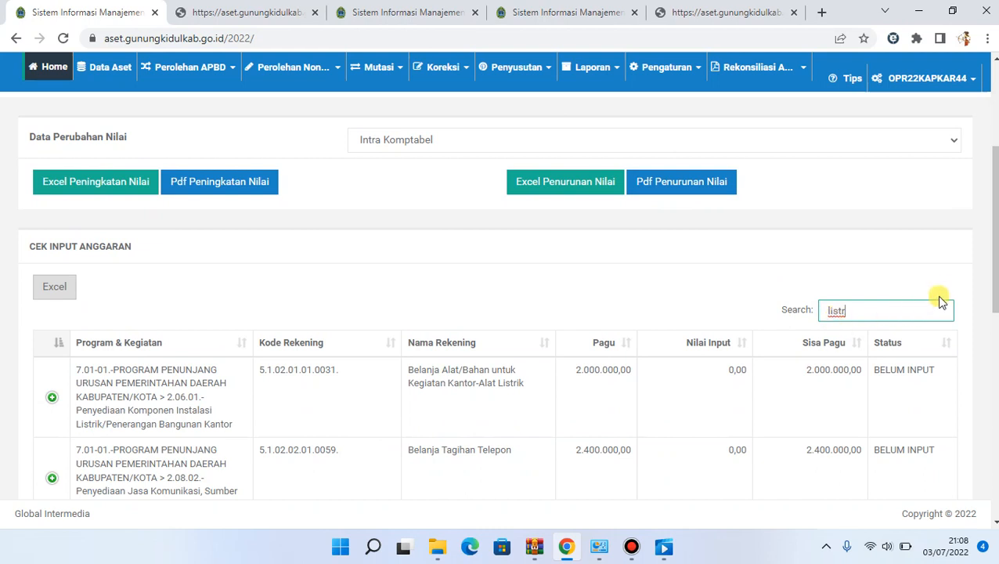
pyautogui.moveTo(992, 274)
pyautogui.mouseDown()
pyautogui.moveTo(985, 389)
pyautogui.moveTo(990, 275)
pyautogui.mouseUp()
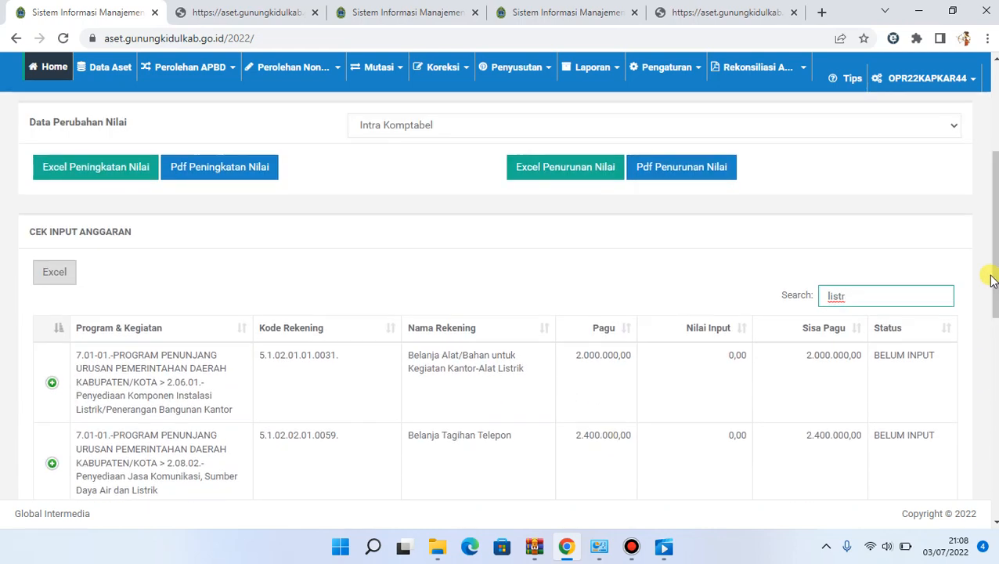
pyautogui.click(220, 75)
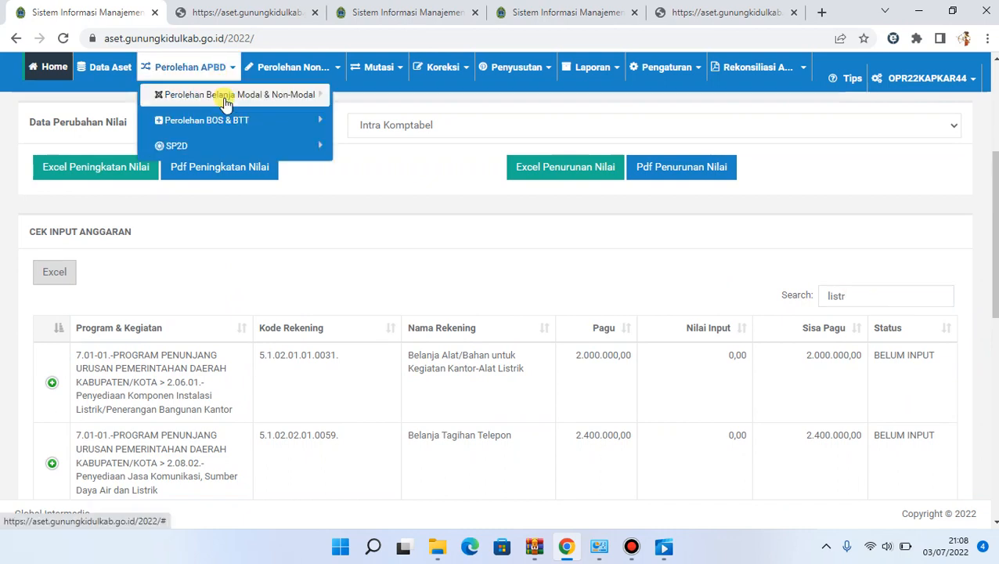
pyautogui.click(231, 141)
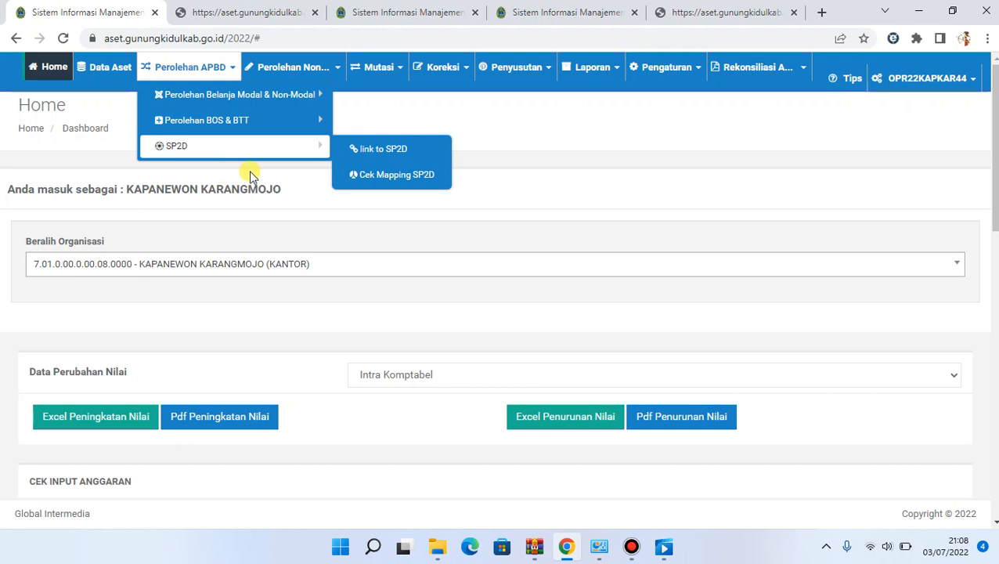
# Open the link to SP2D reconciliation page and select the program 7.01-01.-PROGRAM PENUNJANG URUSAN PEMERINTAHAN DAERAH KABUPATEN/KOTA
pyautogui.click(386, 149)
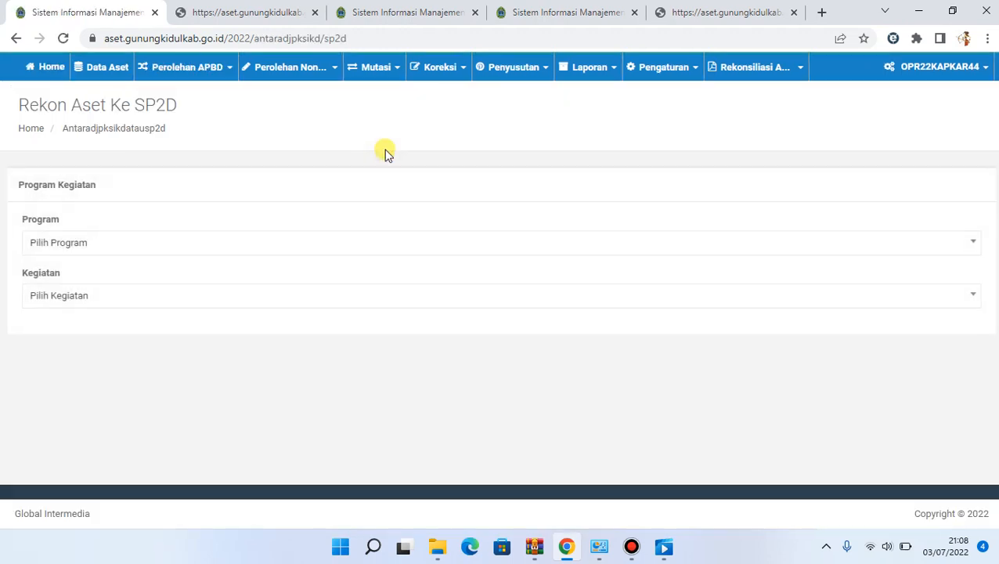
pyautogui.click(114, 249)
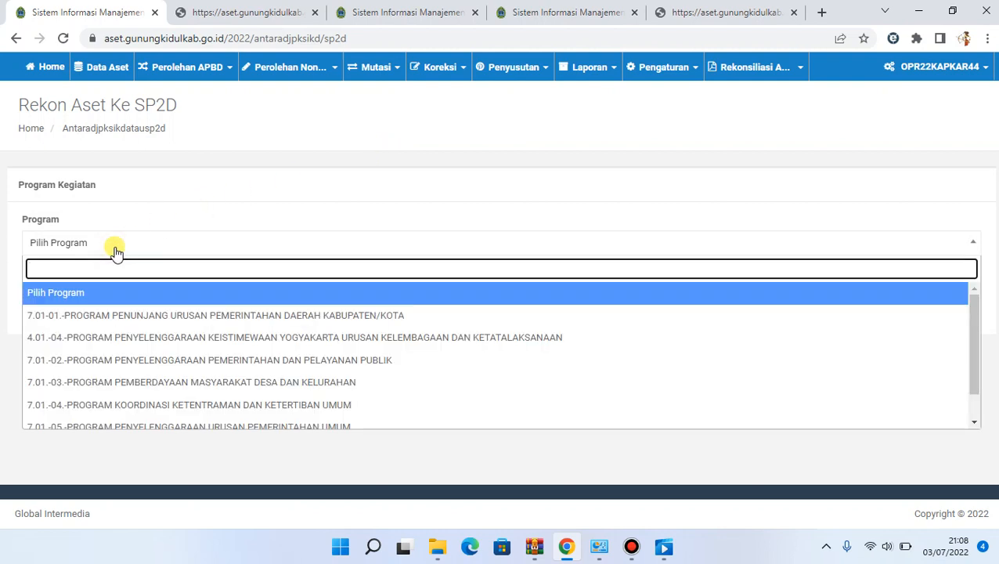
pyautogui.click(108, 315)
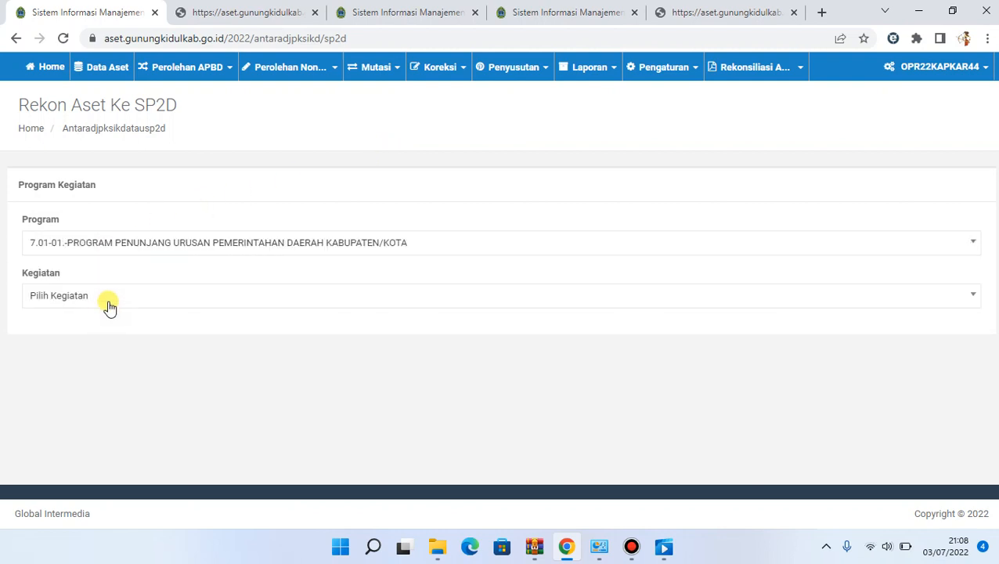
pyautogui.click(110, 297)
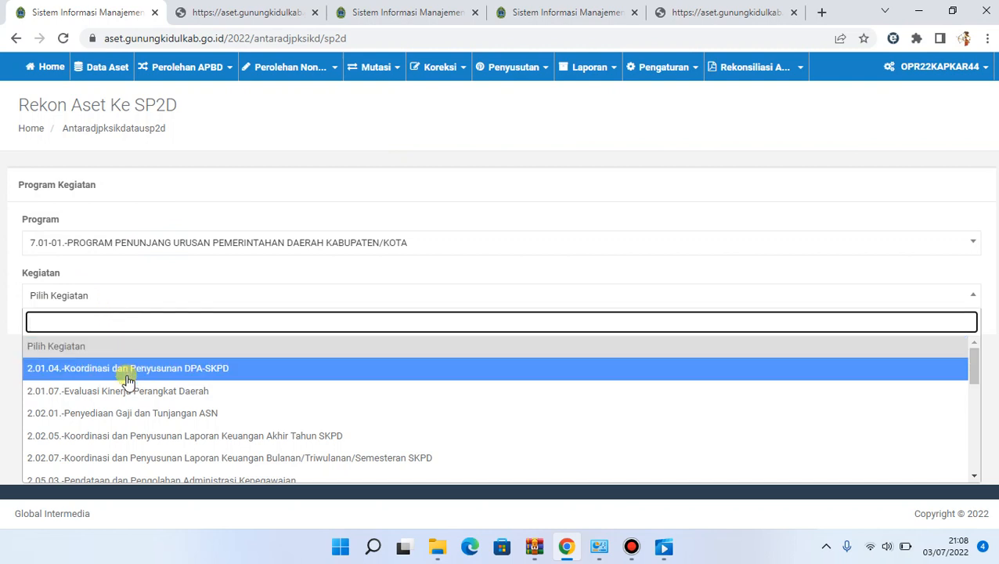
pyautogui.write('2.')
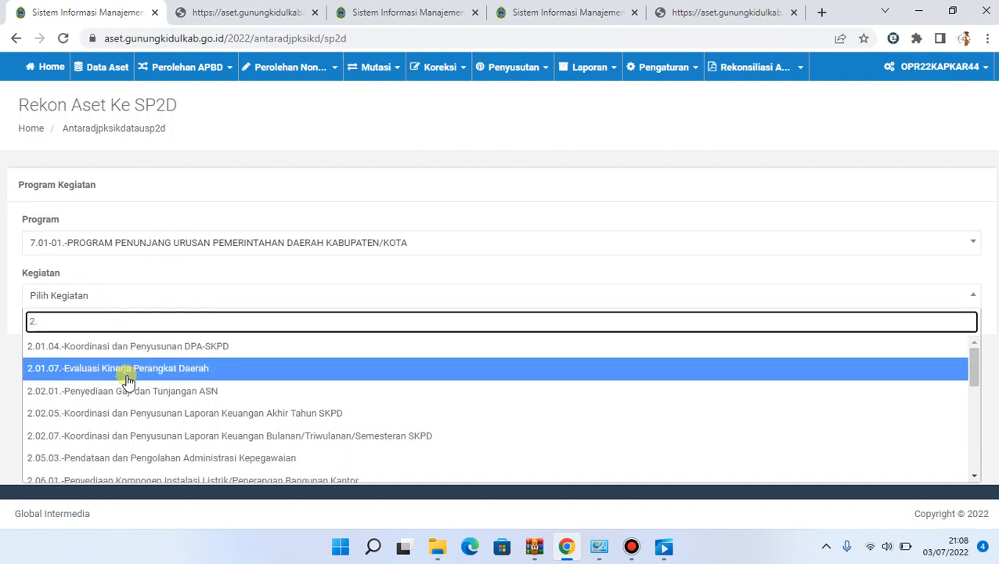
pyautogui.write('0')
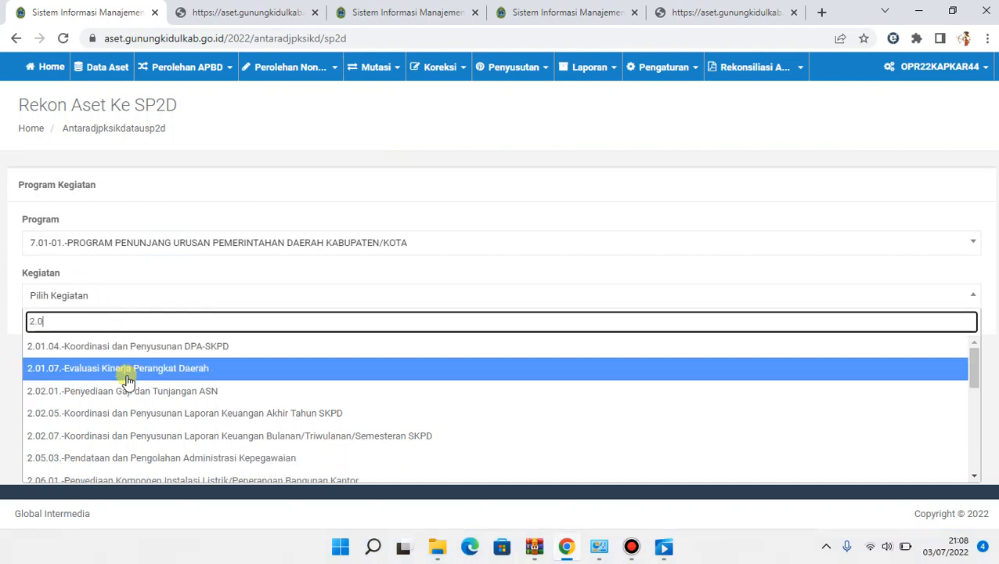
pyautogui.write('6')
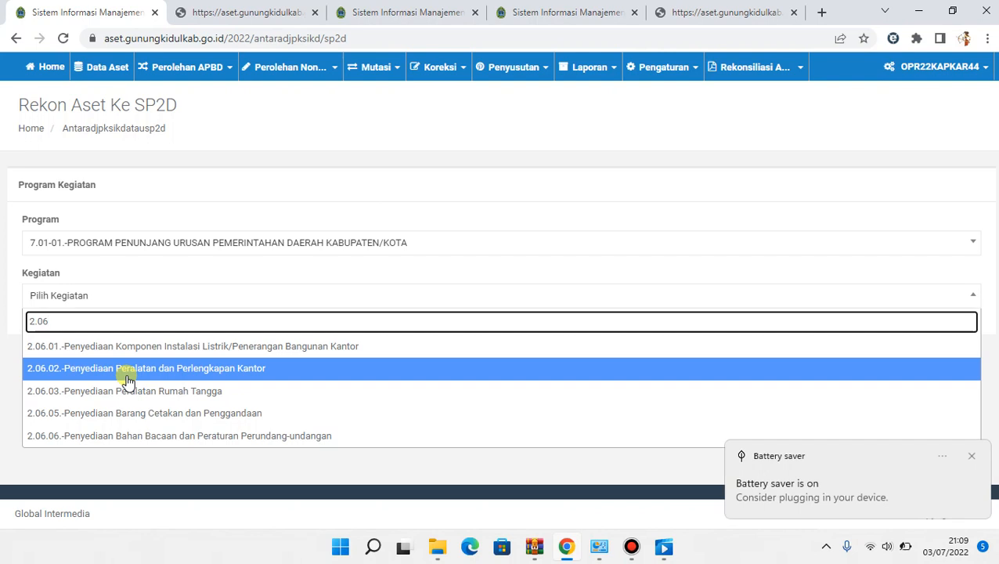
pyautogui.write('.02')
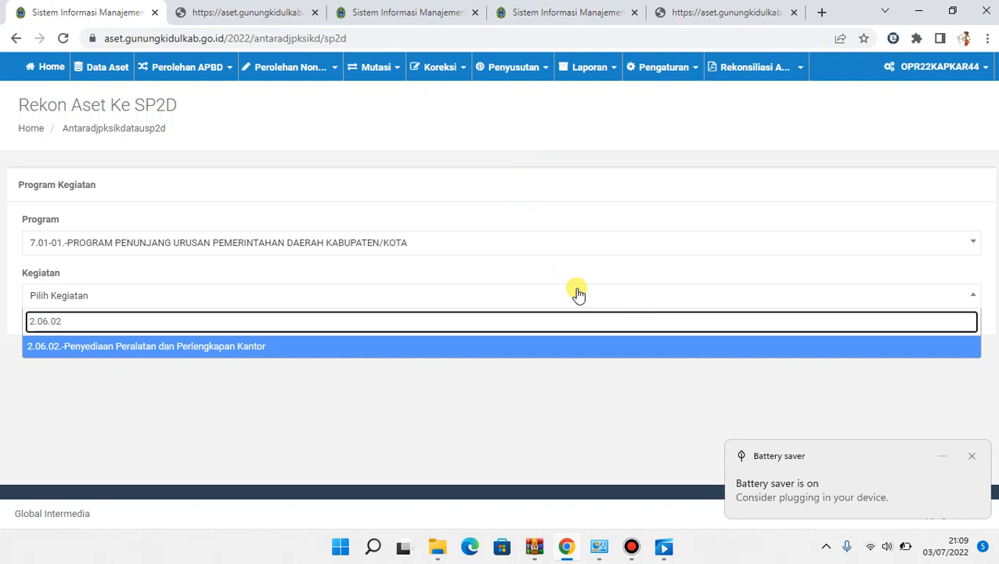
pyautogui.press('F12')
pyautogui.click(631, 547)
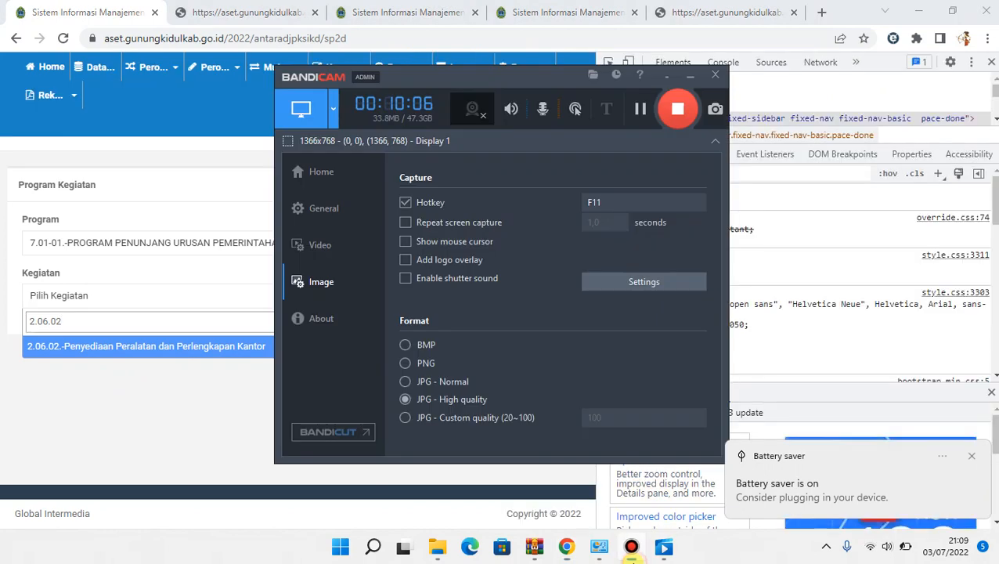
pyautogui.click(566, 11)
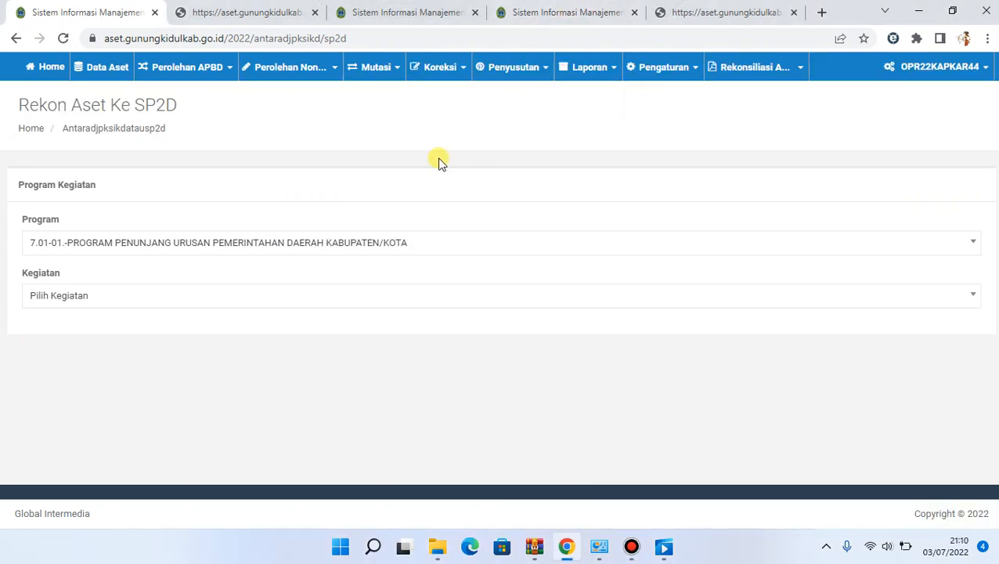
# Search the Kegiatan options for 2.06 and select 2.06.02.-Penyediaan Peralatan dan Perlengkapan Kantor
pyautogui.click(160, 303)
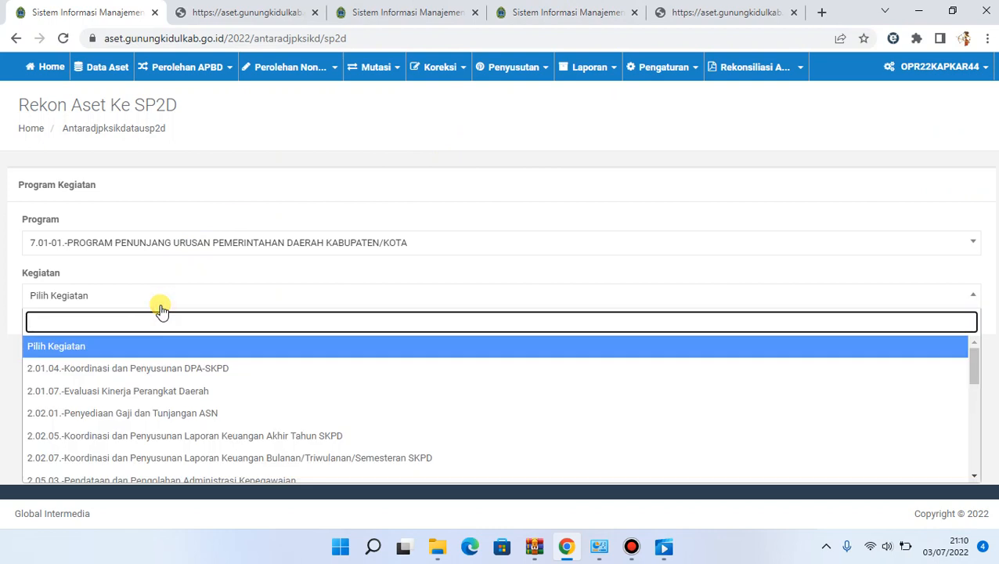
pyautogui.write('02/')
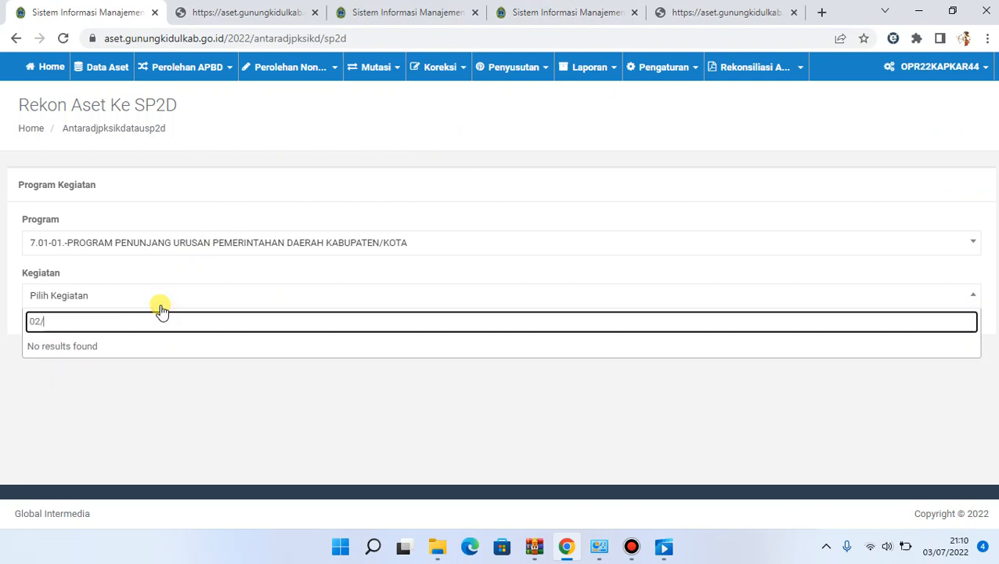
pyautogui.press('BackSpace')
pyautogui.press('BackSpace')
pyautogui.press('BackSpace')
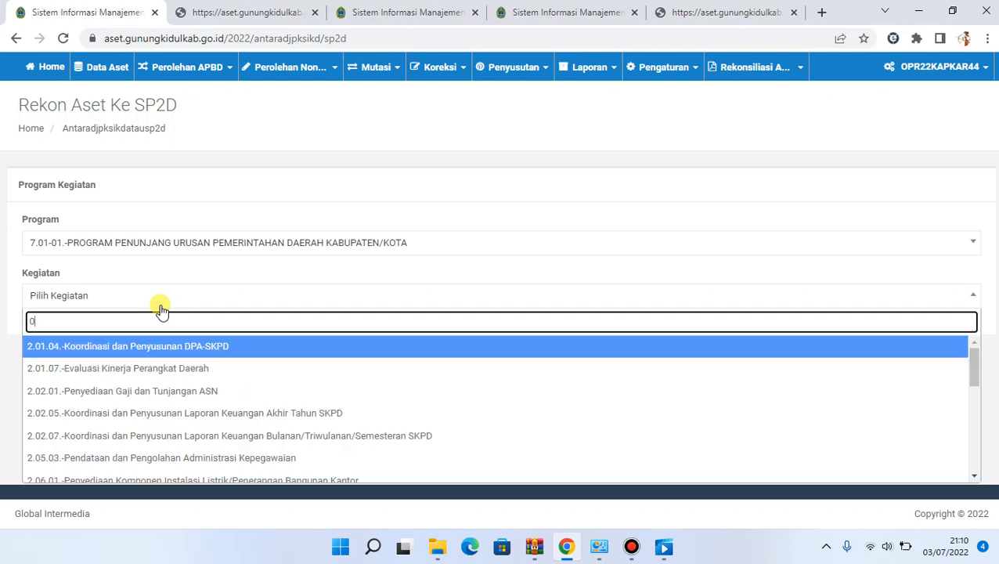
pyautogui.write('2')
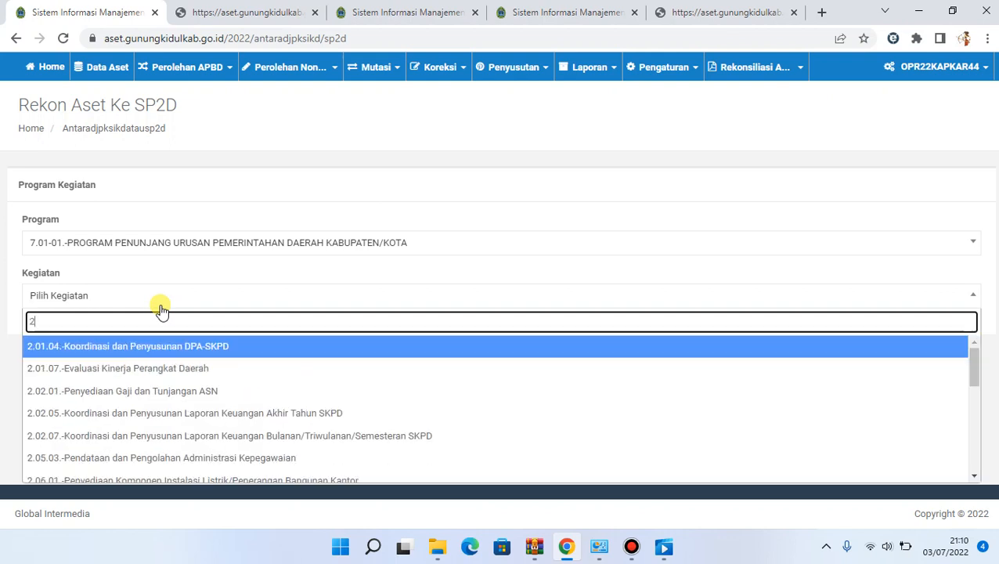
pyautogui.write('.06')
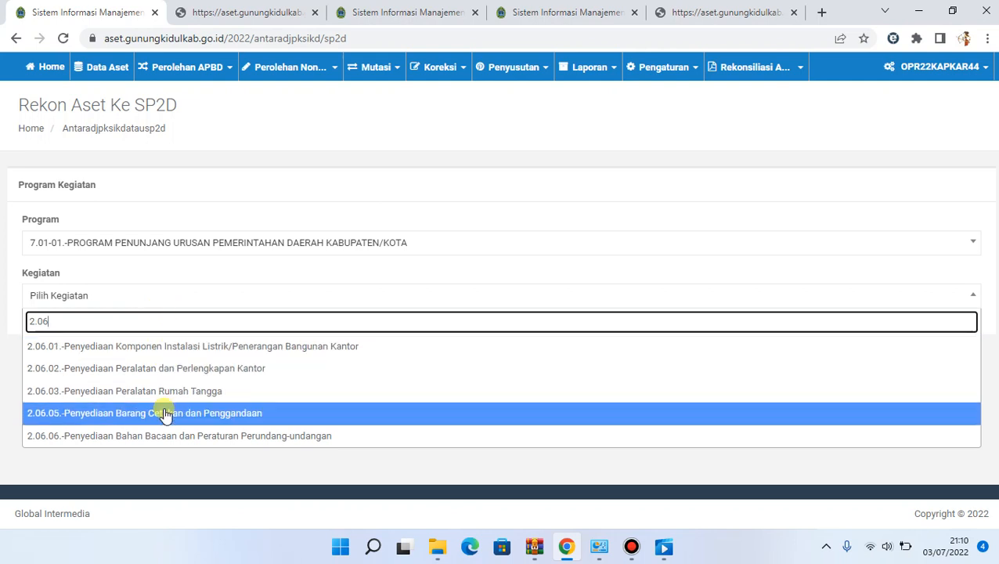
pyautogui.click(167, 375)
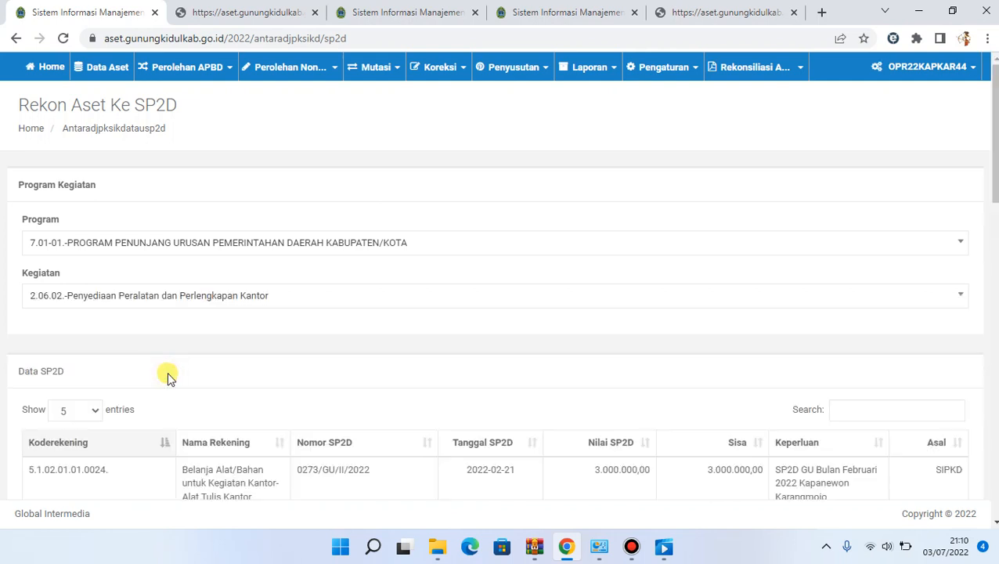
# Filter the Data SP2D table by "modal mini" and select the Belanja Modal Peralatan Mini Computer row
pyautogui.scroll(-2, 501, 313)
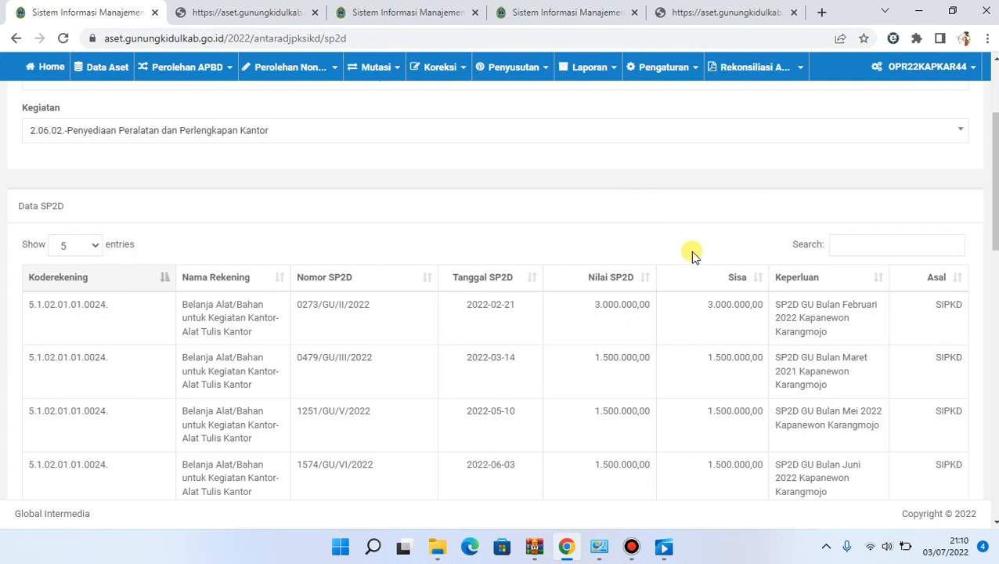
pyautogui.click(903, 240)
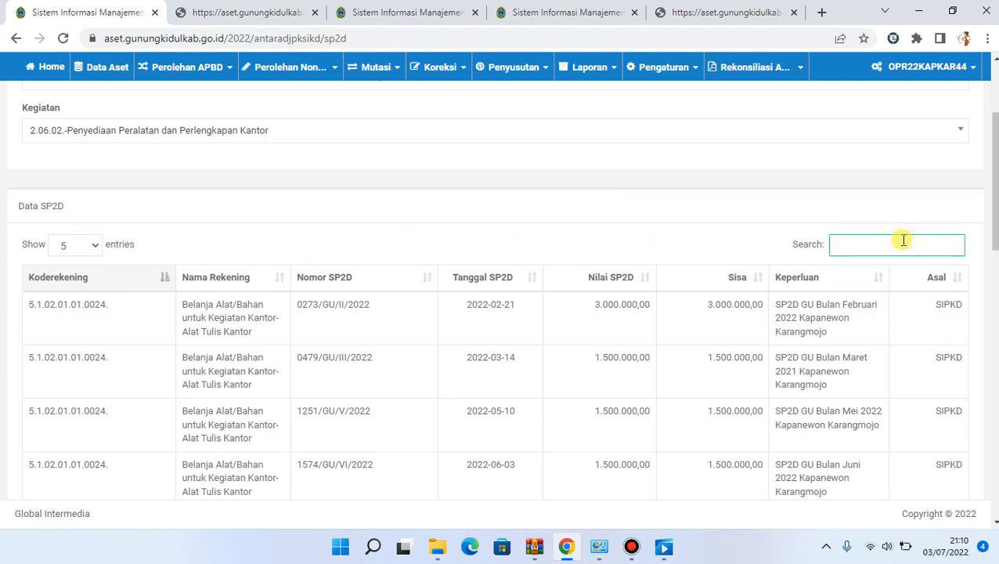
pyautogui.write('modal ')
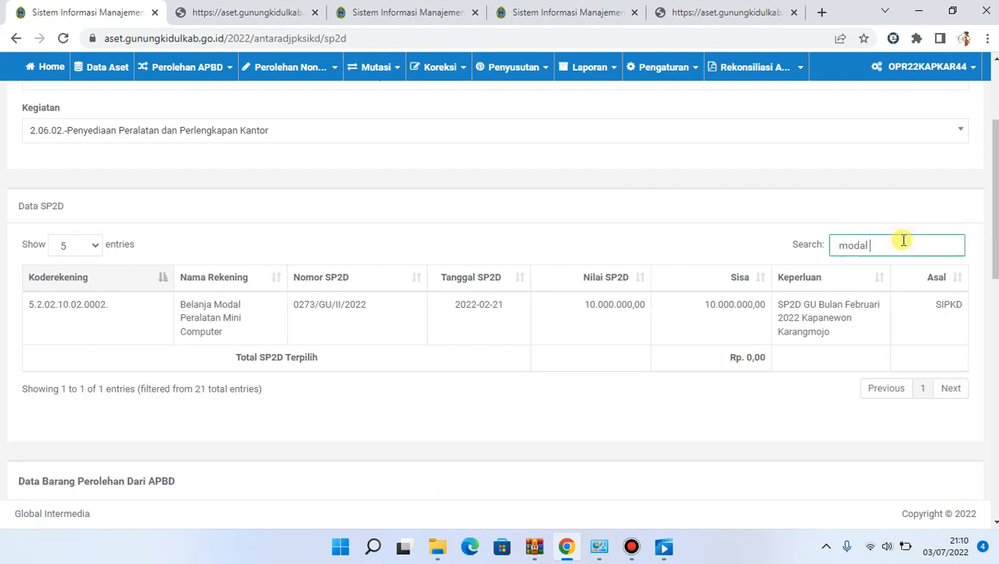
pyautogui.write('mini')
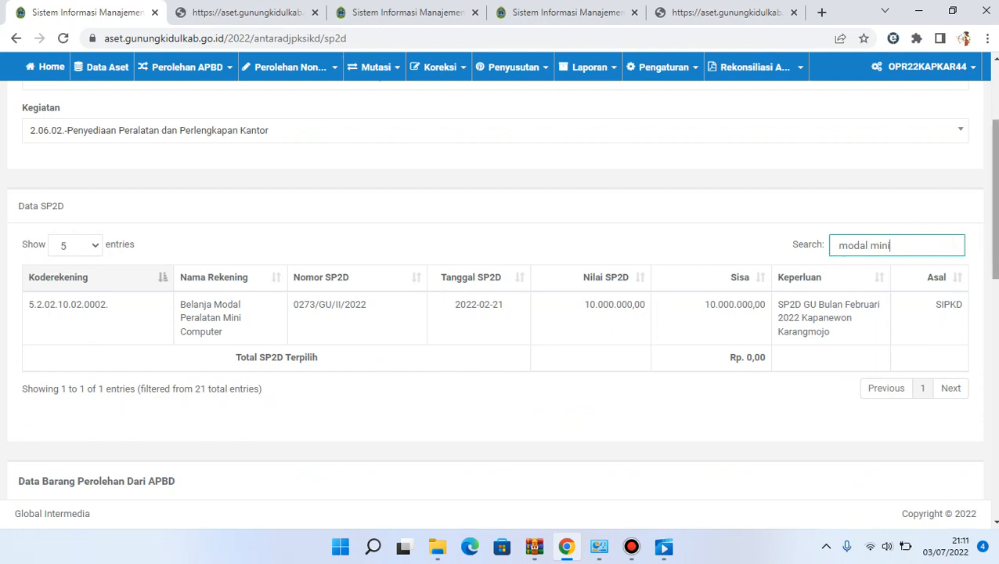
pyautogui.scroll(-1, 903, 239)
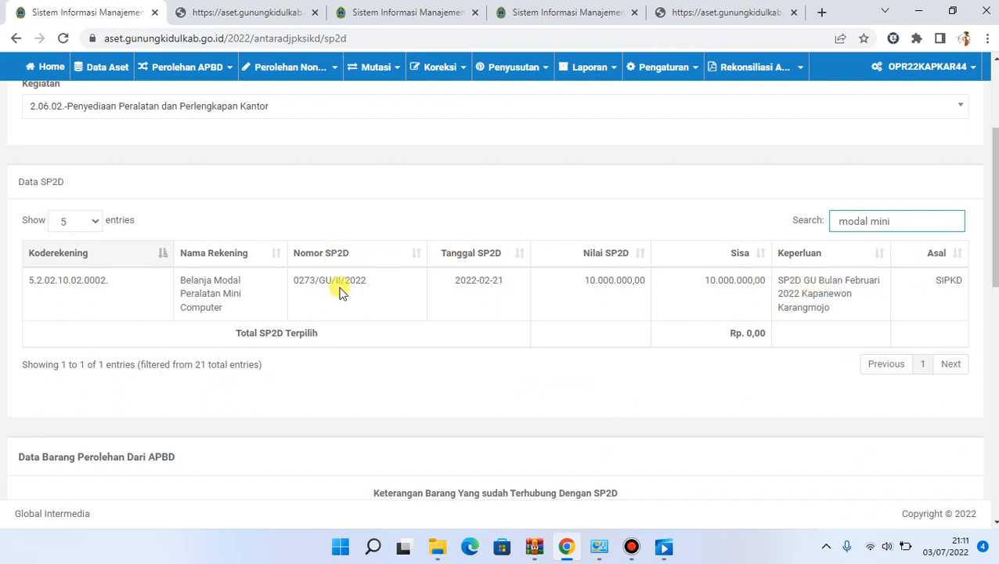
pyautogui.click(562, 286)
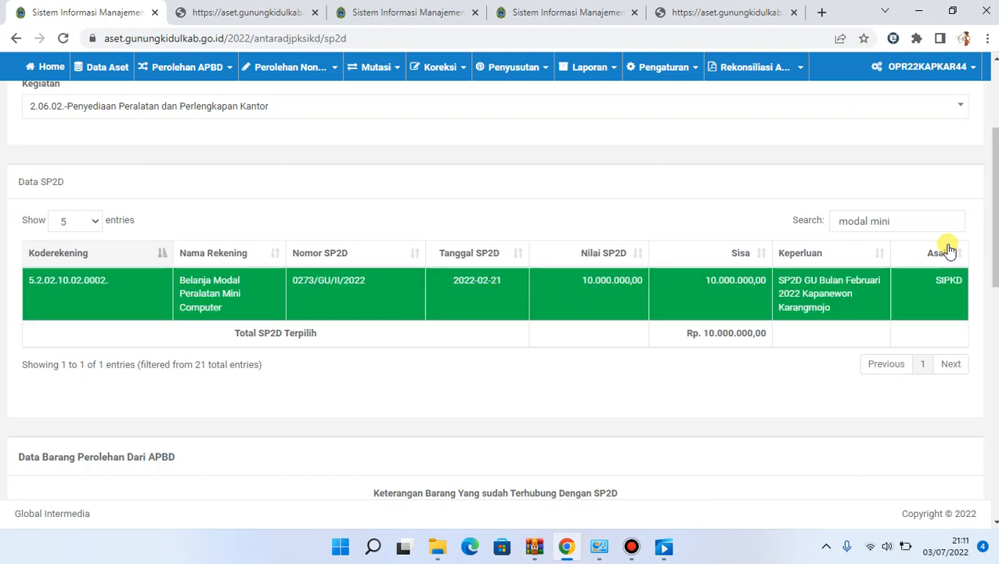
# Load the Data Barang Perolehan Dari APBD items by applying the grouped item search with all filter fields blank
pyautogui.moveTo(993, 251); pyautogui.dragTo(990, 406)
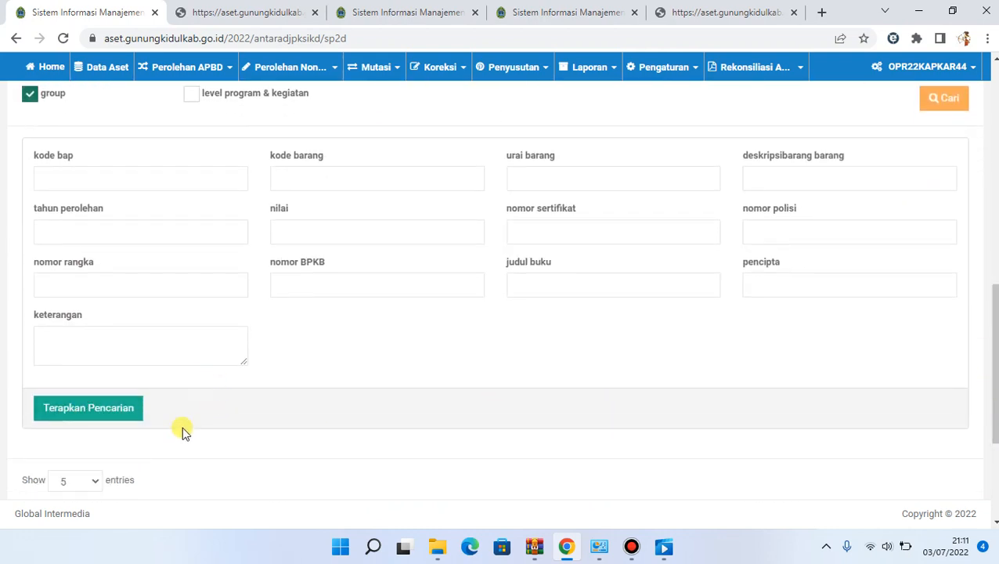
pyautogui.click(102, 419)
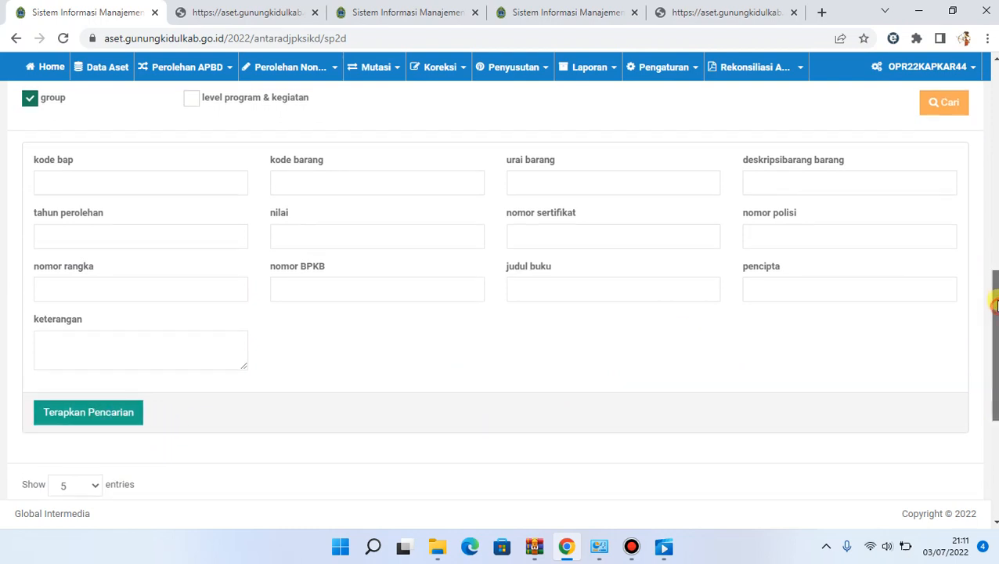
pyautogui.moveTo(993, 313); pyautogui.dragTo(996, 410)
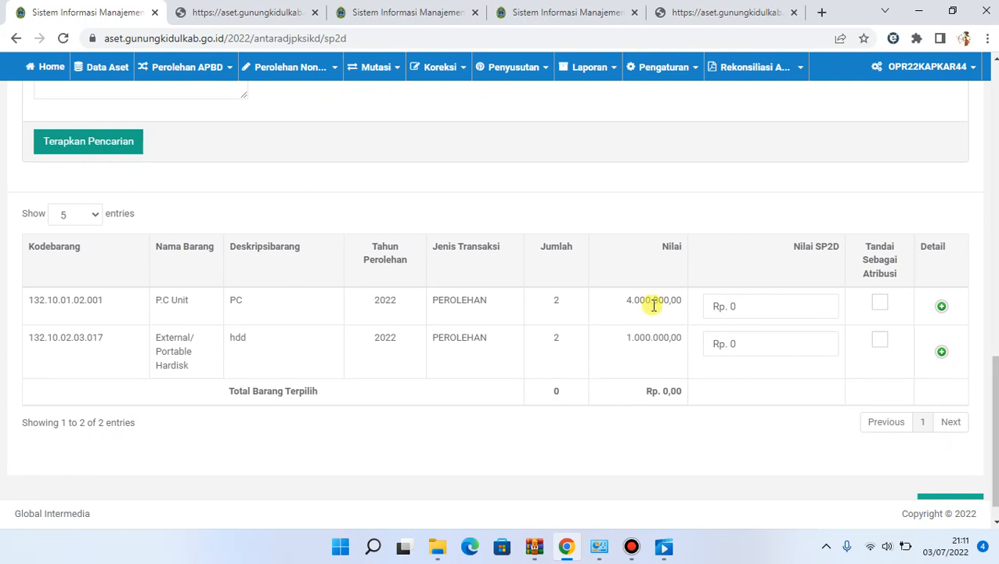
# Set Nilai SP2D to Rp. 4.000.000 for the P.C Unit and Rp. 1.000.000 for the External/Portable Hardisk
pyautogui.click(747, 306)
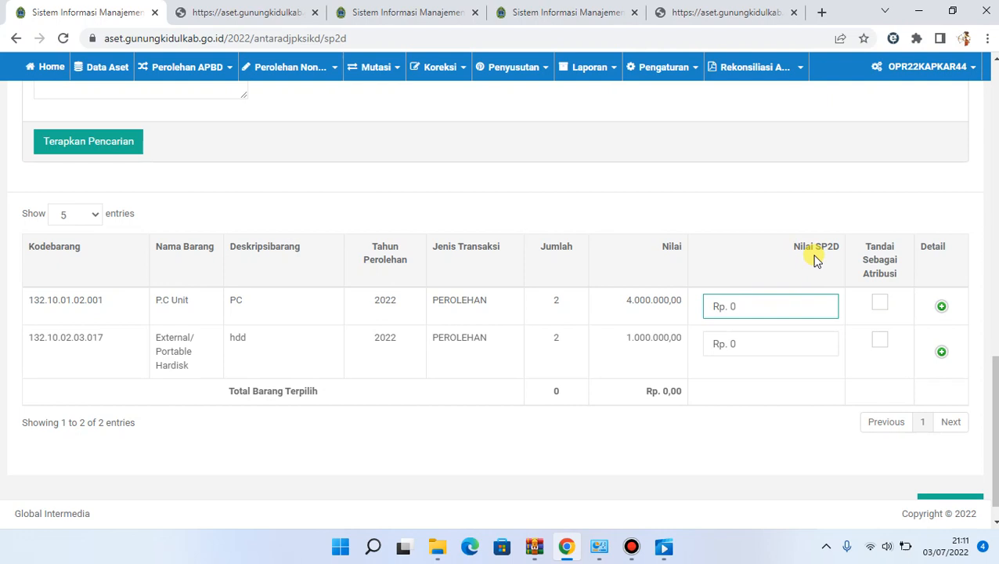
pyautogui.write('0000000')
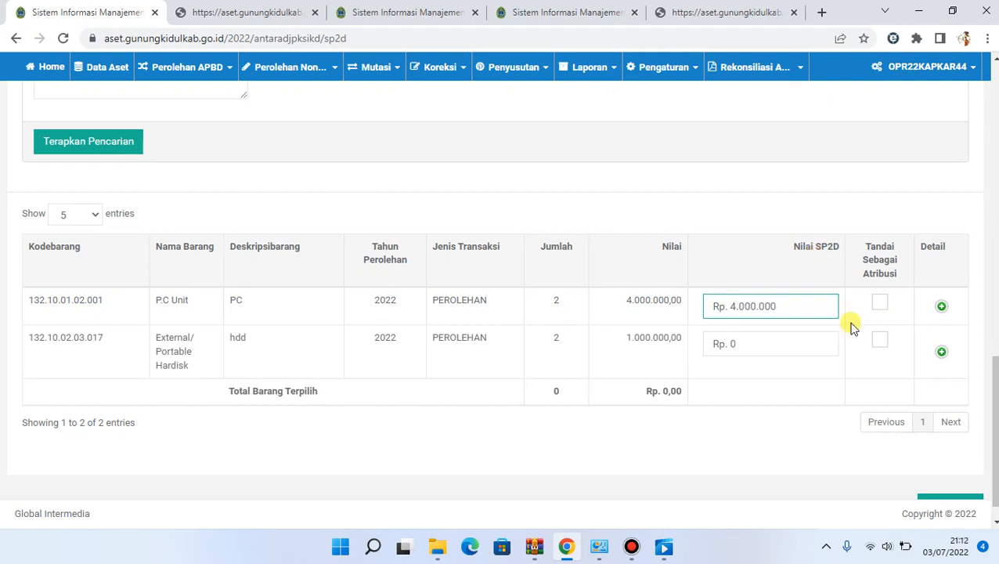
pyautogui.click(788, 344)
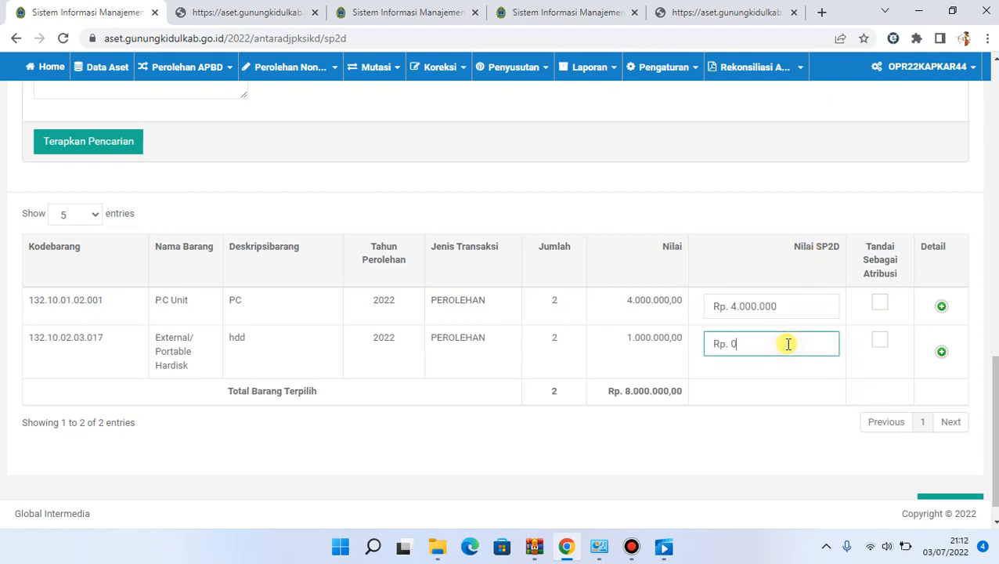
pyautogui.write('1.000.000')
pyautogui.click(774, 431)
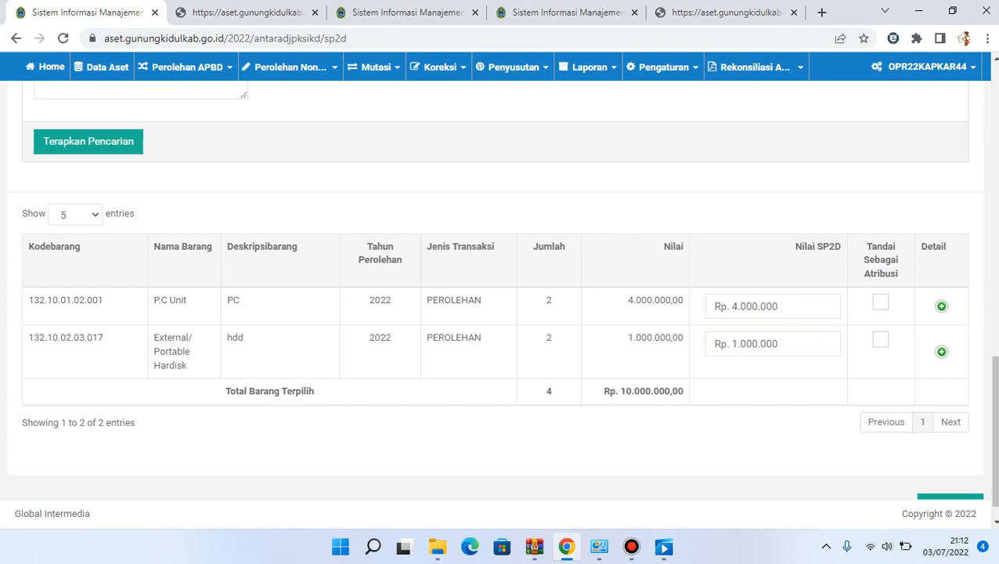
# Compare the selected item total with the SP2D value, process and save the link, and recheck the Data SP2D table
pyautogui.scroll(4, 991, 407)
pyautogui.scroll(4, 495, 297)
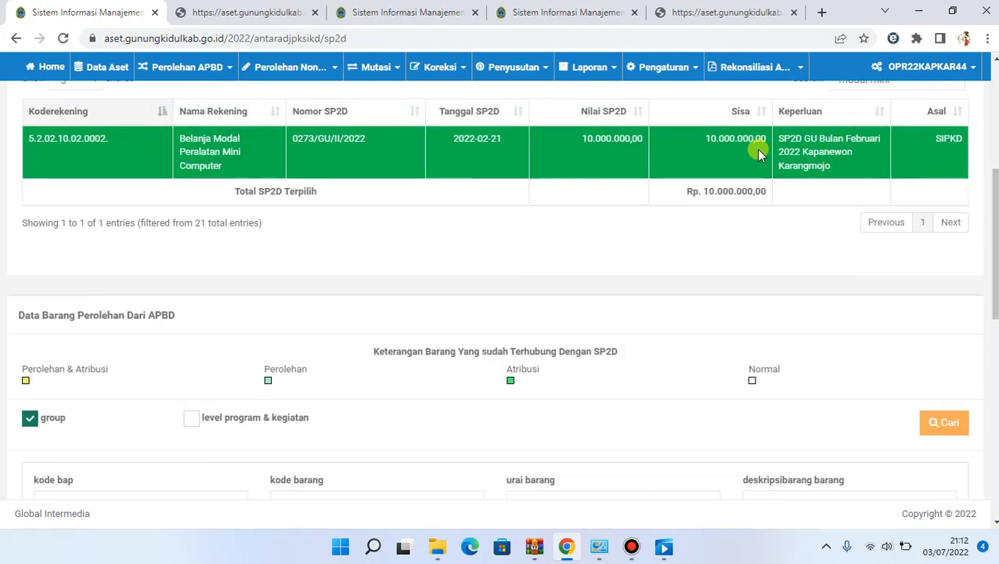
pyautogui.scroll(-8, 995, 401)
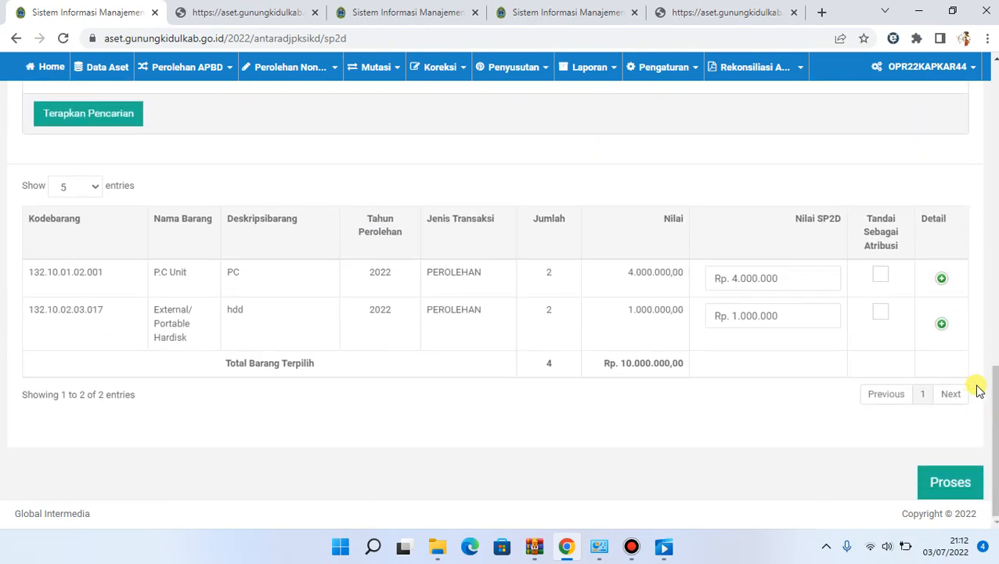
pyautogui.click(950, 469)
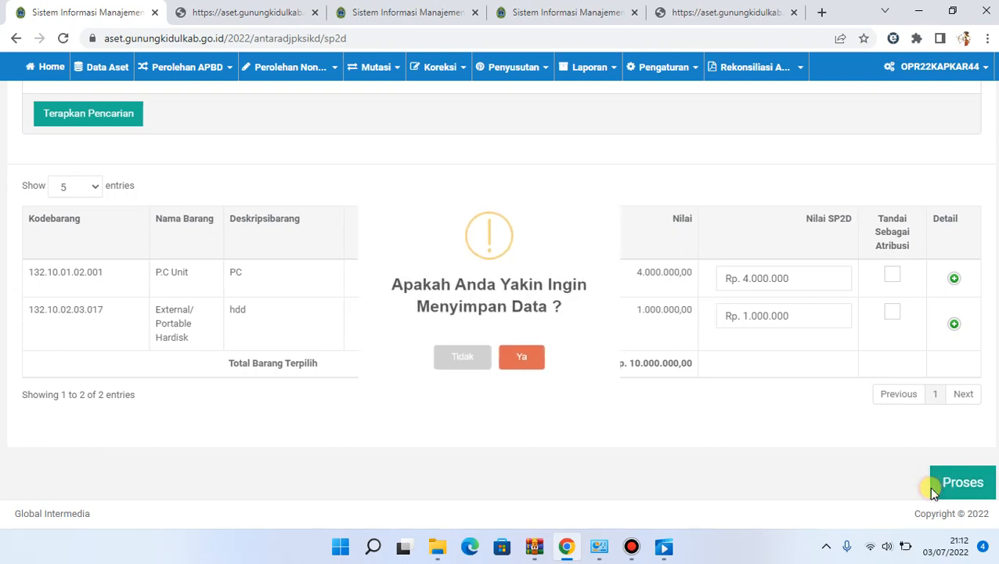
pyautogui.click(529, 373)
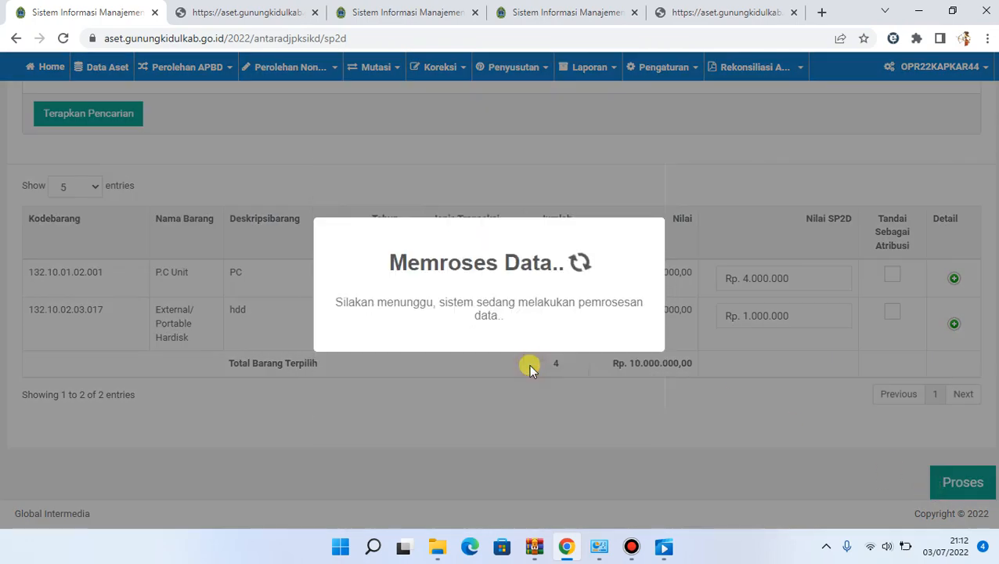
pyautogui.click(508, 373)
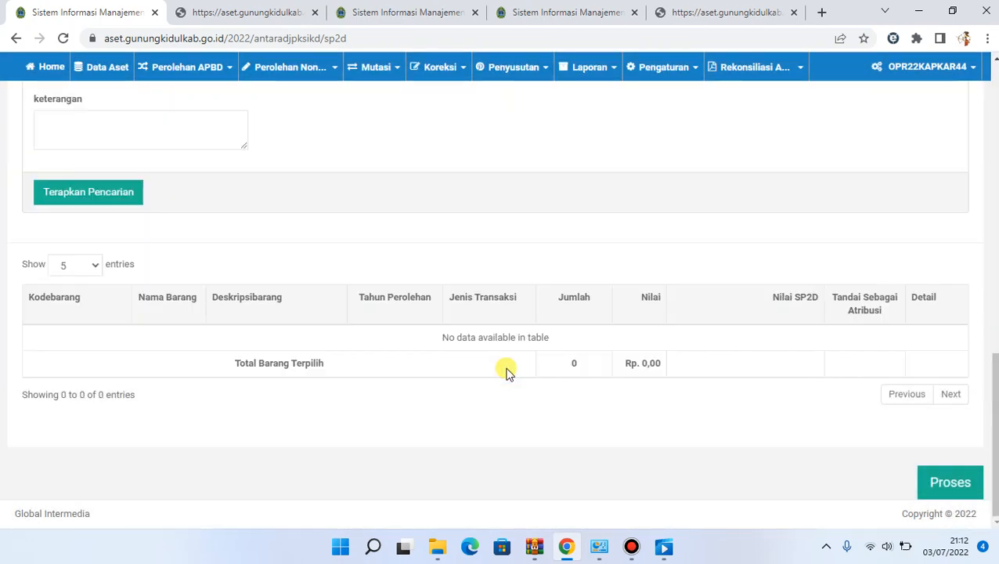
pyautogui.moveTo(995, 390); pyautogui.dragTo(995, 153)
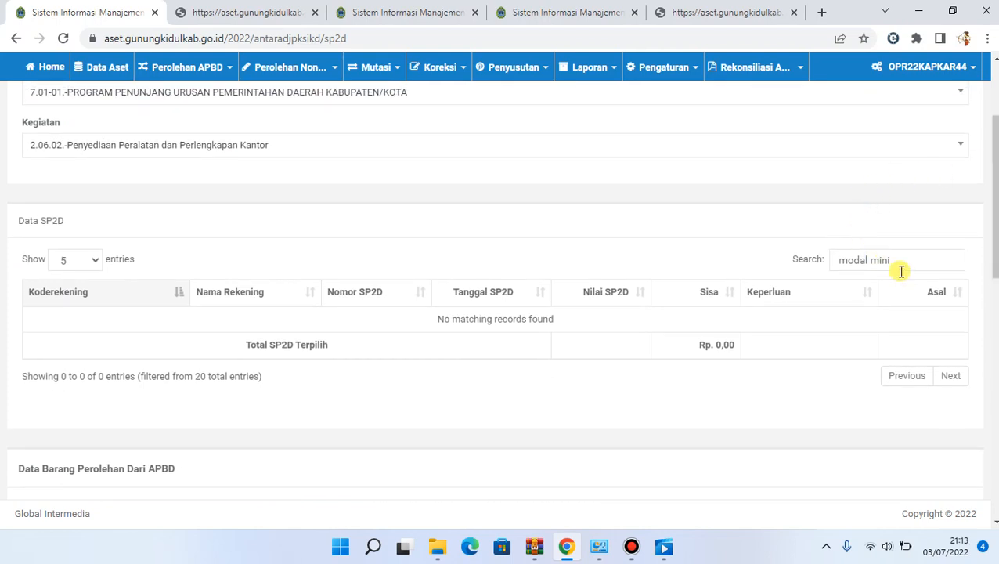
# Clear the Data SP2D filter and select the Alat Tulis Kantor row for SP2D 0479/GU/III/2022
pyautogui.moveTo(901, 270); pyautogui.dragTo(810, 269)
pyautogui.press('BackSpace')
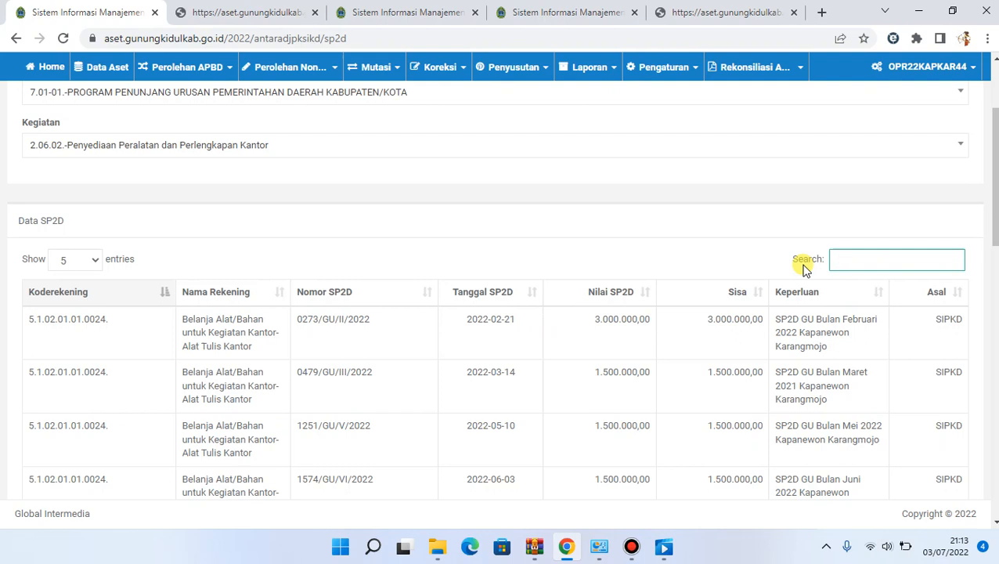
pyautogui.moveTo(995, 210); pyautogui.dragTo(995, 220)
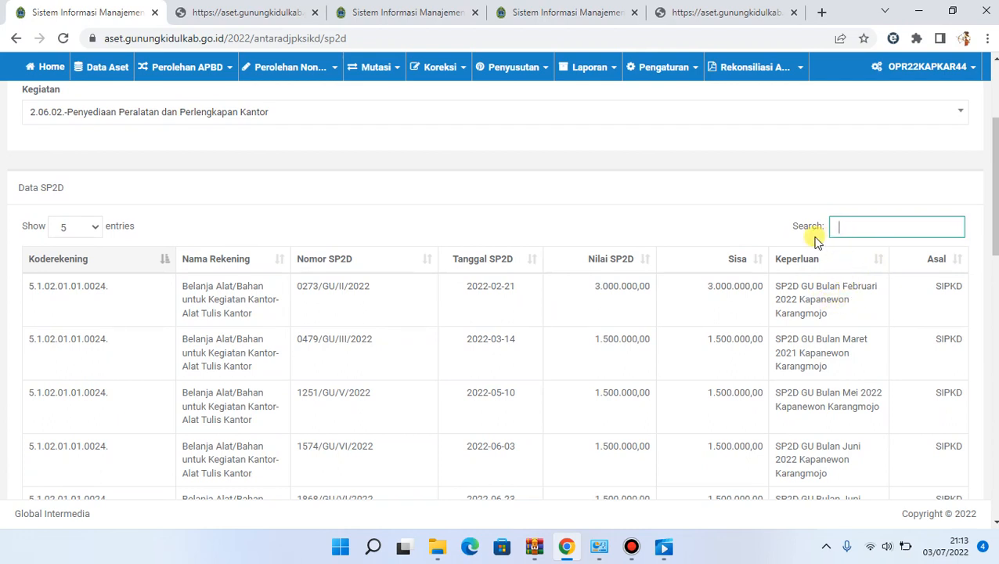
pyautogui.click(740, 352)
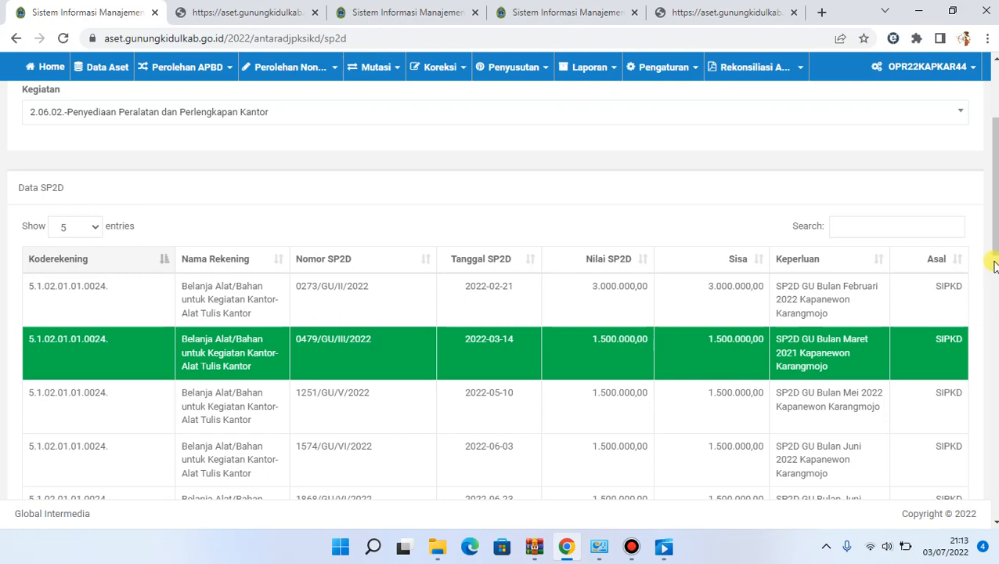
# Reload the Data Barang Perolehan Dari APBD items with level program & kegiatan toggled and all filter fields blank
pyautogui.moveTo(993, 249); pyautogui.dragTo(994, 359)
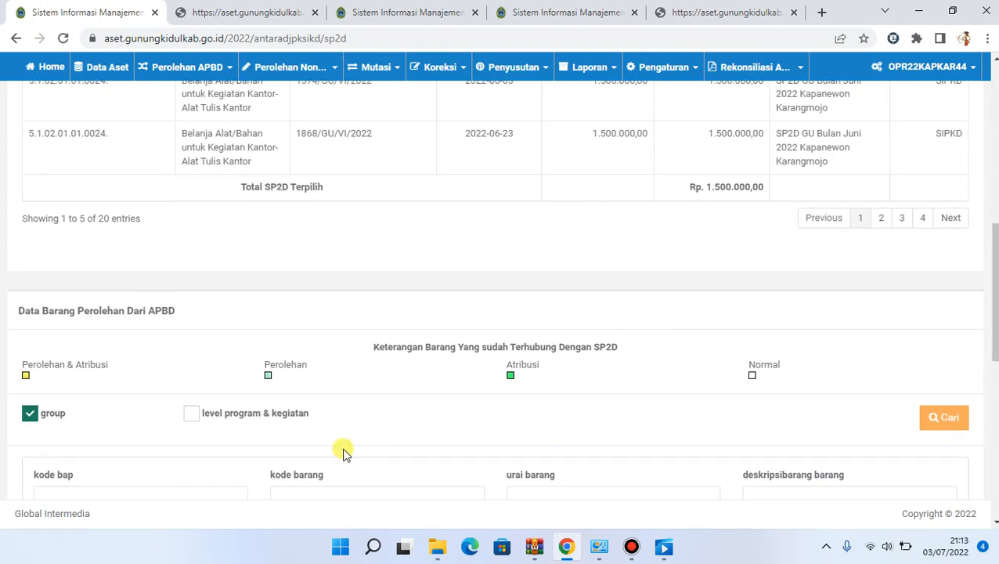
pyautogui.click(256, 413)
pyautogui.moveTo(993, 302); pyautogui.dragTo(993, 453)
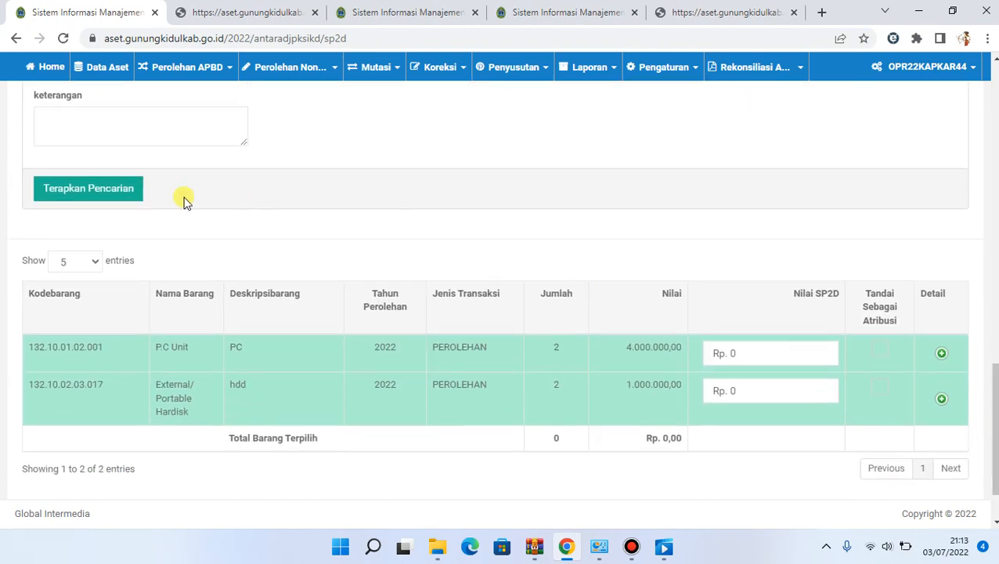
pyautogui.click(84, 194)
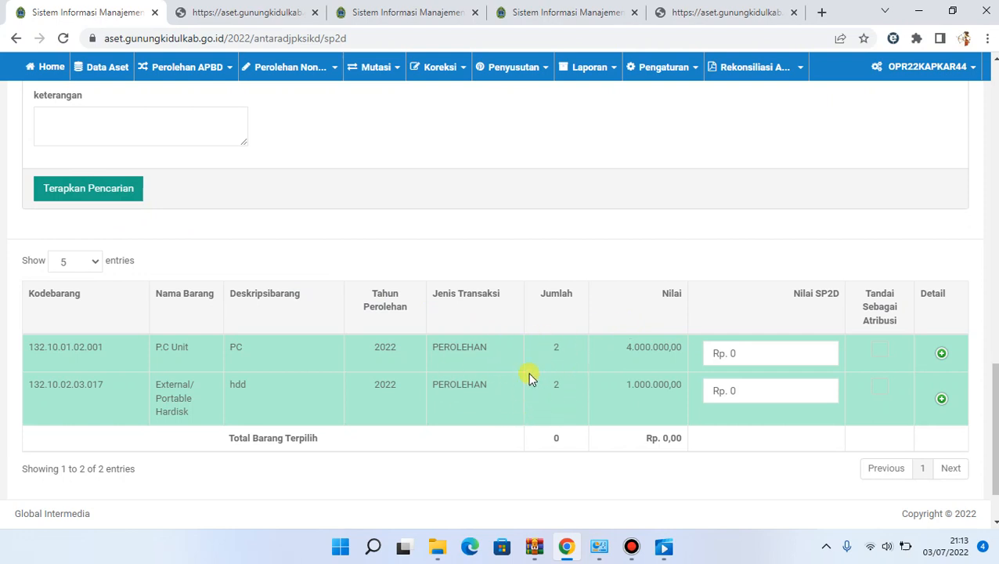
# Set Nilai SP2D to Rp. 500.000 for the P.C Unit and mark it as Atribusi
pyautogui.click(752, 359)
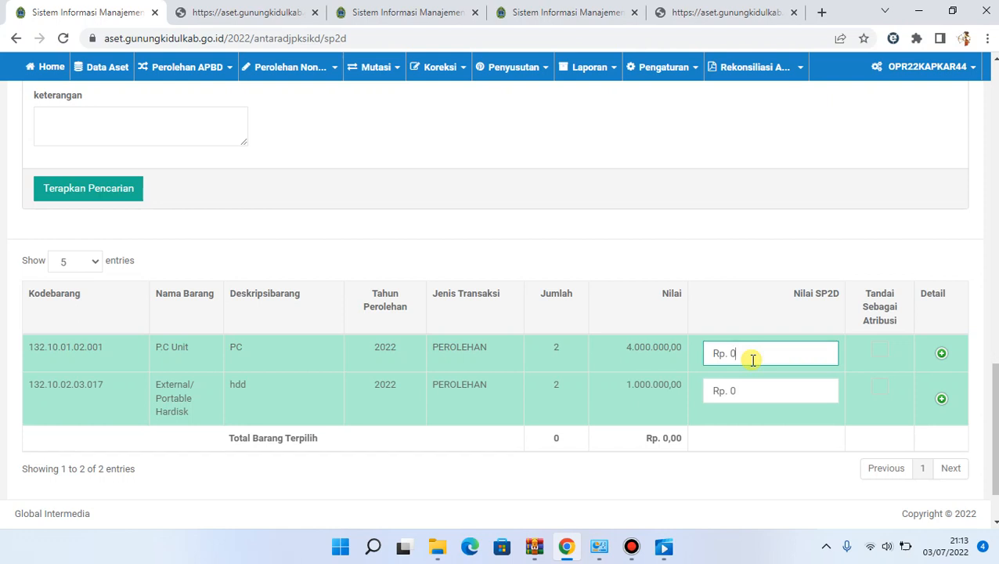
pyautogui.write('000000')
pyautogui.click(817, 513)
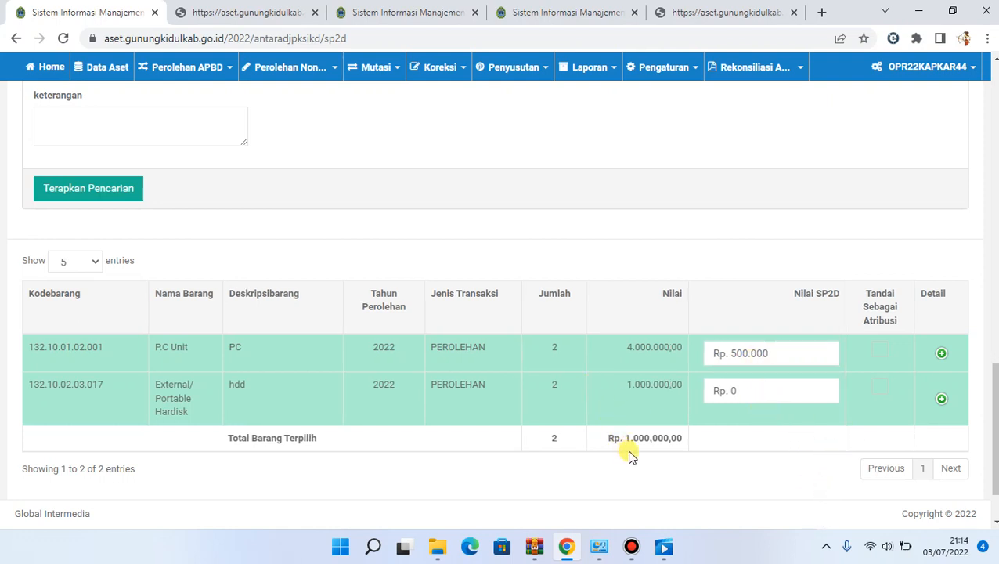
pyautogui.click(879, 350)
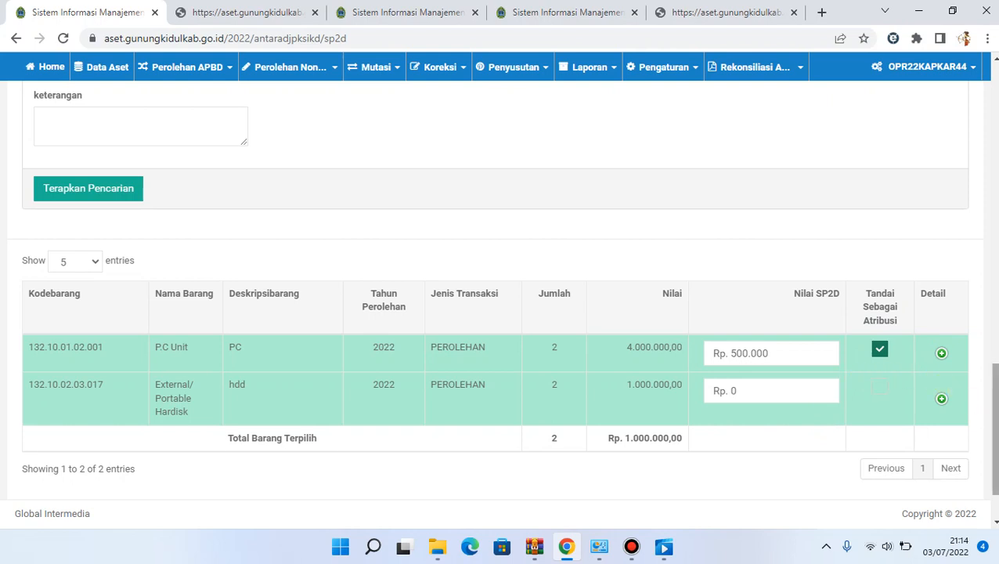
# Process and save the P.C Unit attribution link, and recheck the remaining value in the Data SP2D table
pyautogui.scroll(-2, 935, 383)
pyautogui.click(926, 487)
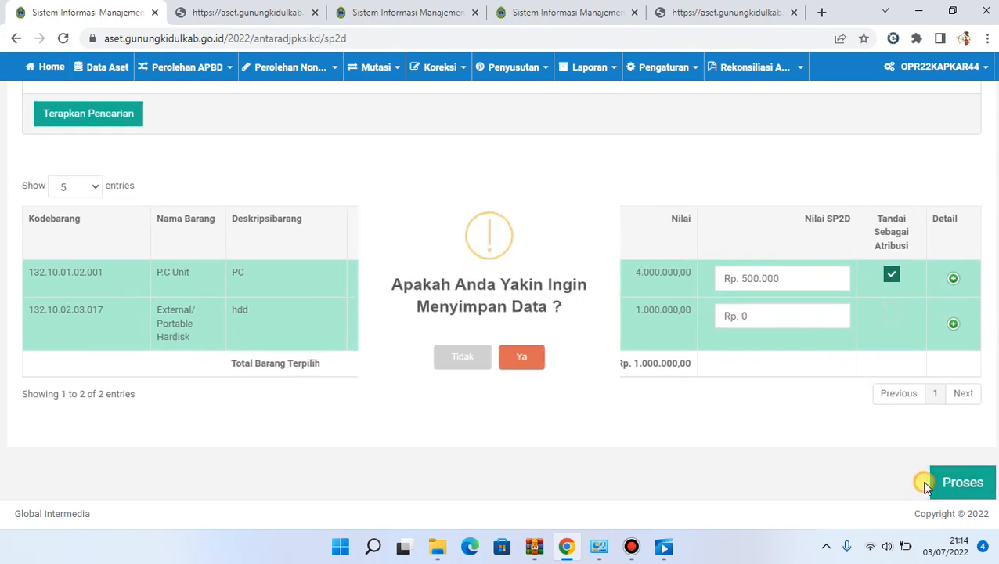
pyautogui.click(536, 385)
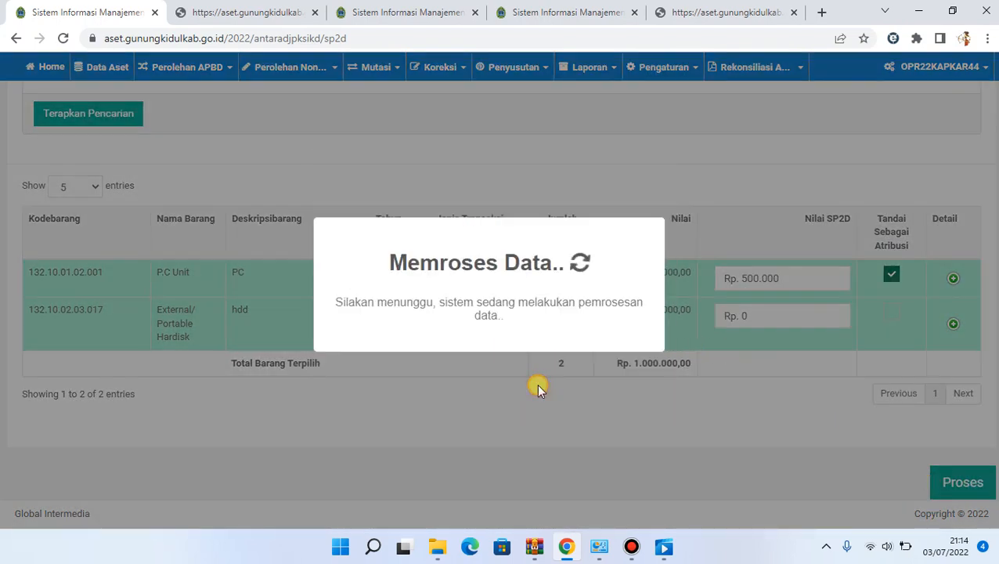
pyautogui.click(485, 377)
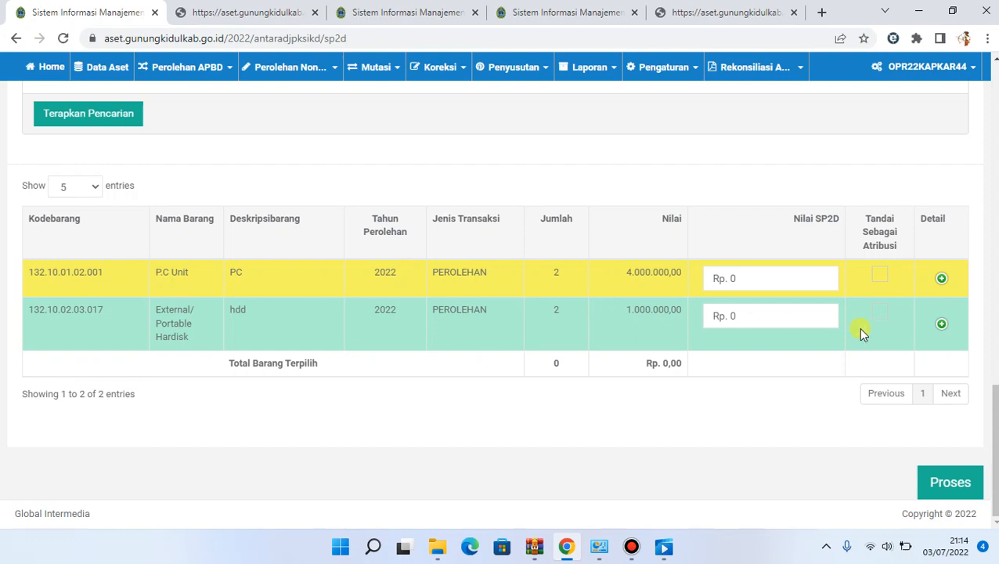
pyautogui.moveTo(995, 423); pyautogui.dragTo(995, 149)
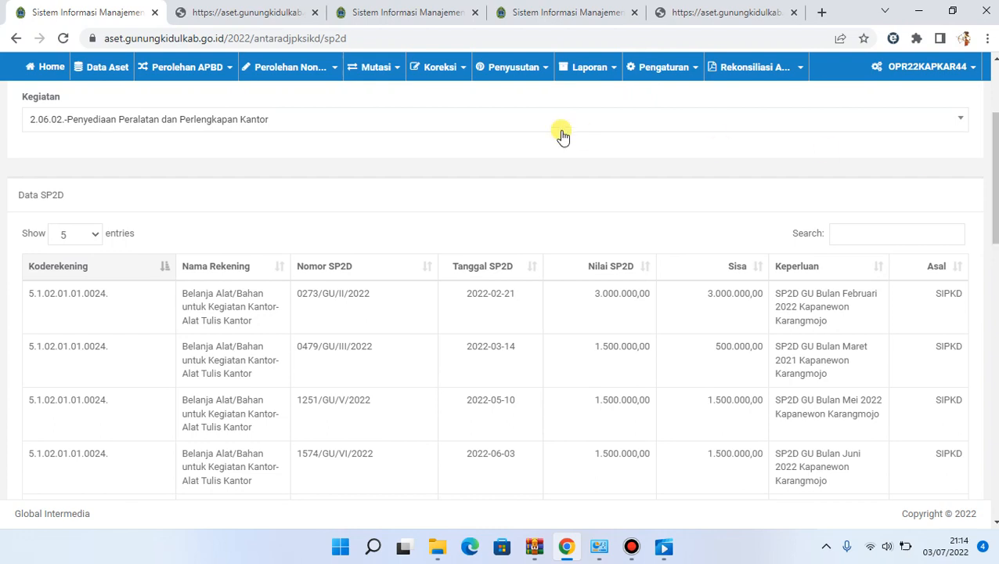
# Open Cek Mapping SP2D and display the mapping data for SKPD 7.1.8.0.0 - KAPANEWON KARANGMOJO (KANTOR)
pyautogui.click(199, 83)
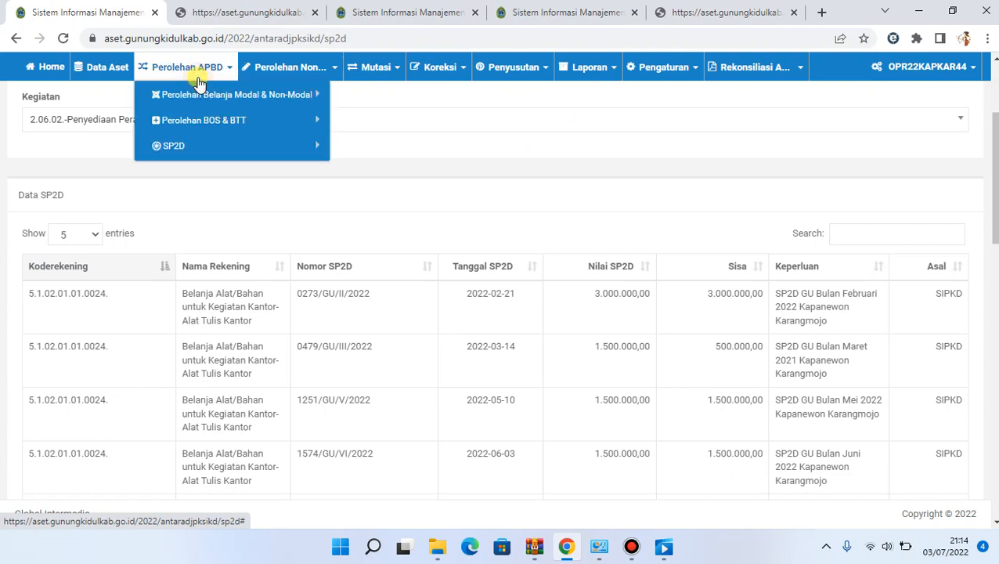
pyautogui.click(220, 144)
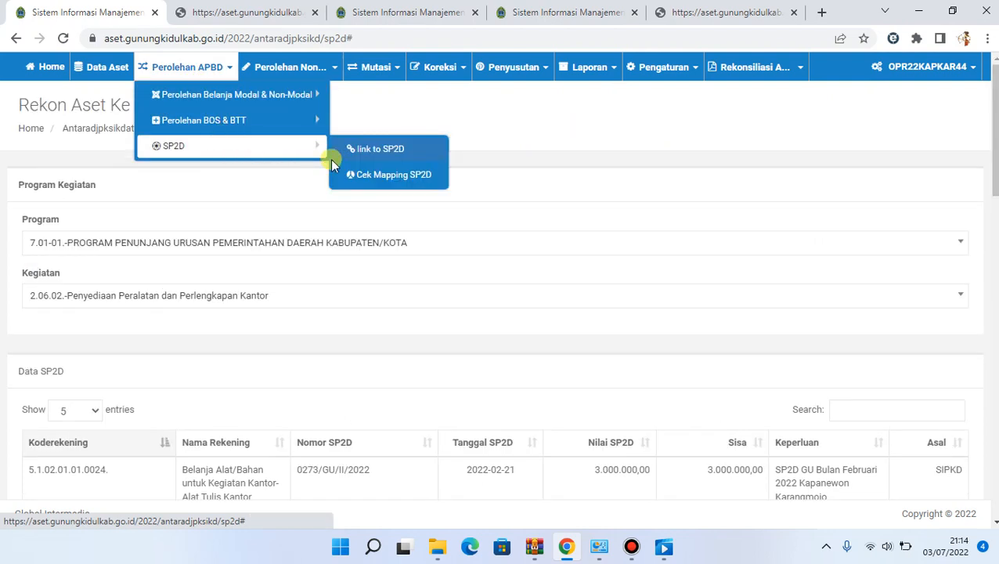
pyautogui.click(376, 177)
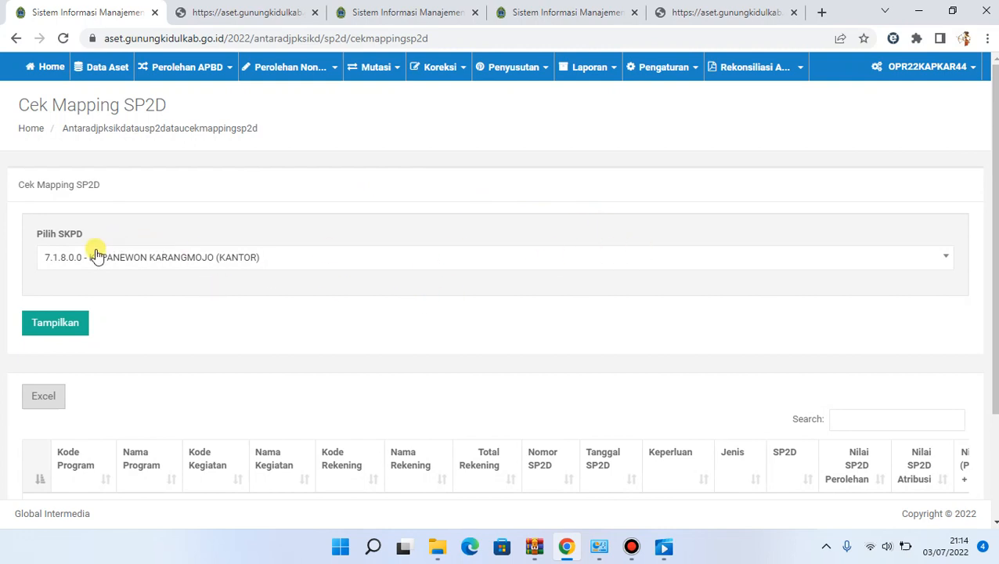
pyautogui.click(57, 323)
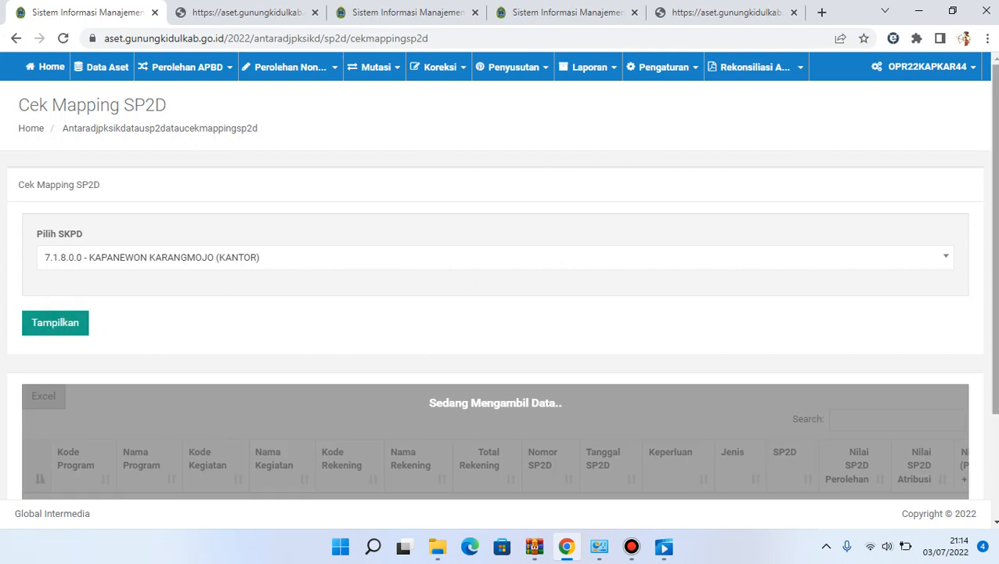
pyautogui.scroll(-3, 922, 302)
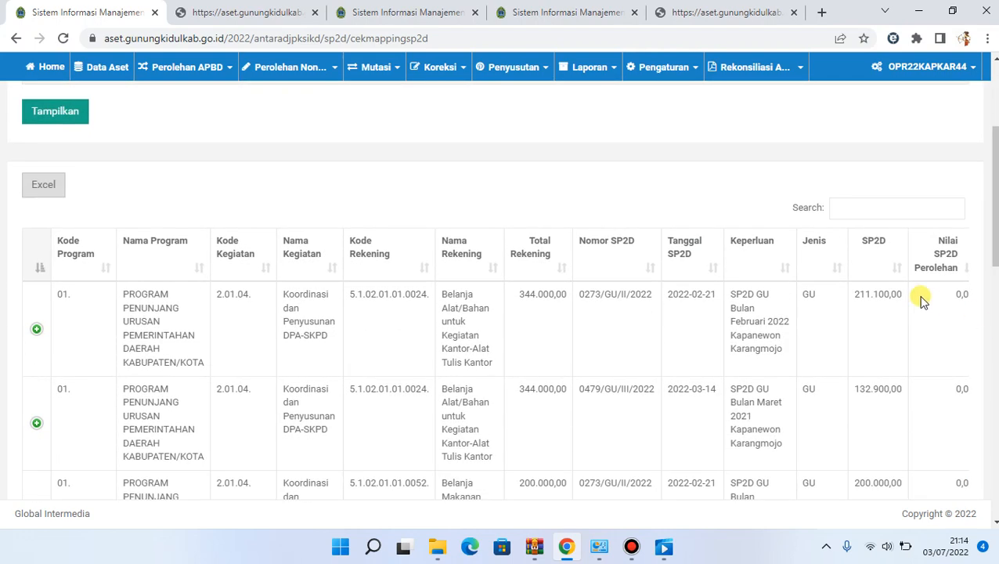
# Filter the mapping table by "modal" and compare the SP2D, Perolehan and Atribusi value columns
pyautogui.click(851, 202)
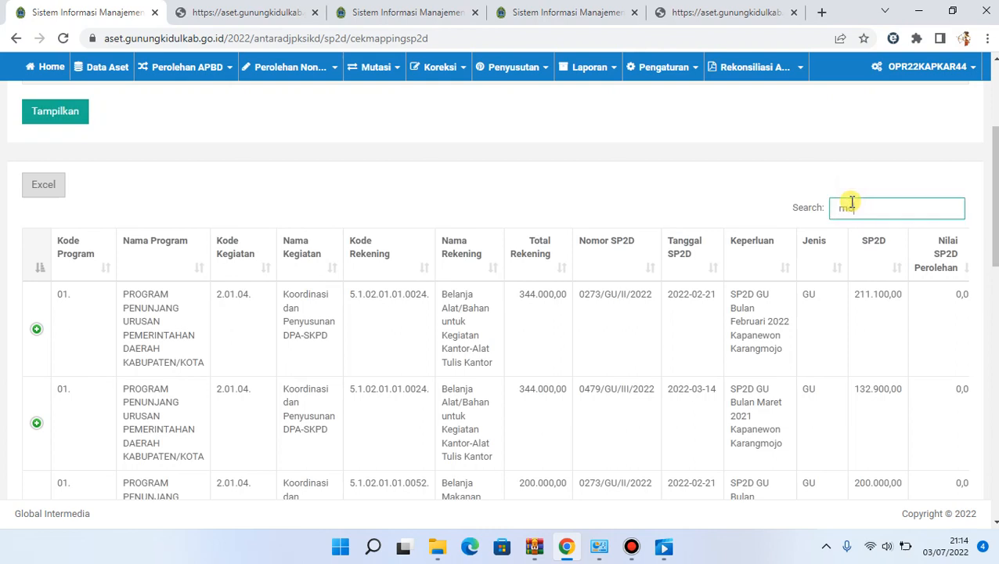
pyautogui.write('modal')
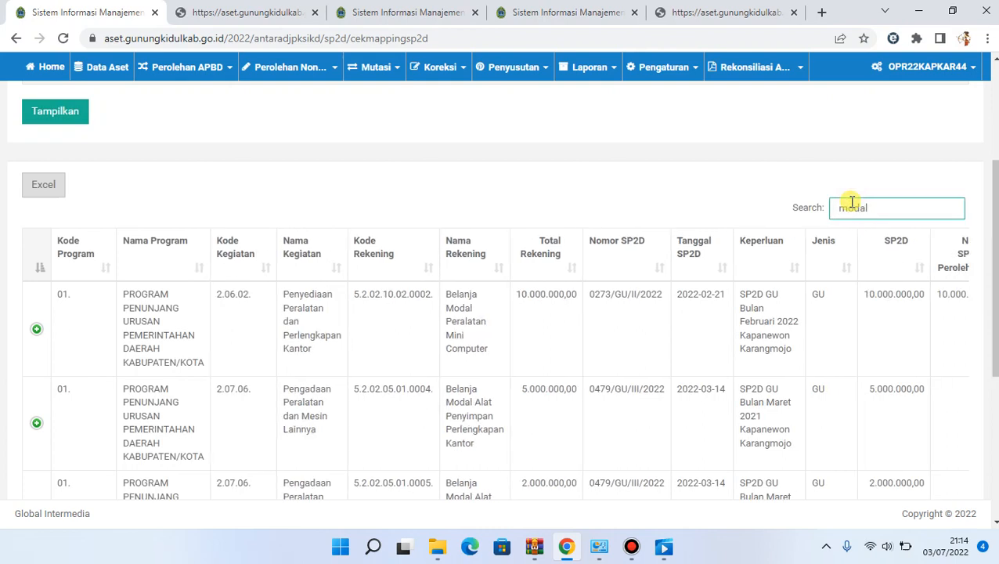
pyautogui.click(894, 340)
pyautogui.scroll(-1, 897, 340)
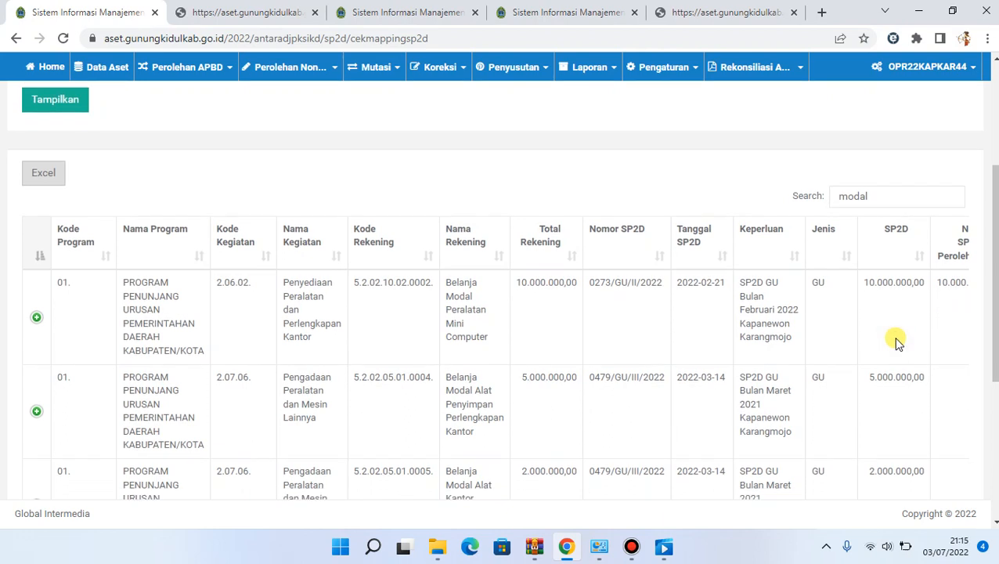
pyautogui.scroll(1, 897, 341)
pyautogui.hscroll(3, 897, 340)
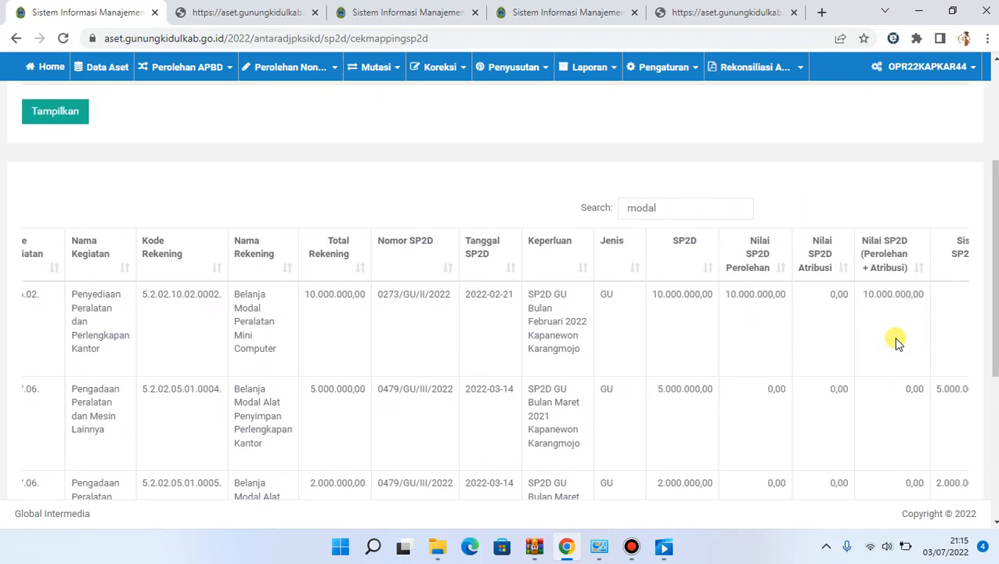
pyautogui.hscroll(3, 896, 341)
pyautogui.hscroll(-1, 897, 341)
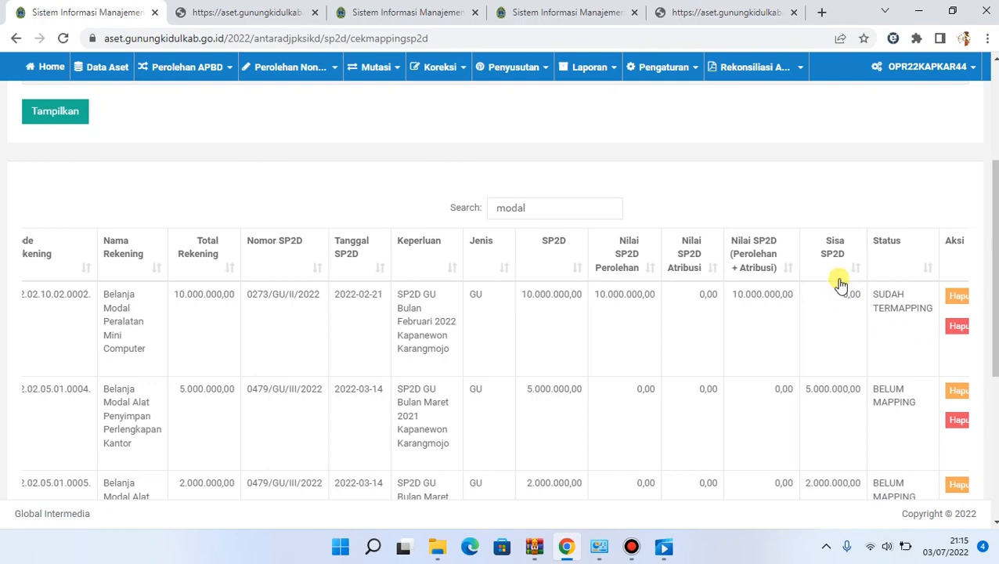
# Review the Sisa SP2D and Status columns of the Belanja Modal rows, and clear the mapping table's filter
pyautogui.hscroll(1, 758, 260)
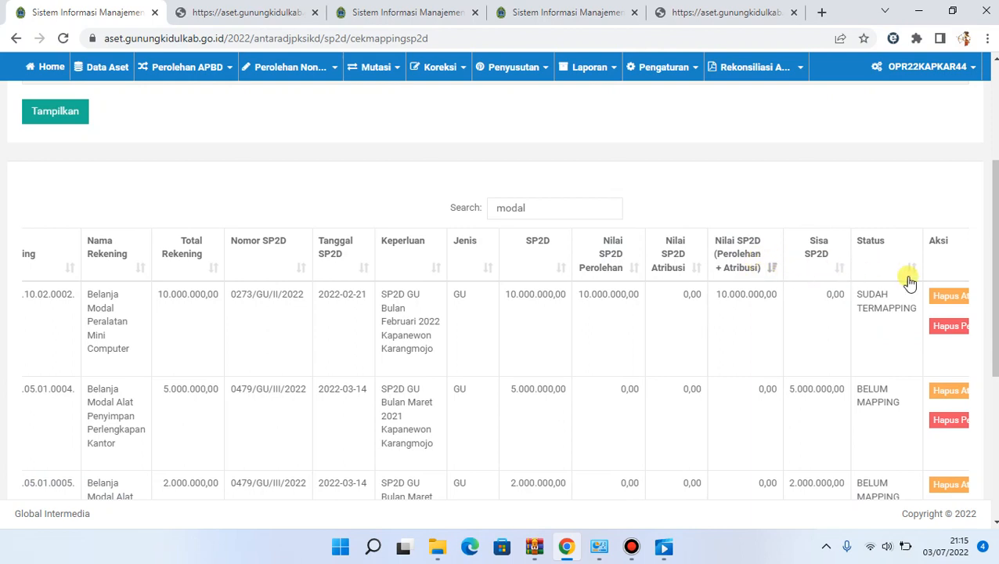
pyautogui.scroll(-3, 995, 235)
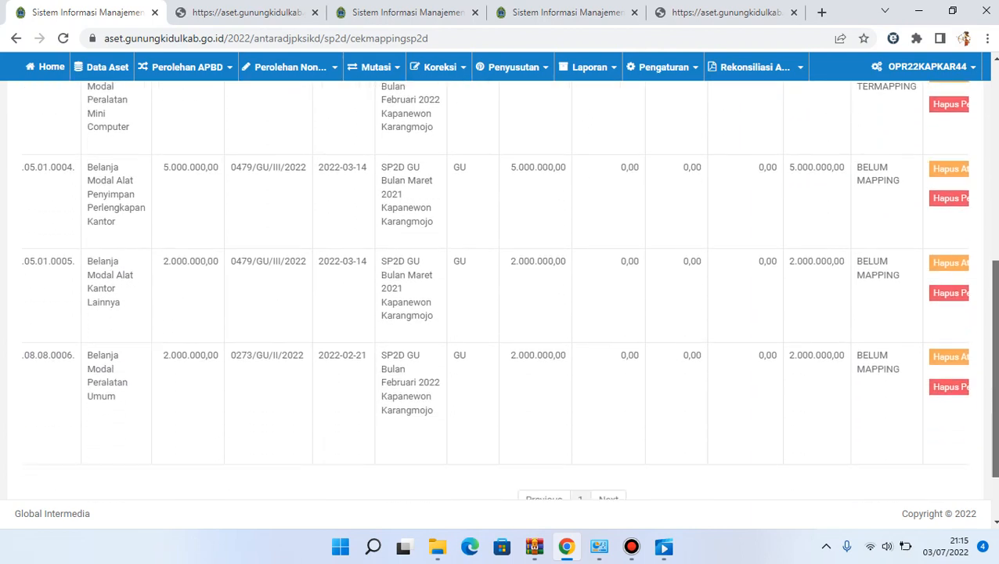
pyautogui.scroll(1, 993, 313)
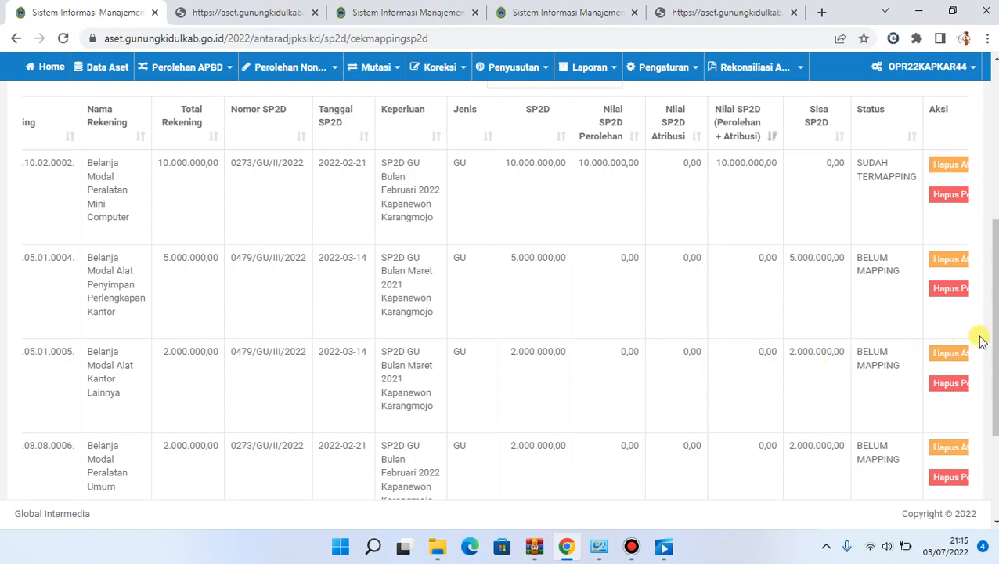
pyautogui.moveTo(995, 326); pyautogui.dragTo(994, 304)
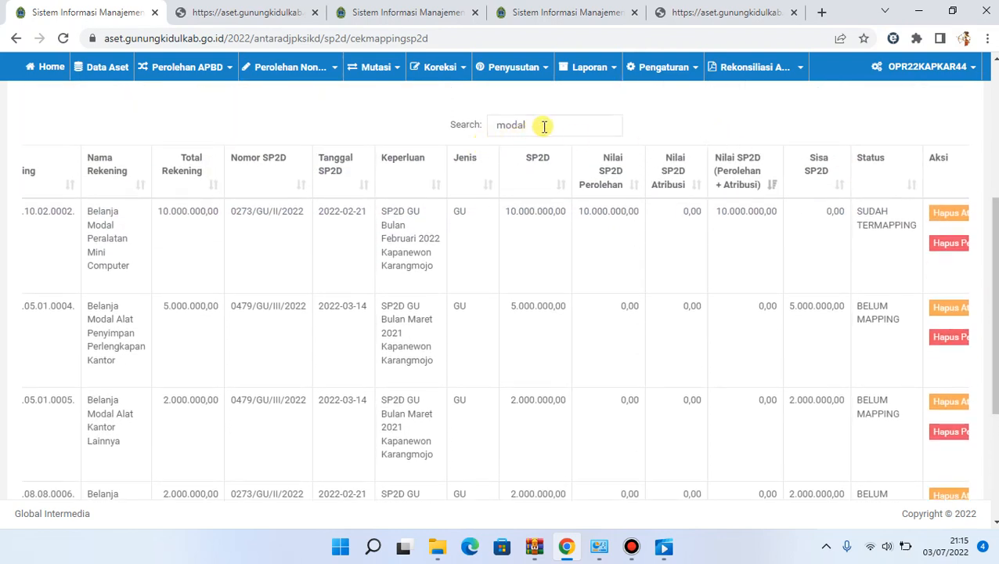
pyautogui.moveTo(544, 127); pyautogui.dragTo(406, 116)
pyautogui.press('BackSpace')
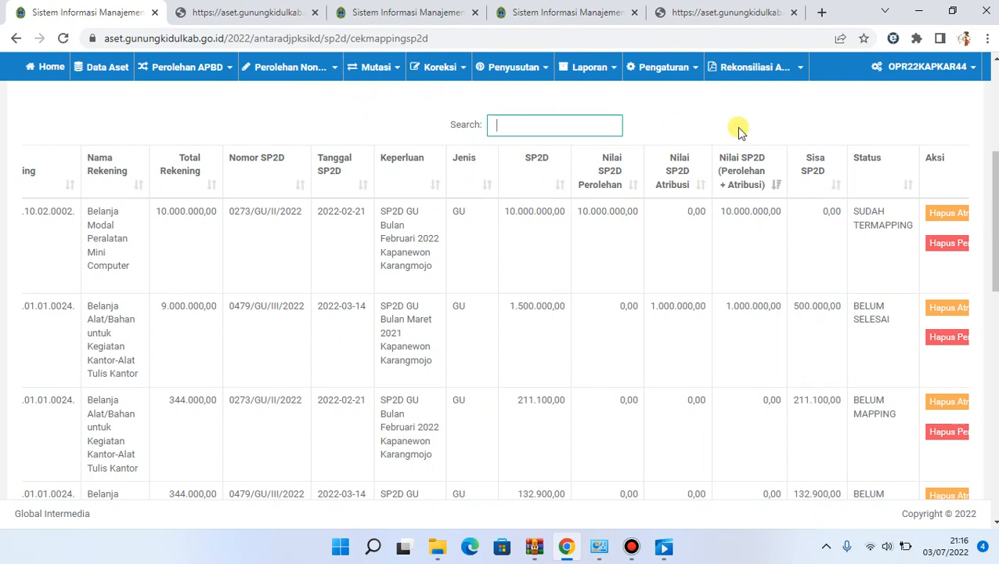
# Generate the Rekap Rekening Realisasi Belanja report as an account PDF for SKPD 7.1.8.0.0 - KAPANEWON KARANGMOJO (KANTOR)
pyautogui.click(767, 77)
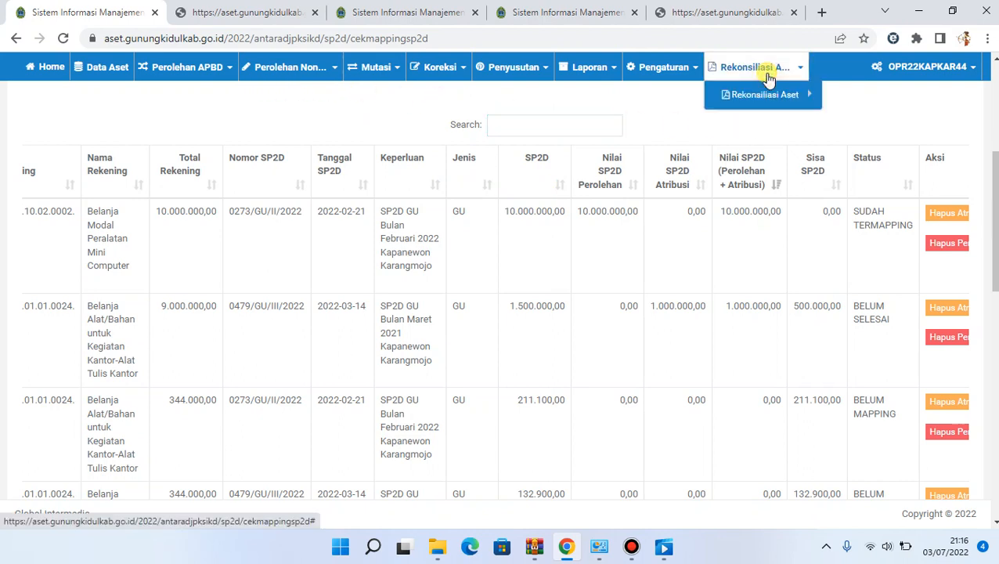
pyautogui.click(767, 96)
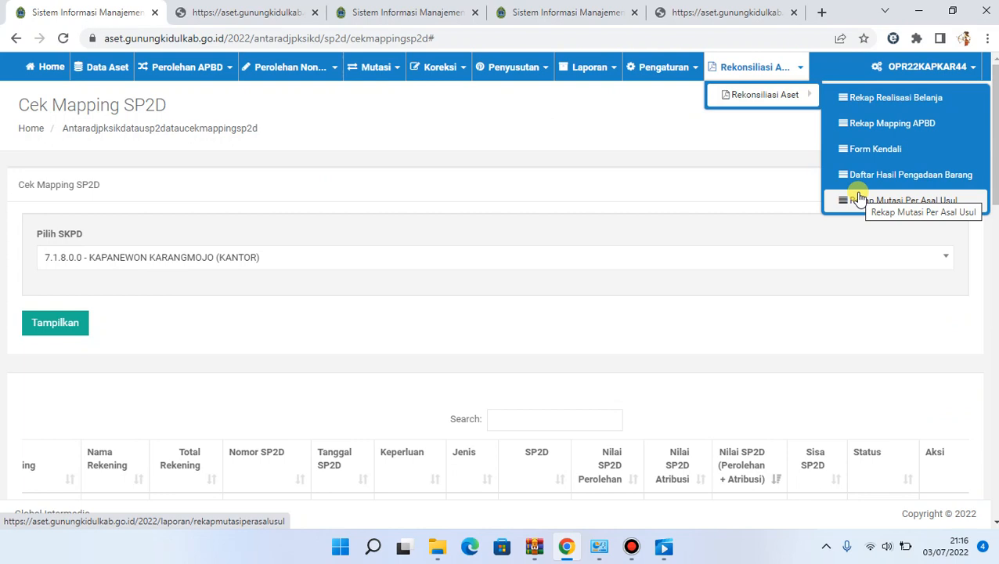
pyautogui.click(921, 98)
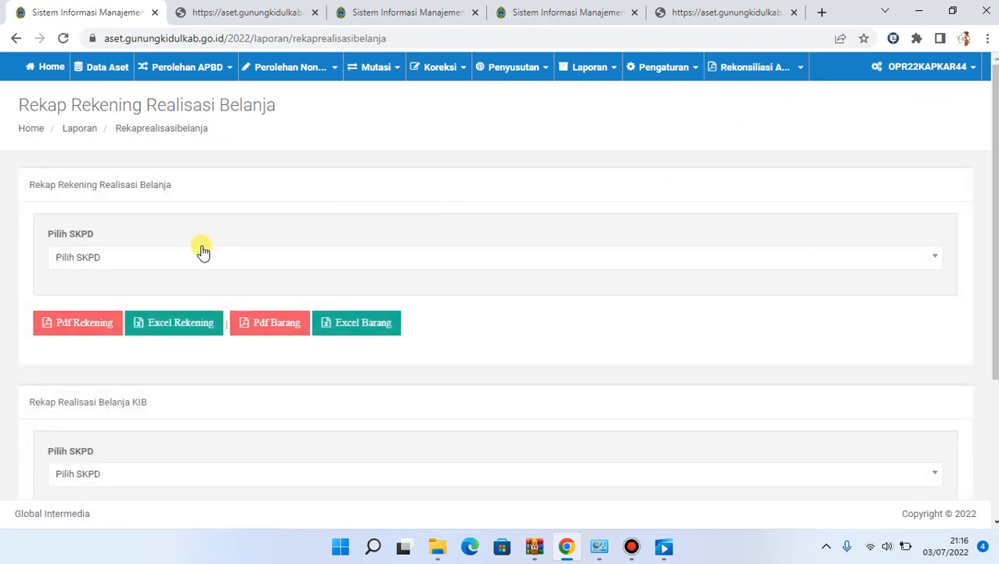
pyautogui.click(202, 250)
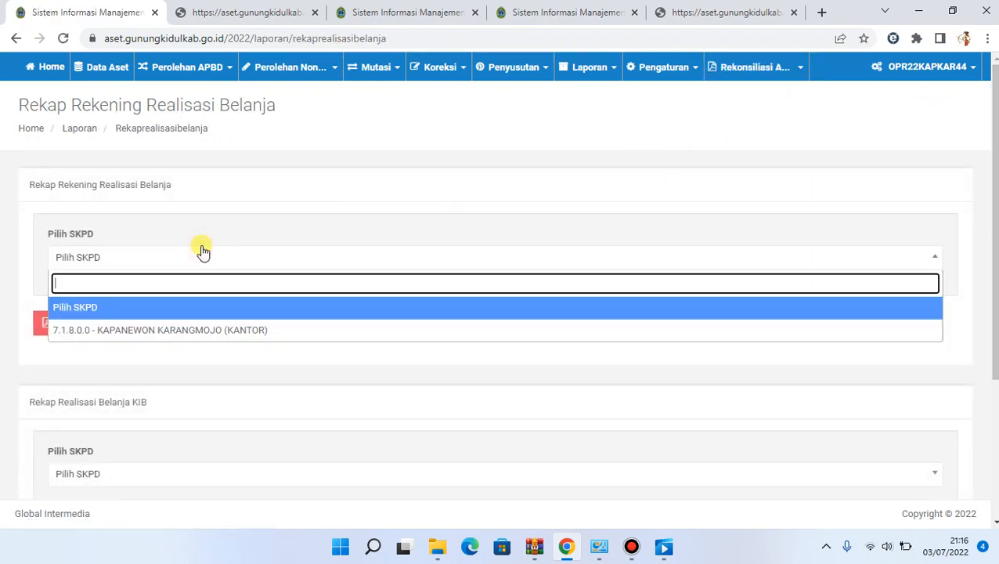
pyautogui.click(181, 335)
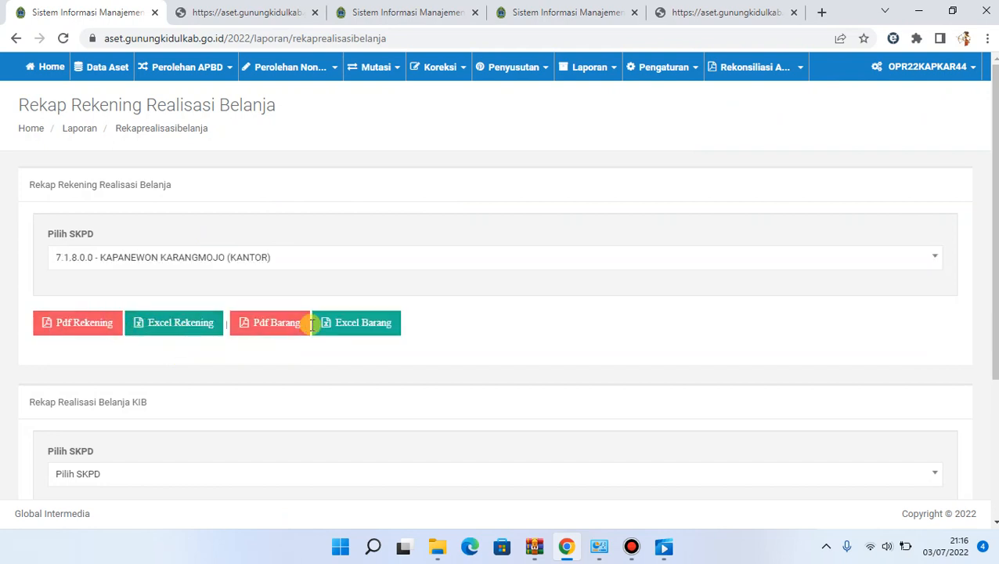
pyautogui.click(74, 326)
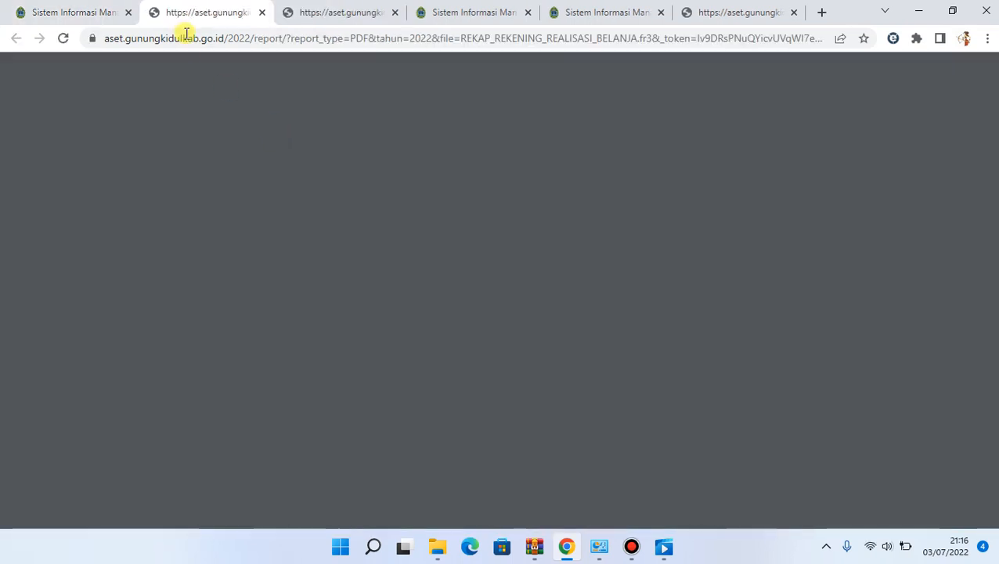
# Examine the account realization PDF, comparing the Realisasi, Perolehan, Biaya Atribusi and Selisih columns across its first two pages
pyautogui.click(56, 10)
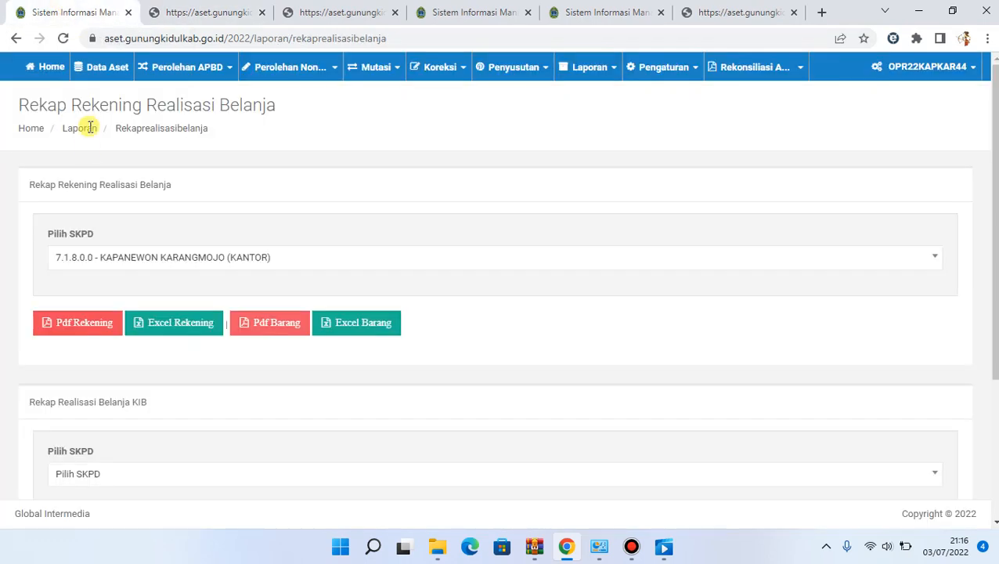
pyautogui.click(224, 11)
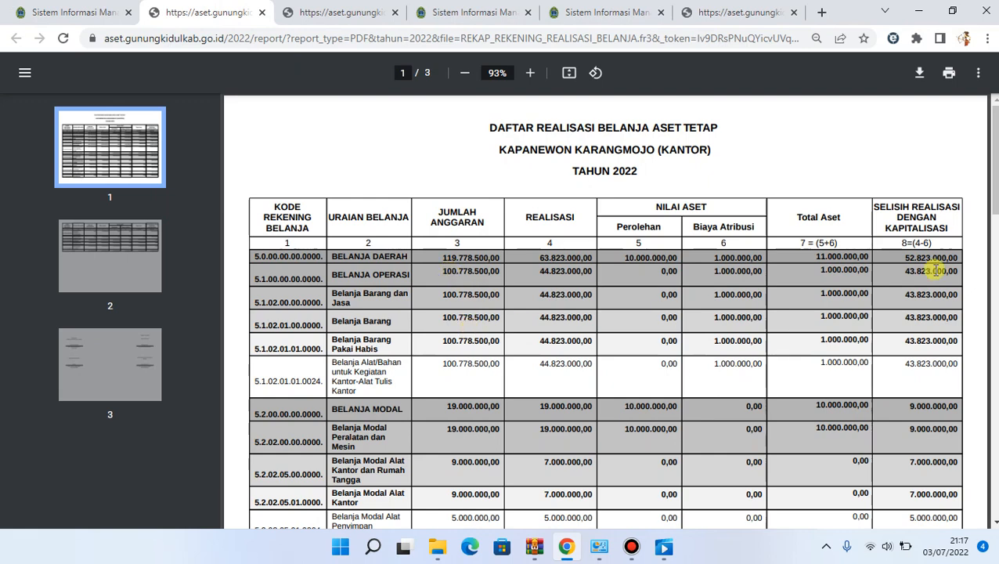
pyautogui.scroll(-3, 605, 314)
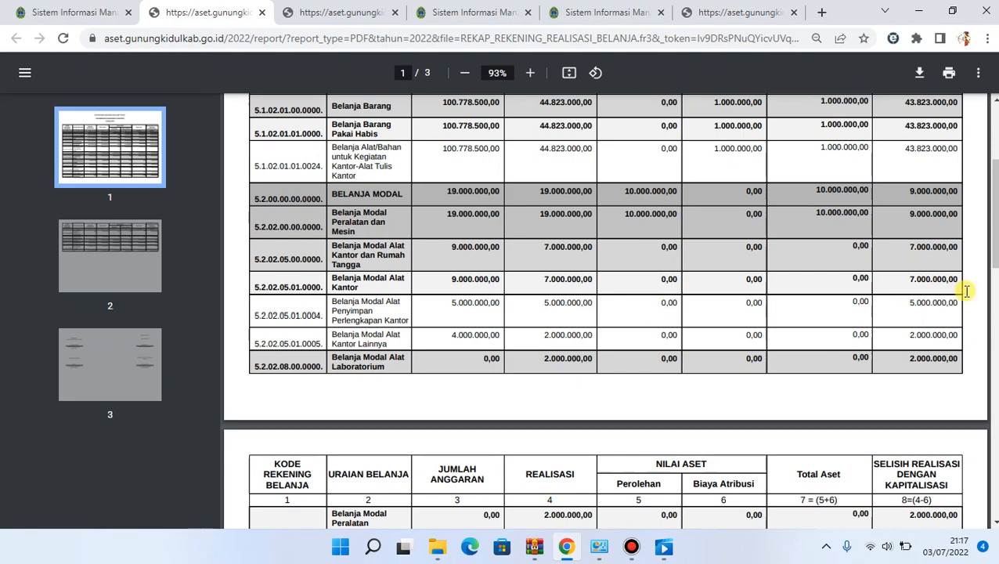
pyautogui.moveTo(994, 262); pyautogui.dragTo(991, 217)
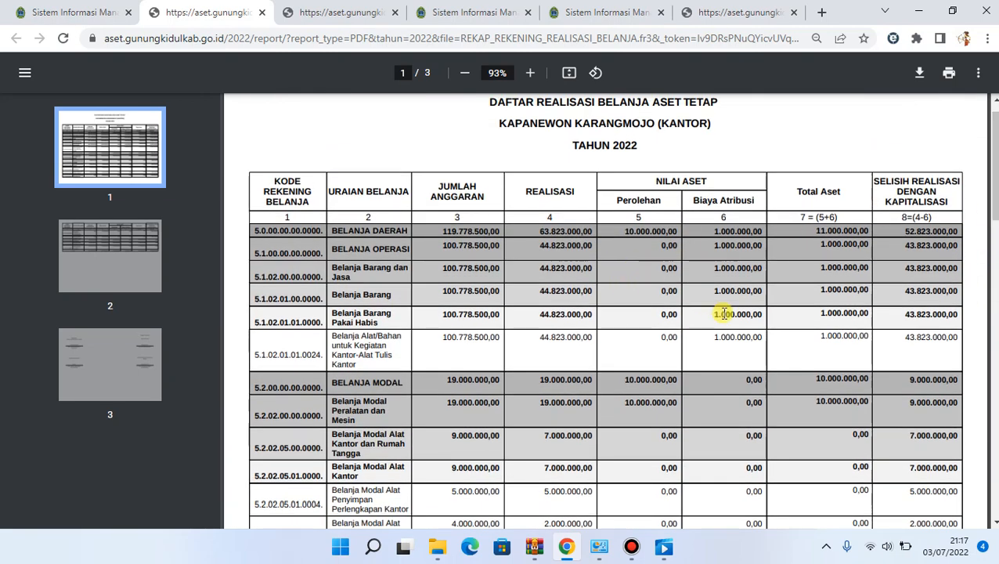
pyautogui.scroll(-7, 605, 310)
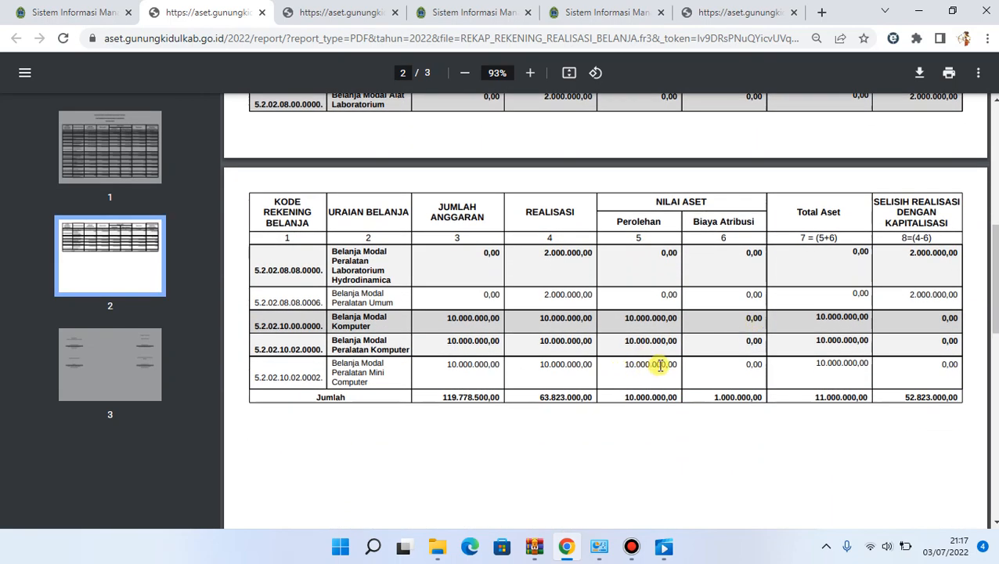
pyautogui.moveTo(996, 291); pyautogui.dragTo(996, 207)
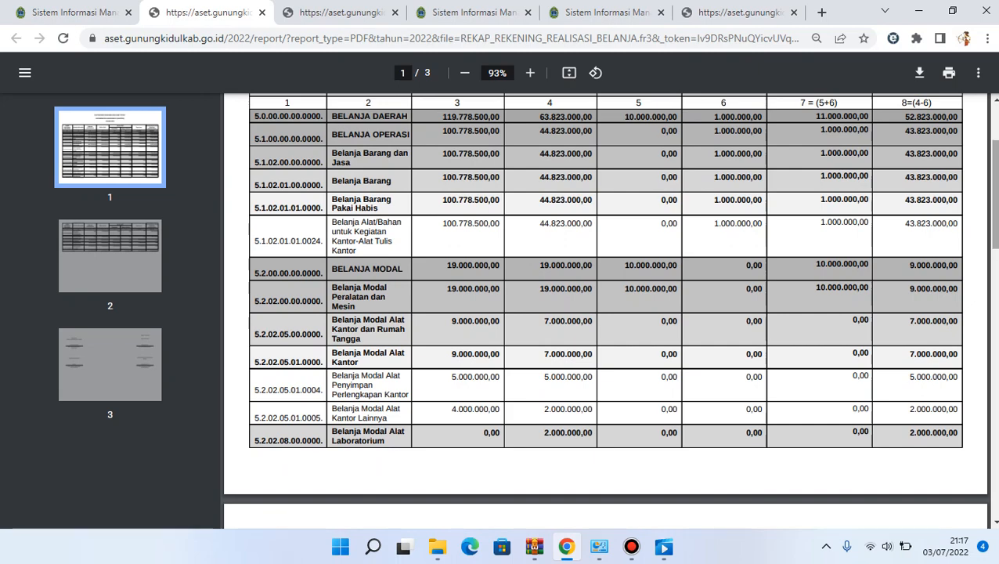
pyautogui.moveTo(995, 207); pyautogui.dragTo(996, 190)
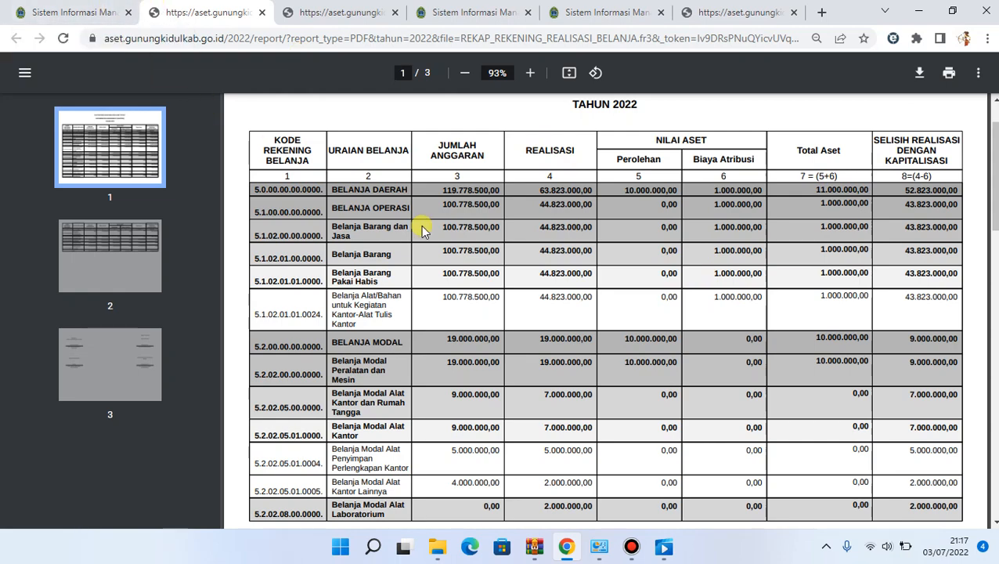
# Generate the Rekap Rekening Realisasi Belanja report as a goods PDF and review its asset values per item
pyautogui.click(78, 12)
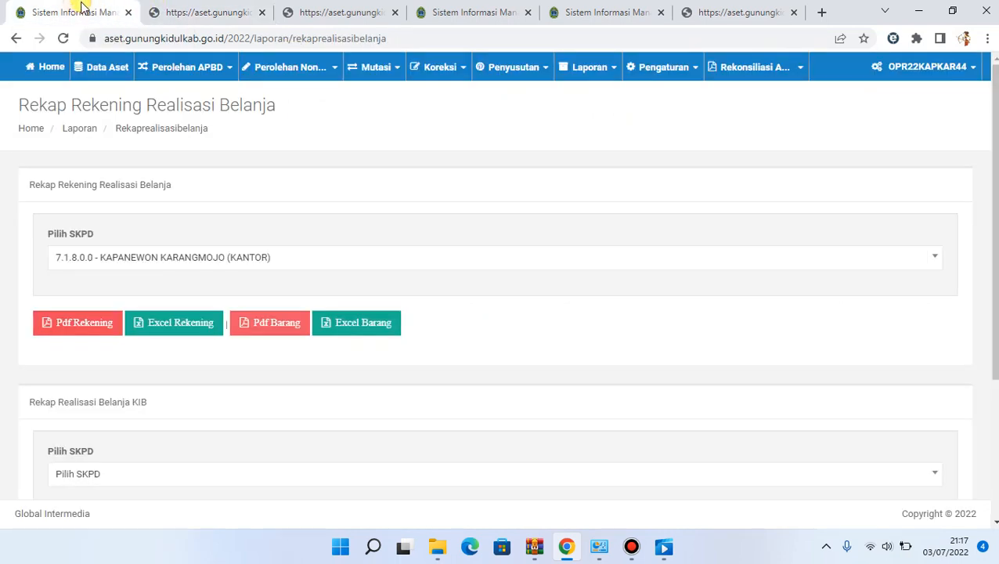
pyautogui.click(266, 324)
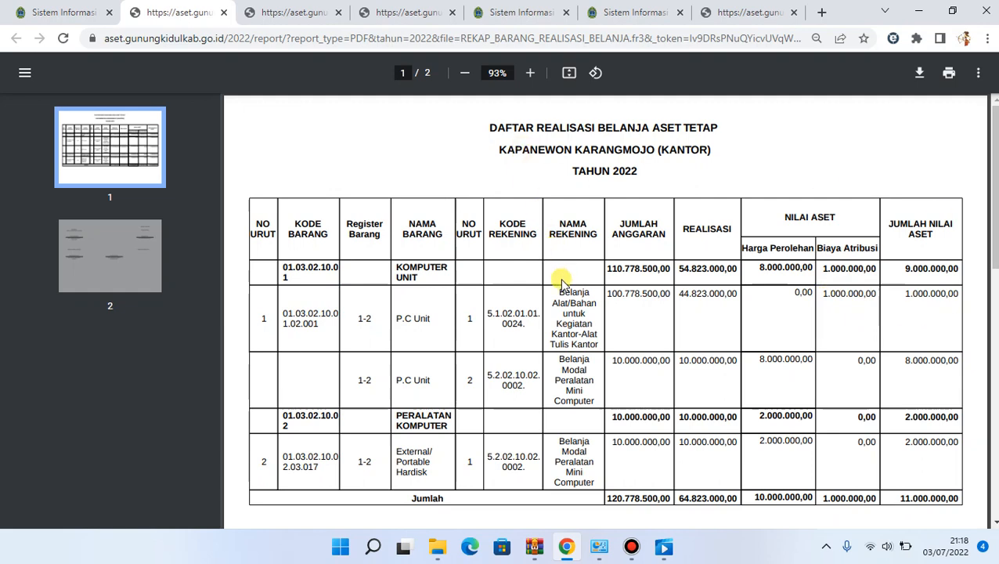
pyautogui.moveTo(993, 209)
pyautogui.mouseDown()
pyautogui.moveTo(985, 362)
pyautogui.moveTo(992, 200)
pyautogui.mouseUp()
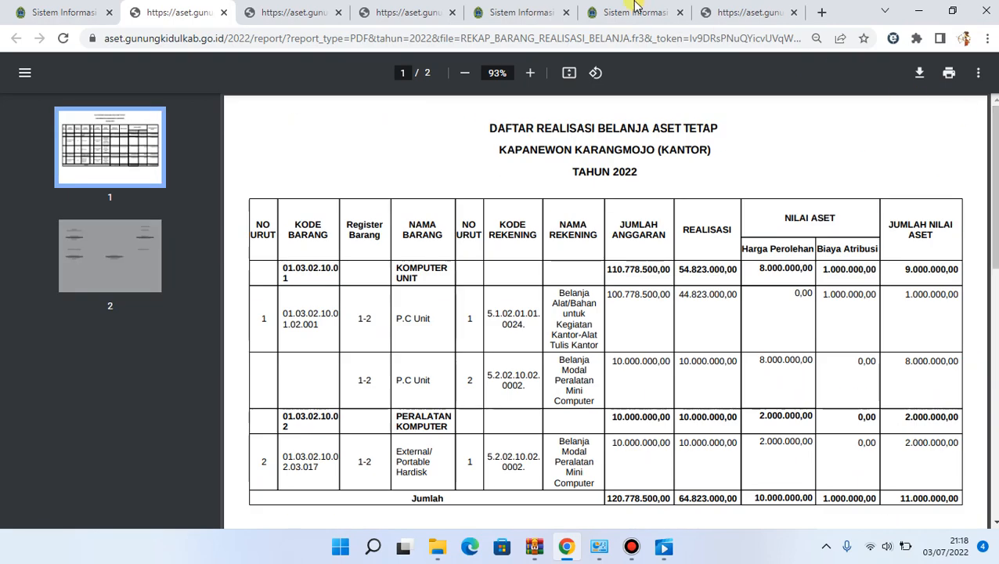
# Generate the Rekap Rincian Barang Anggaran PDF for SKPD 7.1.8.0.0 - KAPANEWON KARANGMOJO (KANTOR), from Januari to Juli
pyautogui.click(60, 9)
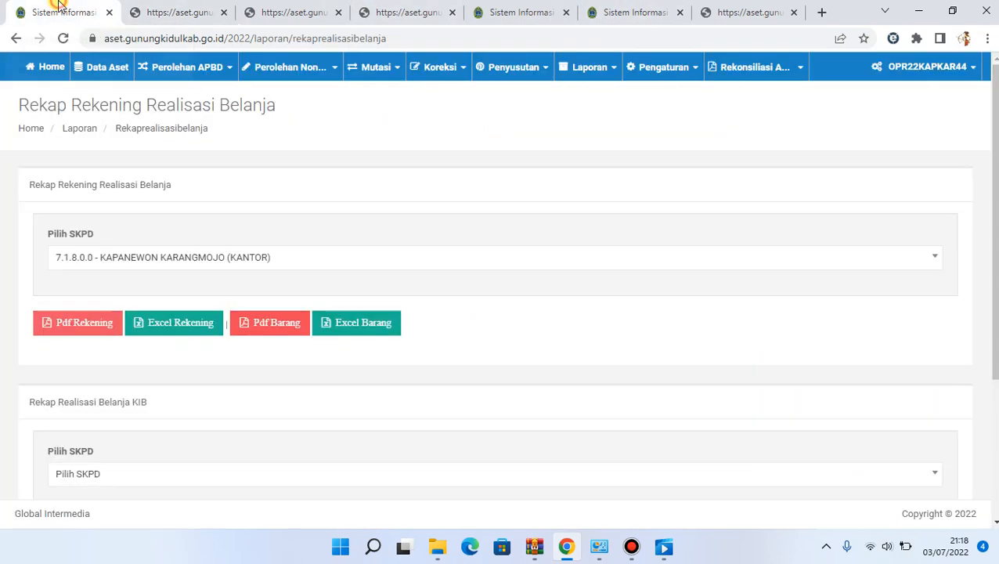
pyautogui.moveTo(995, 186); pyautogui.dragTo(995, 307)
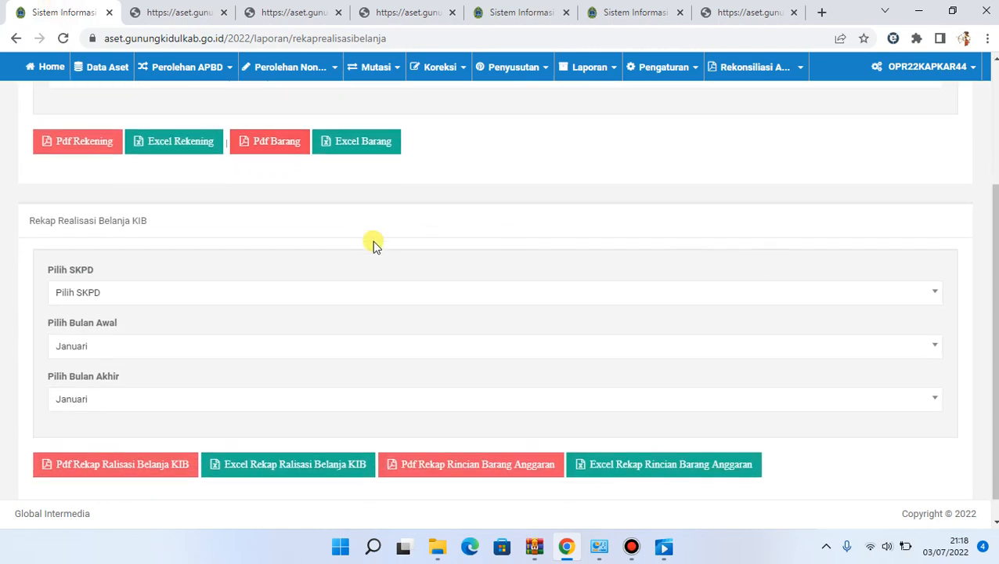
pyautogui.click(64, 292)
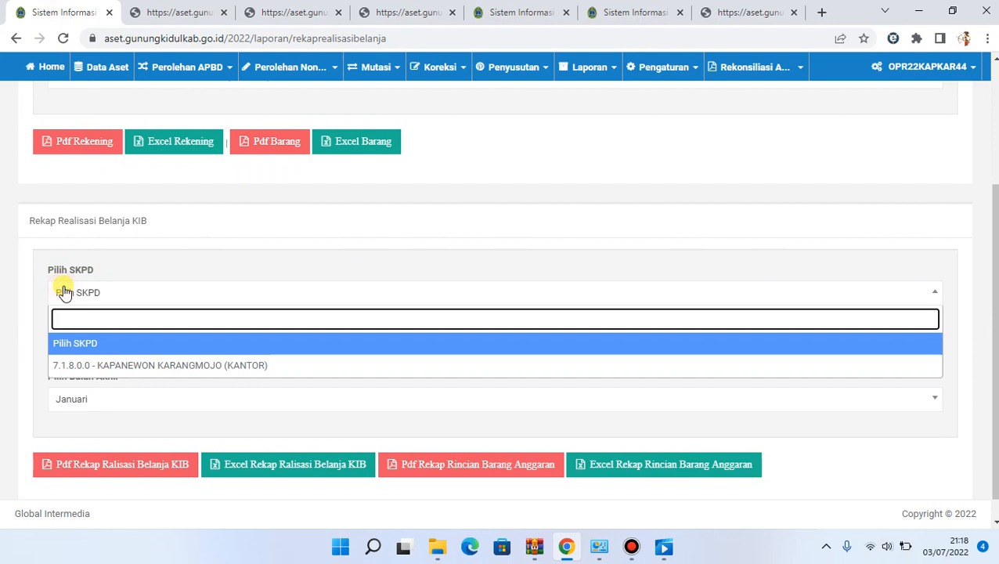
pyautogui.click(94, 362)
pyautogui.click(104, 356)
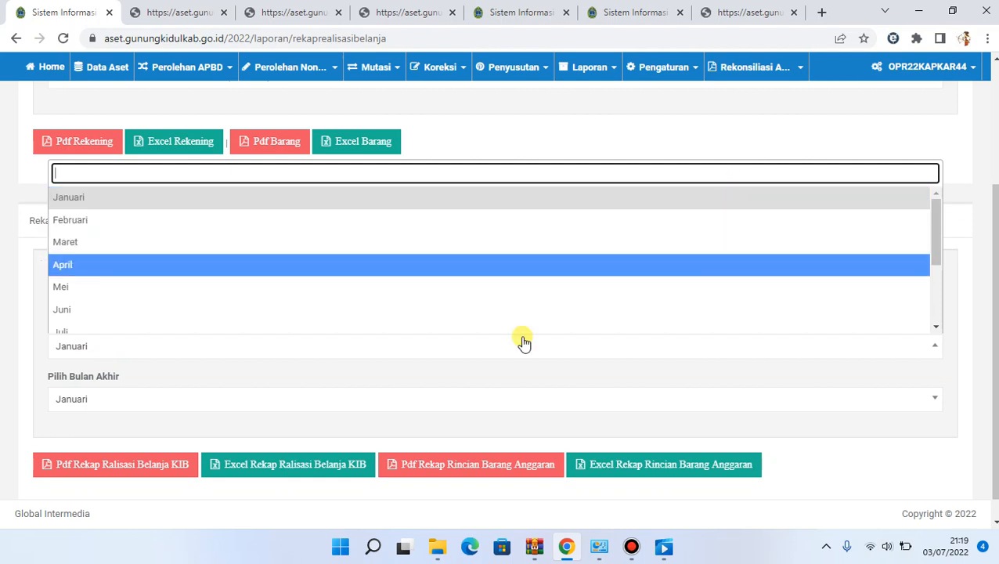
pyautogui.click(245, 398)
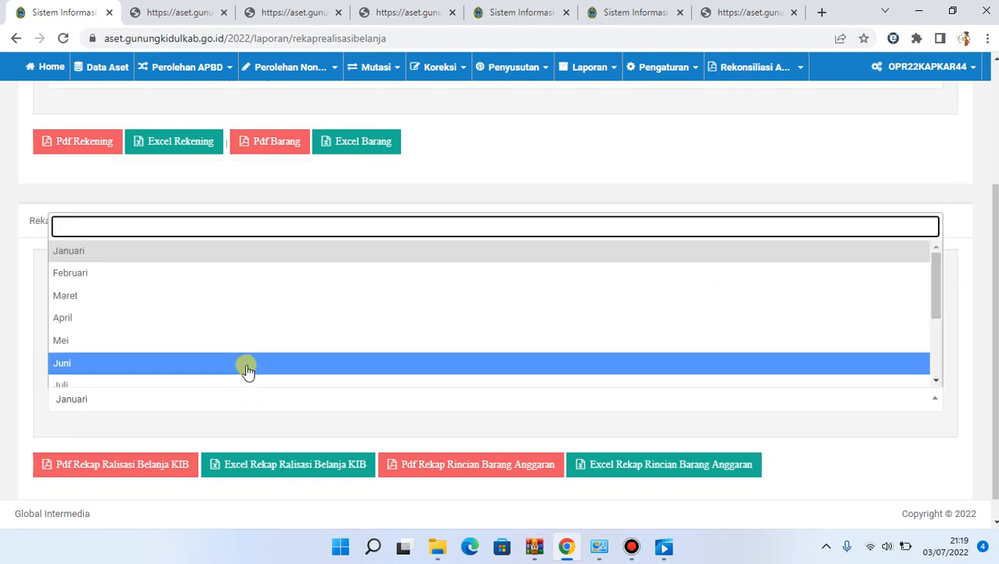
pyautogui.click(249, 381)
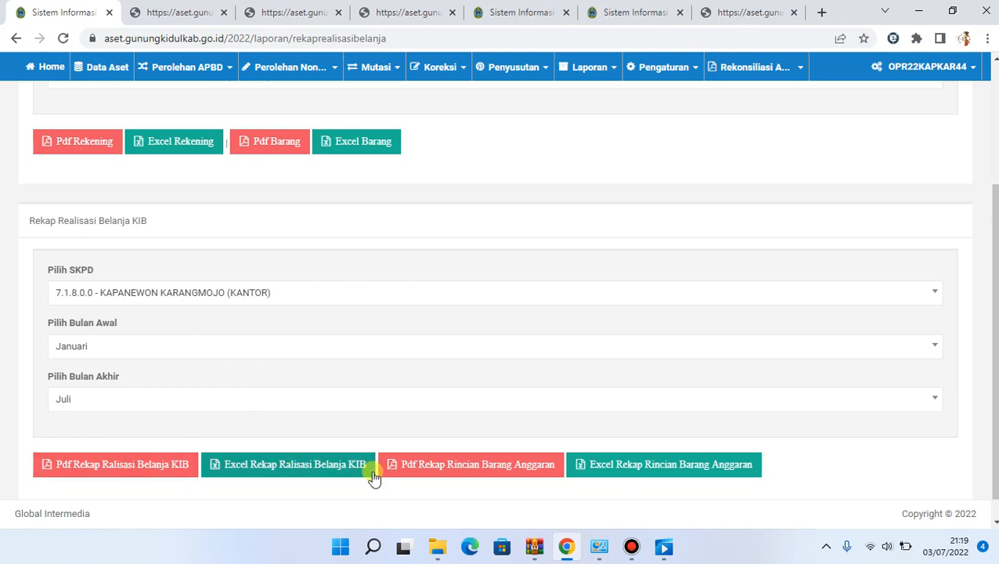
pyautogui.click(460, 465)
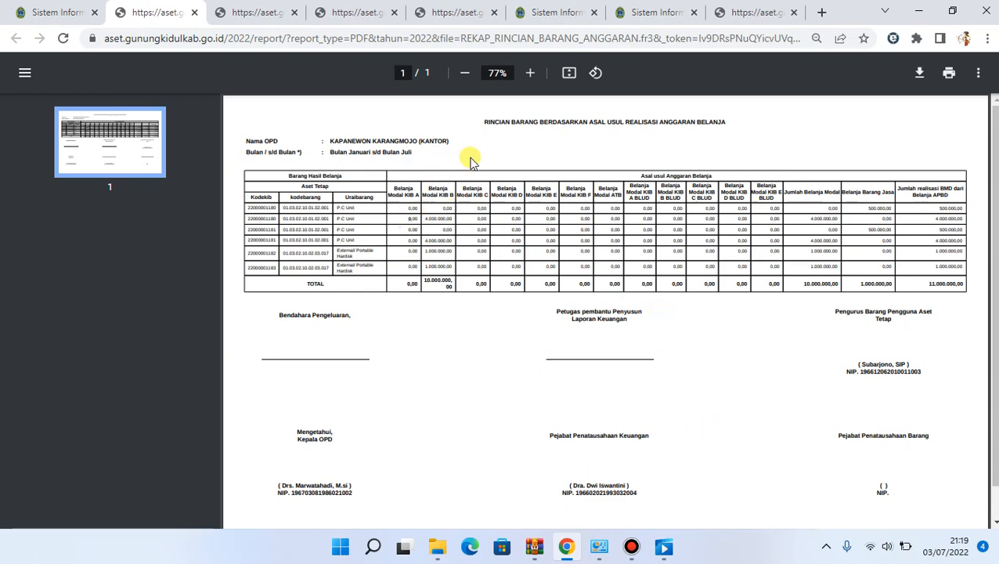
# Examine the Rincian Barang report at 175% zoom, checking the Belanja Modal KIB, Belanja Barang Jasa and Jumlah realisasi BMD columns
pyautogui.click(530, 74)
pyautogui.click(530, 73)
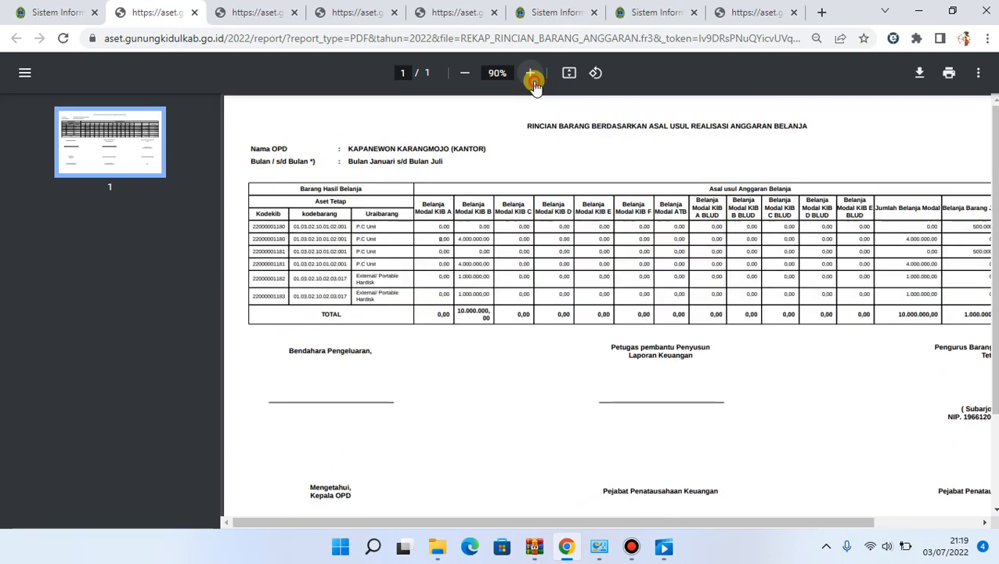
pyautogui.click(530, 74)
pyautogui.click(530, 74)
pyautogui.click(530, 74)
pyautogui.click(530, 74)
pyautogui.click(530, 73)
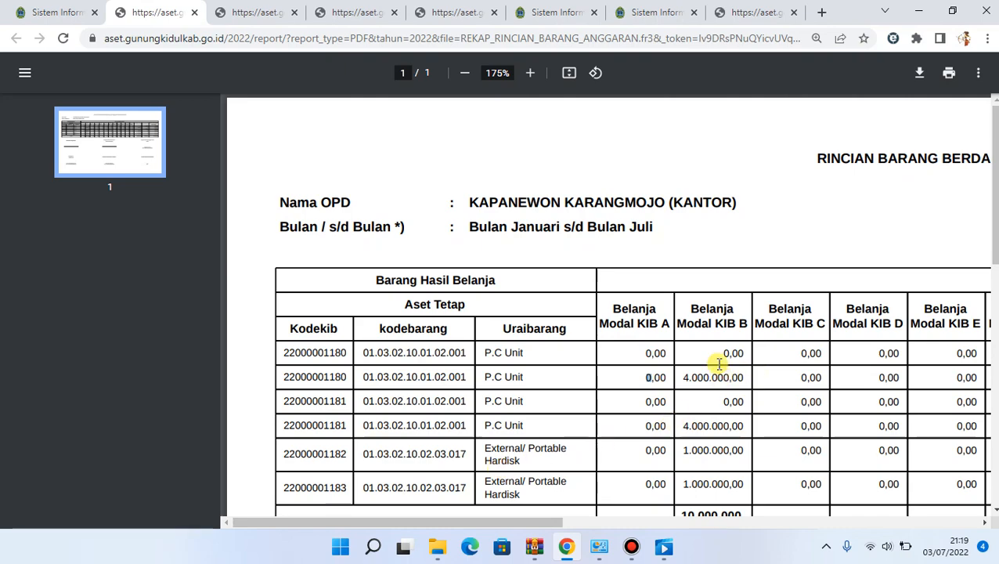
pyautogui.hscroll(5, 718, 362)
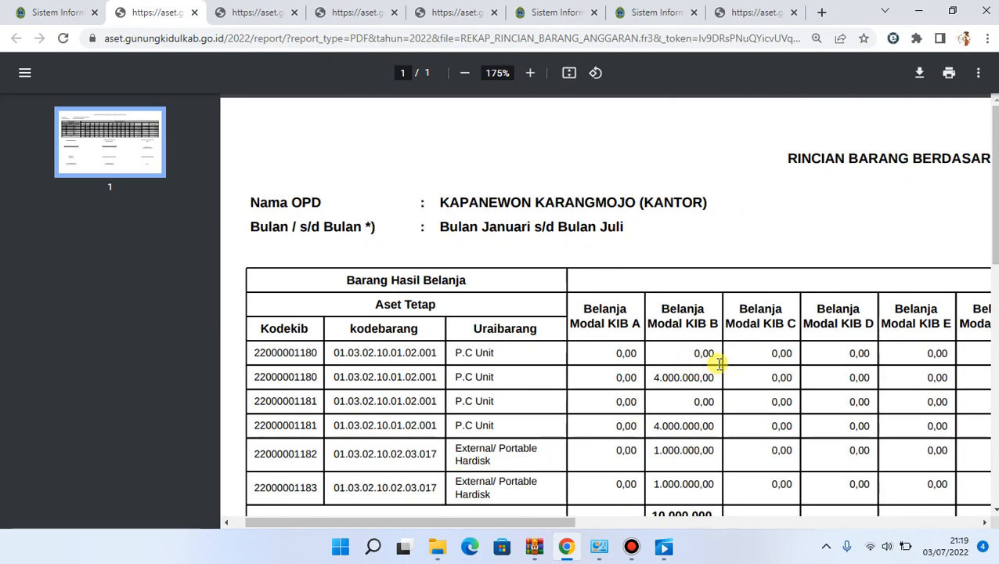
pyautogui.hscroll(10, 719, 363)
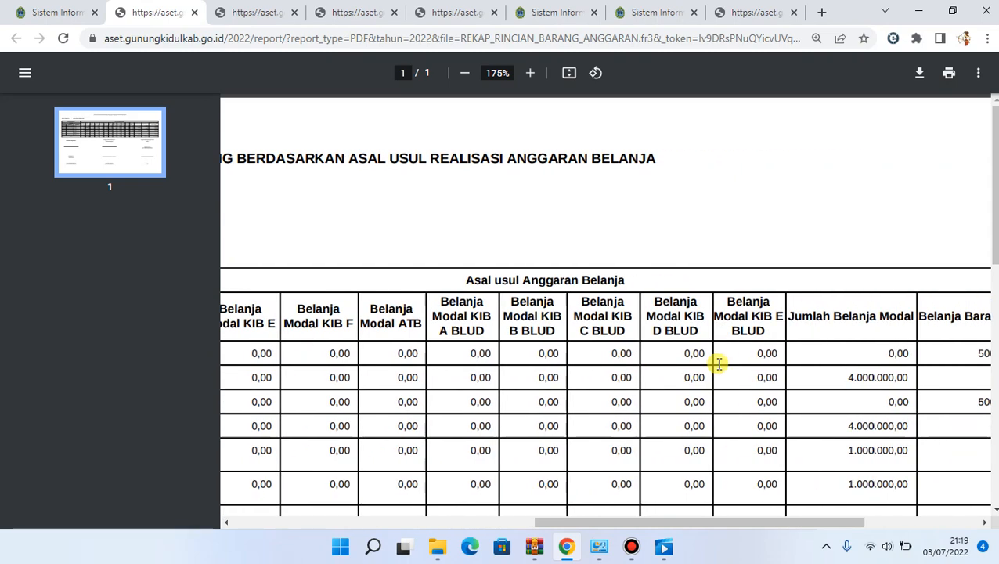
pyautogui.scroll(-2, 719, 362)
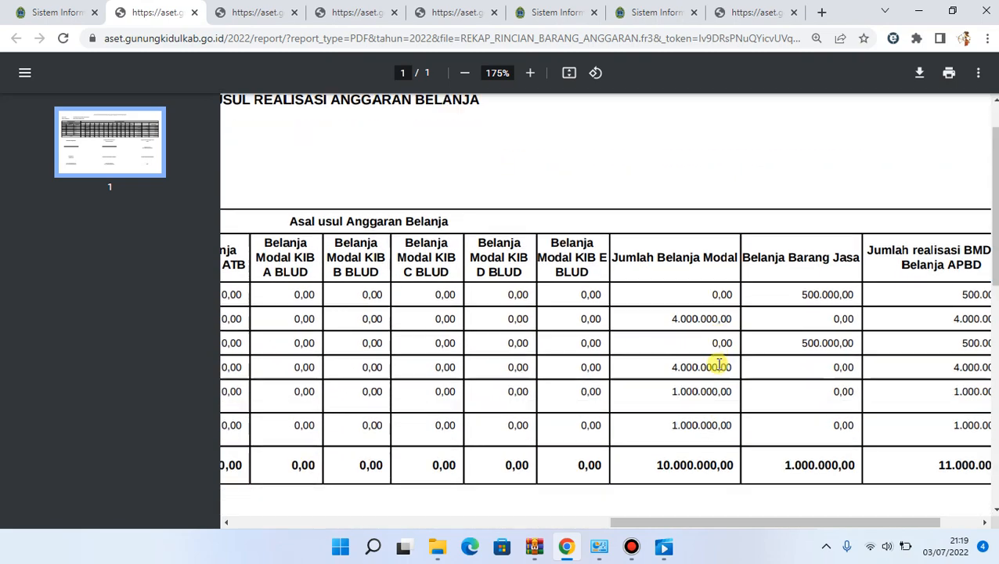
pyautogui.hscroll(-1, 719, 363)
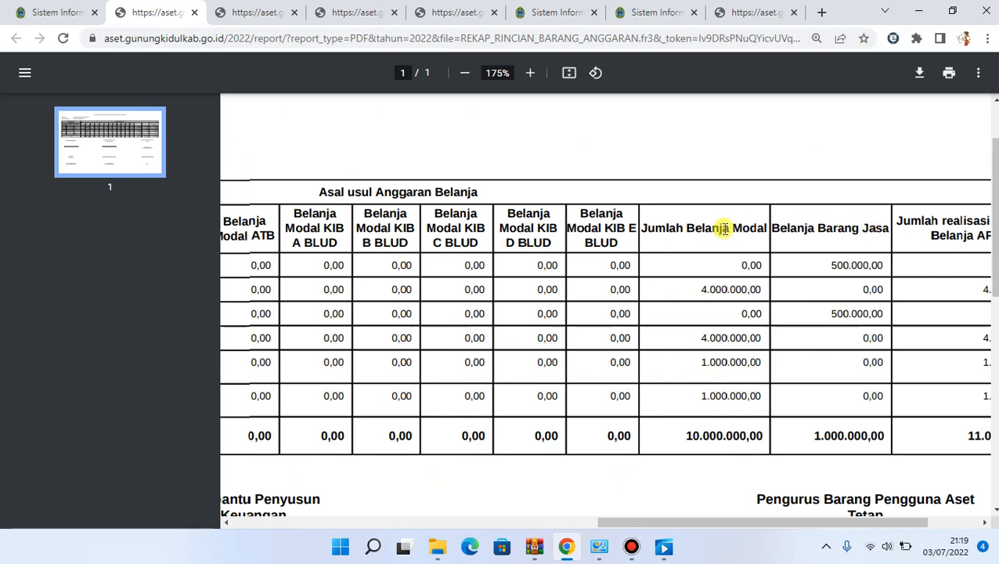
pyautogui.hscroll(3, 725, 229)
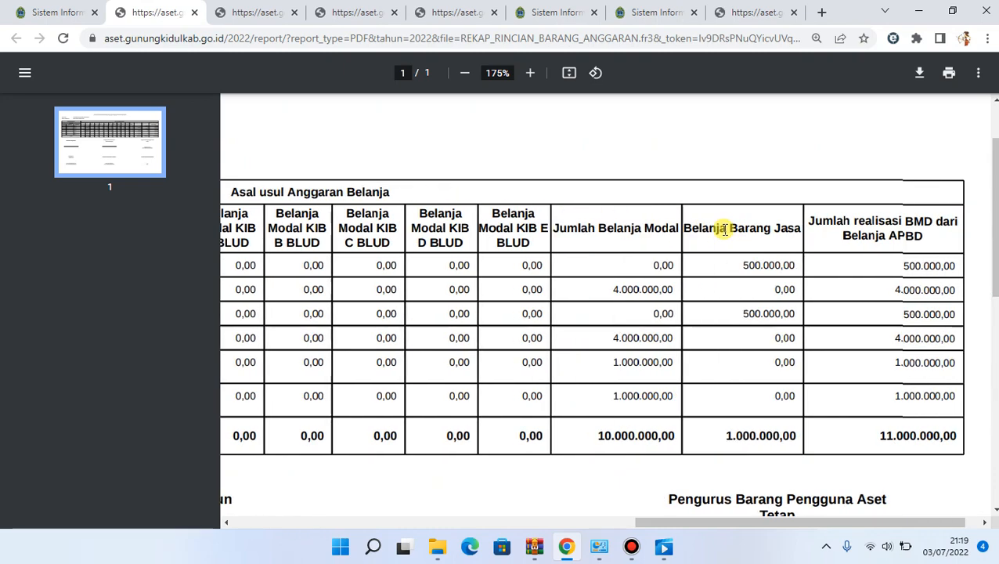
pyautogui.hscroll(-20, 725, 229)
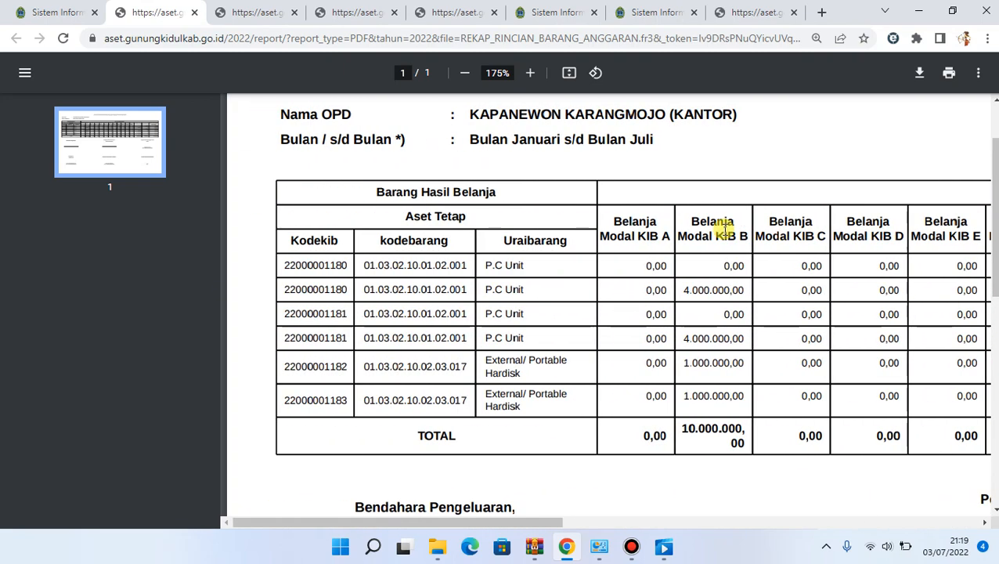
pyautogui.scroll(1, 725, 229)
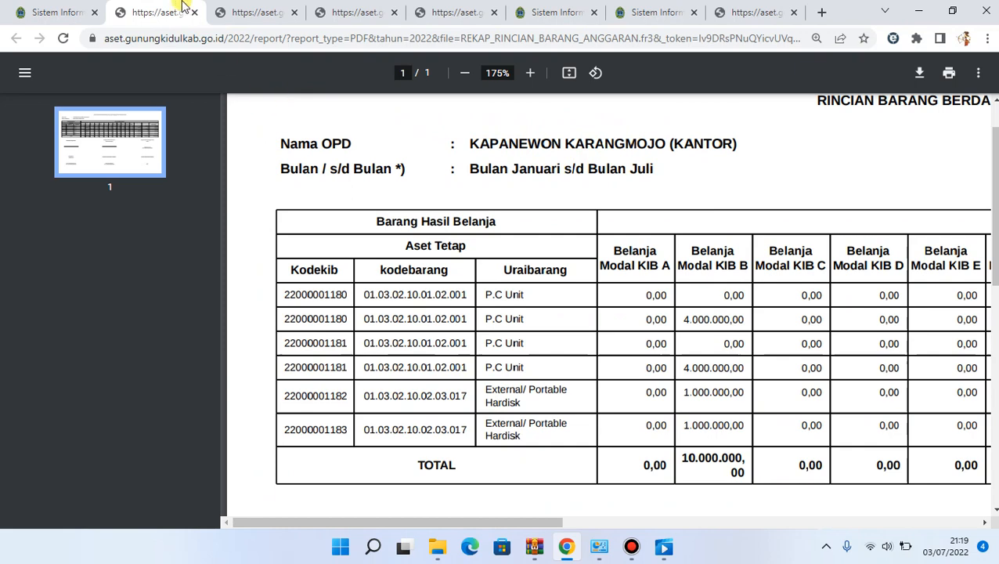
# Return to the asset system and view the Rekap Mapping APBD report form under Rekonsiliasi Aset
pyautogui.click(82, 11)
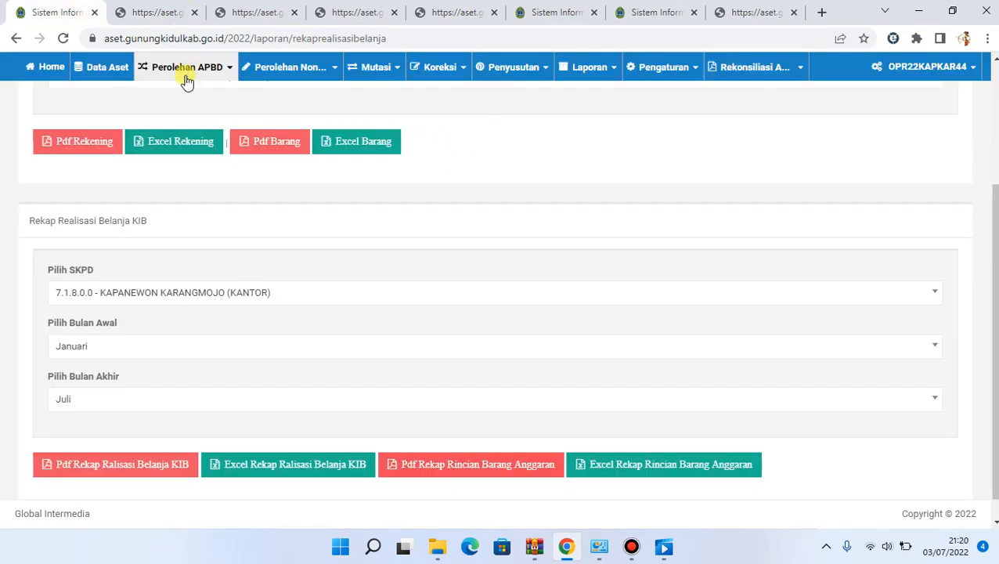
pyautogui.click(778, 72)
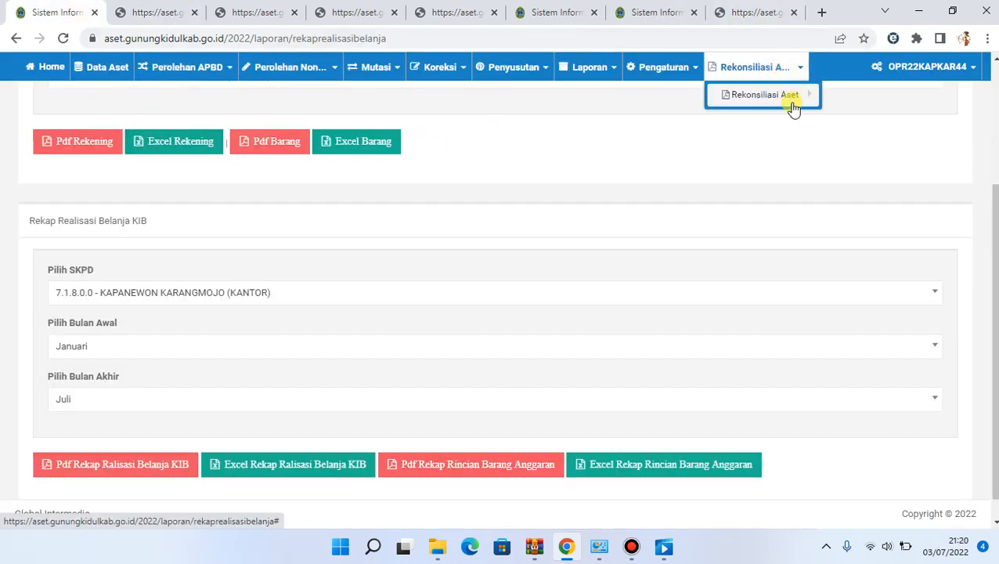
pyautogui.click(792, 100)
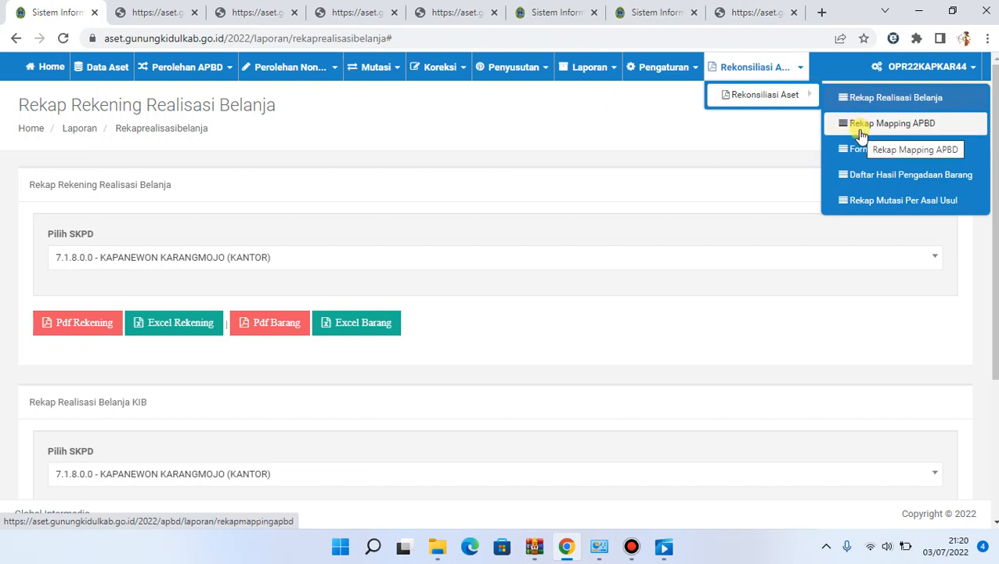
pyautogui.click(901, 125)
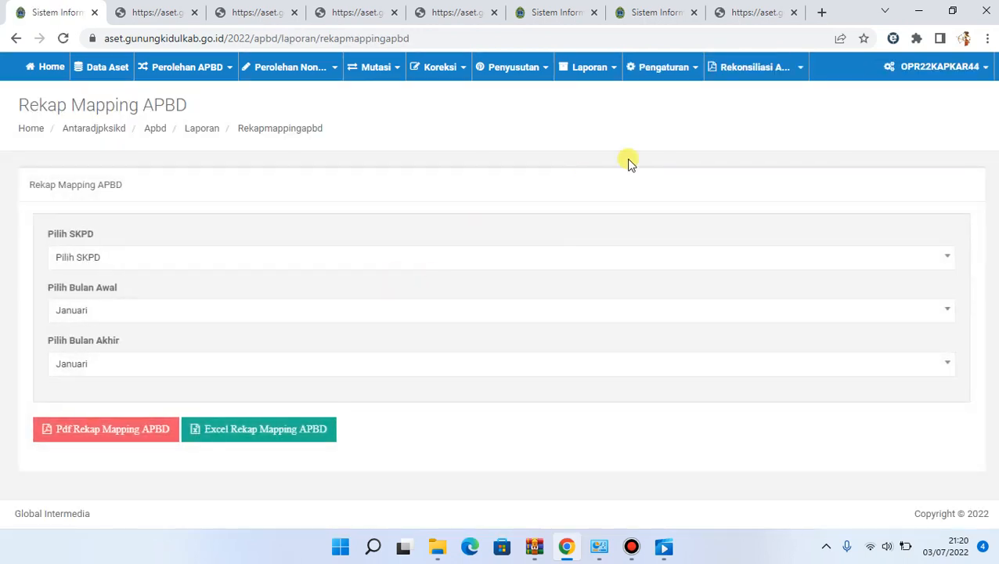
# Open the Daftar Hasil Pengadaan Barang report form under Rekonsiliasi Aset
pyautogui.click(740, 77)
pyautogui.moveTo(798, 98)
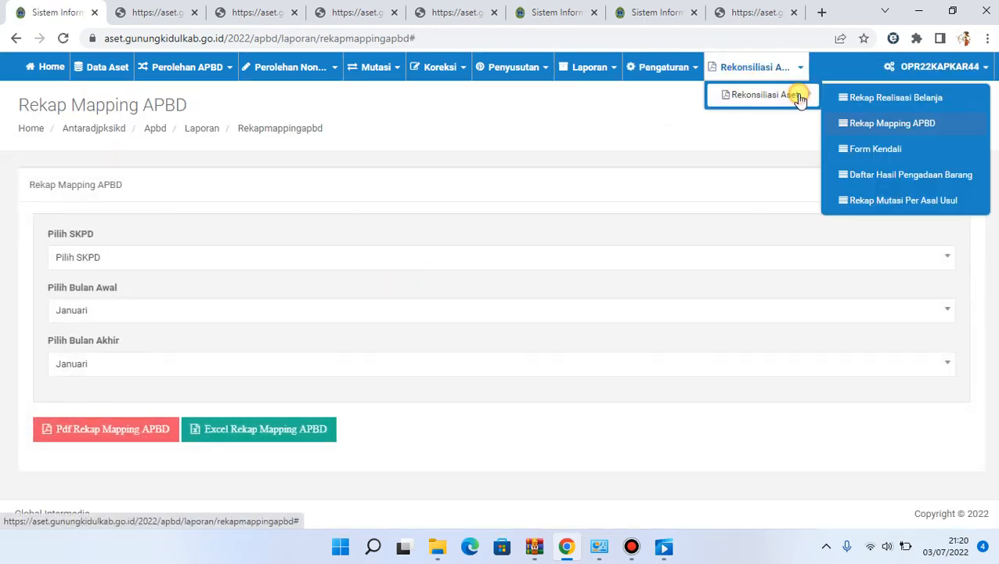
pyautogui.click(863, 175)
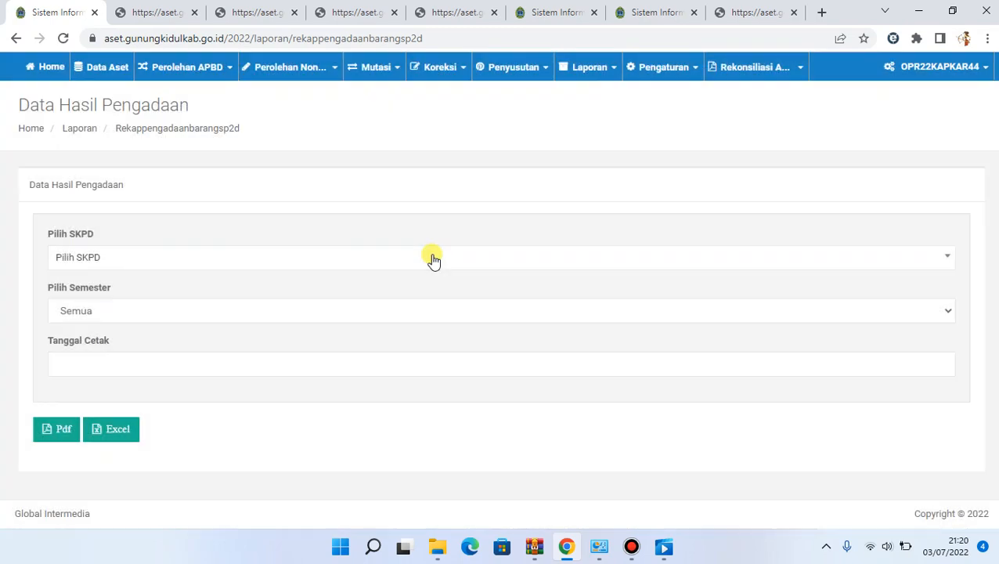
# Generate the Daftar Hasil Pengadaan Barang PDF for SKPD 7.1.8.0.0 - KAPANEWON KARANGMOJO (KANTOR), Semester 1, with print date 31 July 2022
pyautogui.click(145, 321)
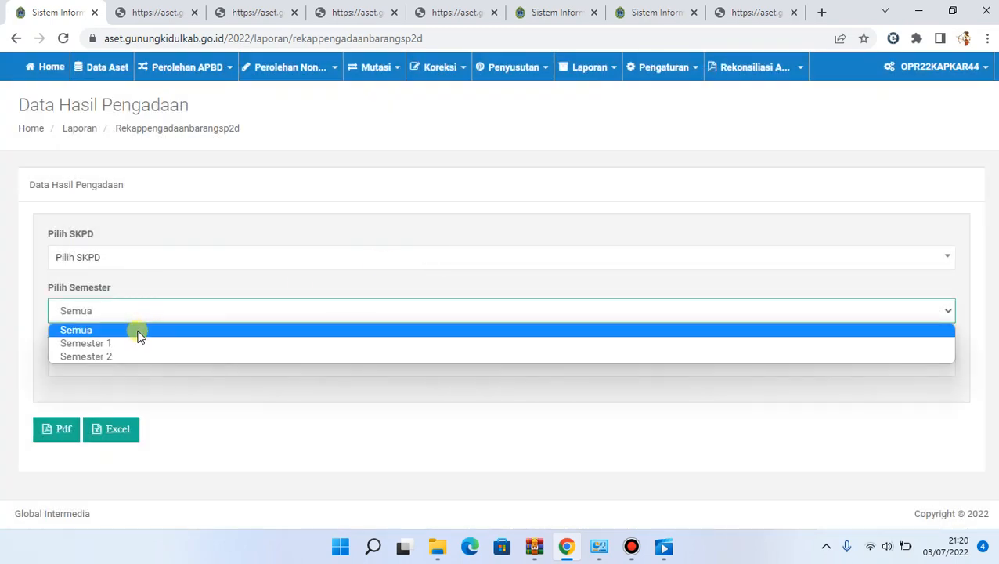
pyautogui.click(137, 342)
pyautogui.click(157, 262)
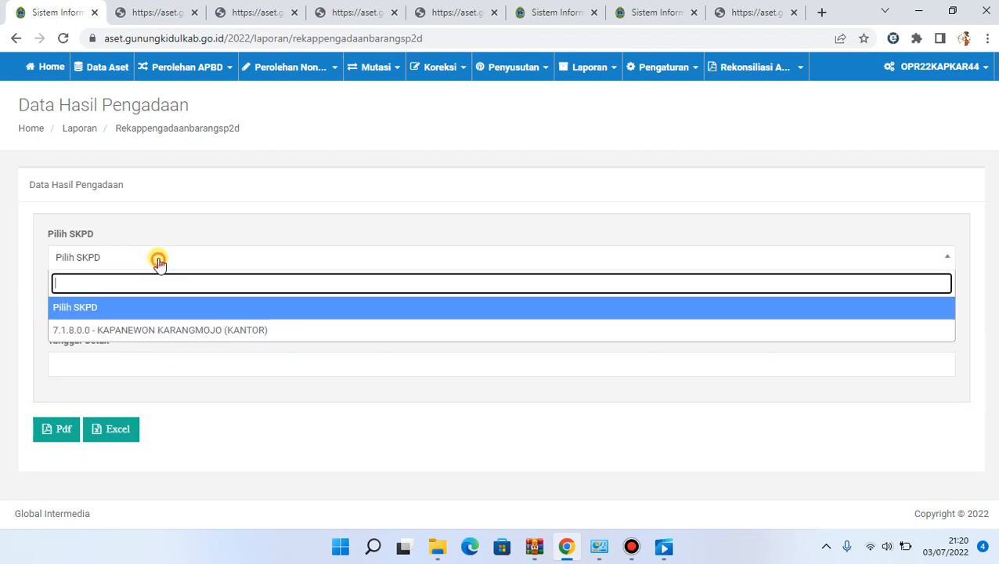
pyautogui.click(174, 328)
pyautogui.click(61, 379)
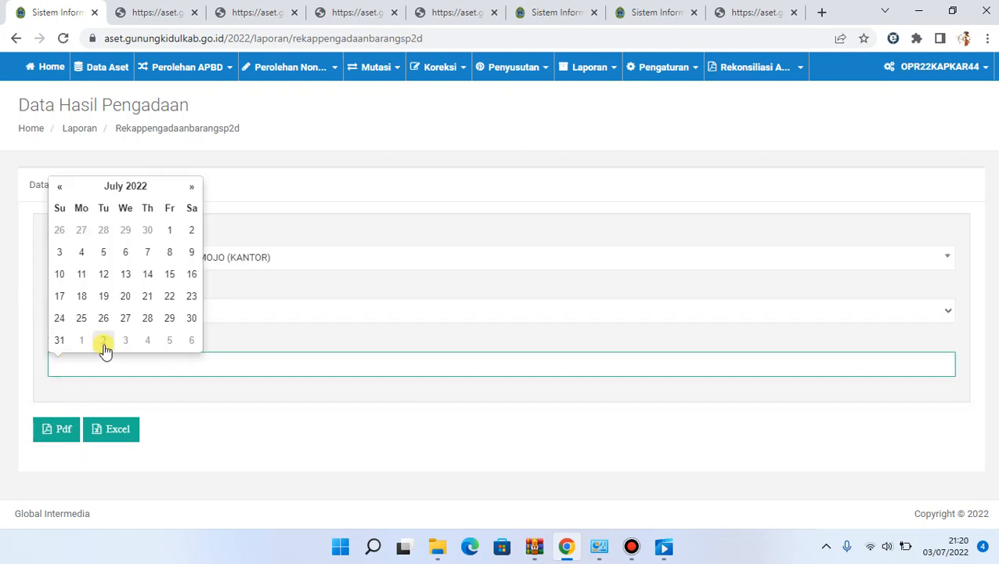
pyautogui.click(56, 343)
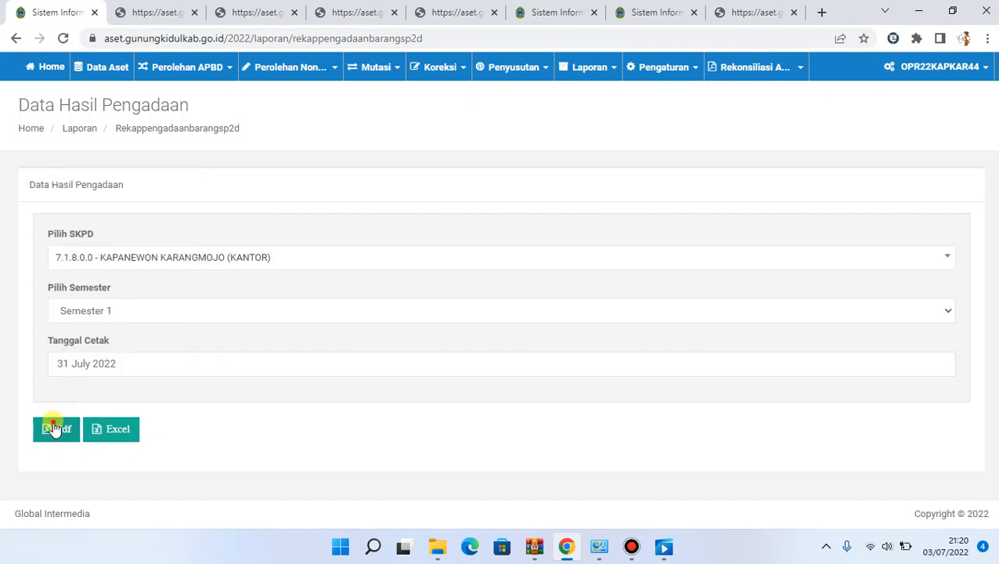
pyautogui.click(51, 428)
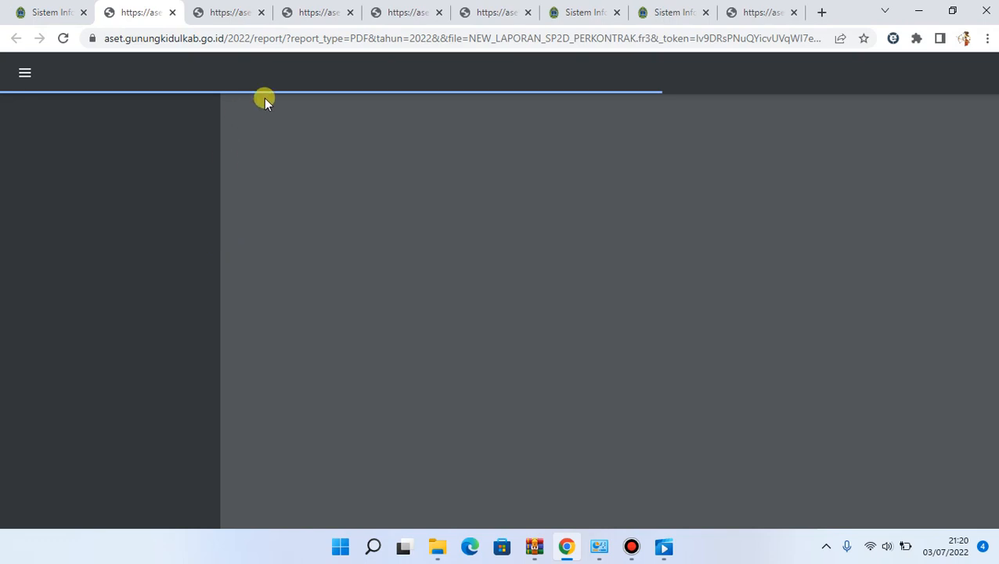
pyautogui.click(199, 10)
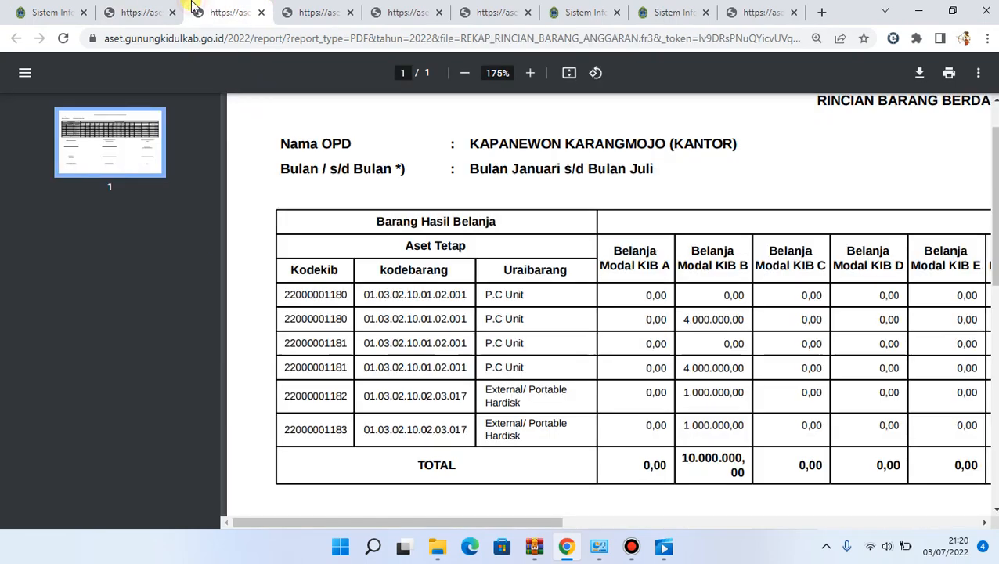
pyautogui.click(131, 9)
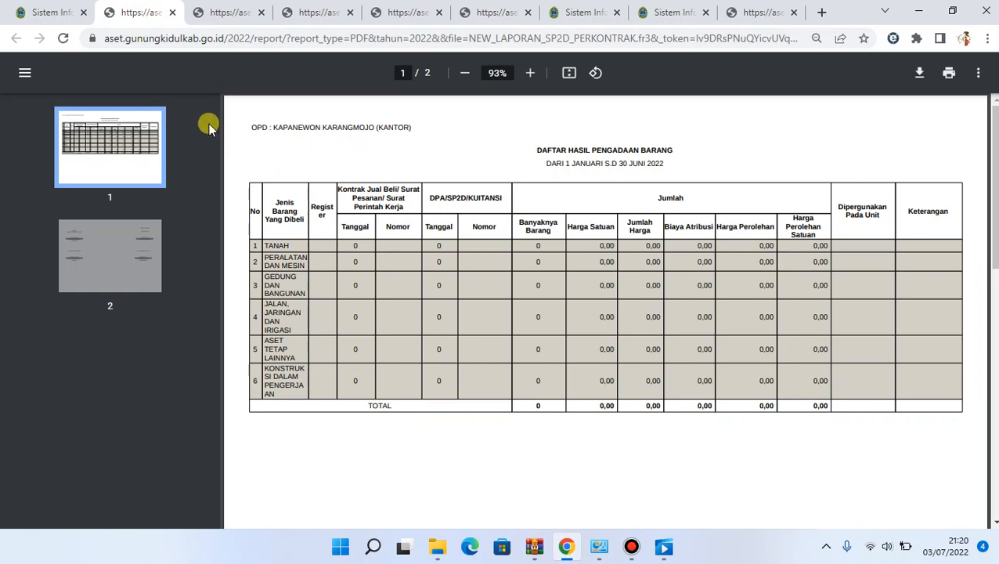
# Return to the asset system's home dashboard and examine the Cek Input Anggaran and Rekap Perolehan 2022 tables
pyautogui.click(45, 6)
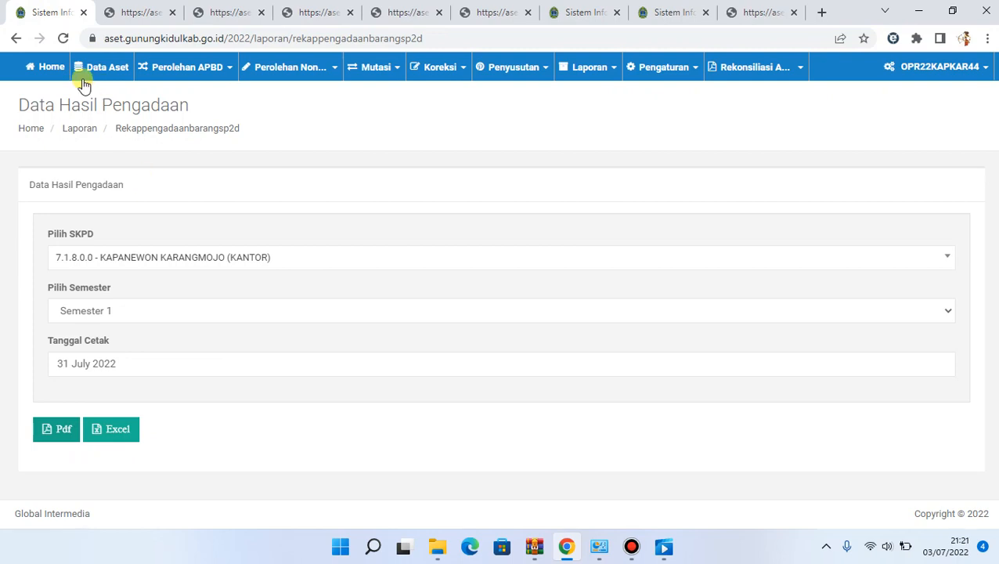
pyautogui.click(55, 66)
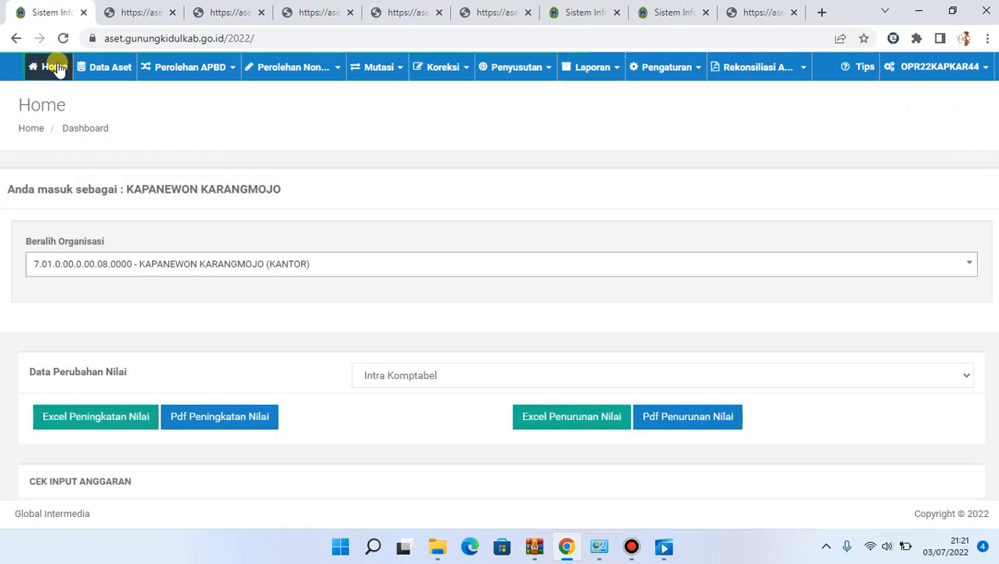
pyautogui.scroll(-5, 131, 157)
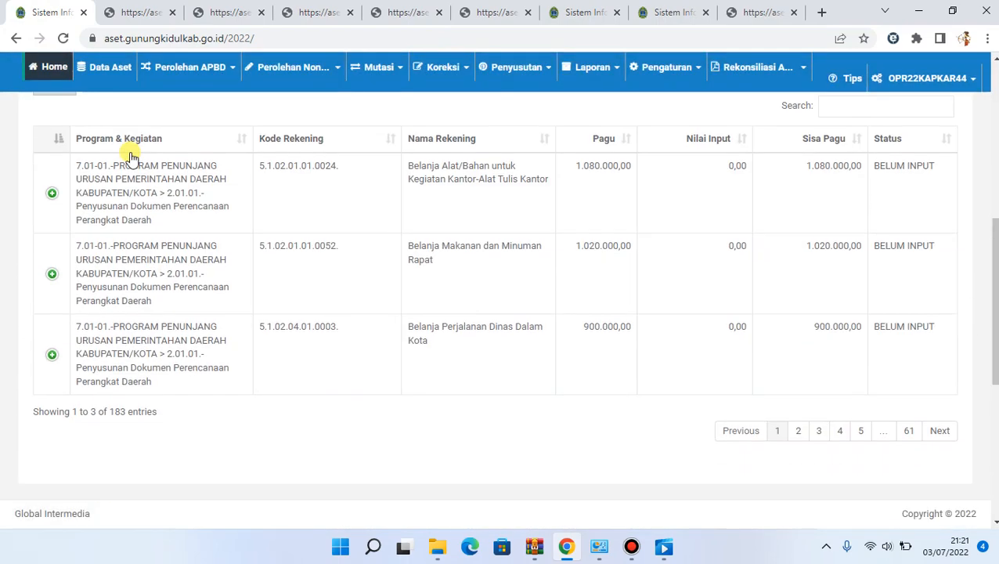
pyautogui.scroll(-5, 132, 157)
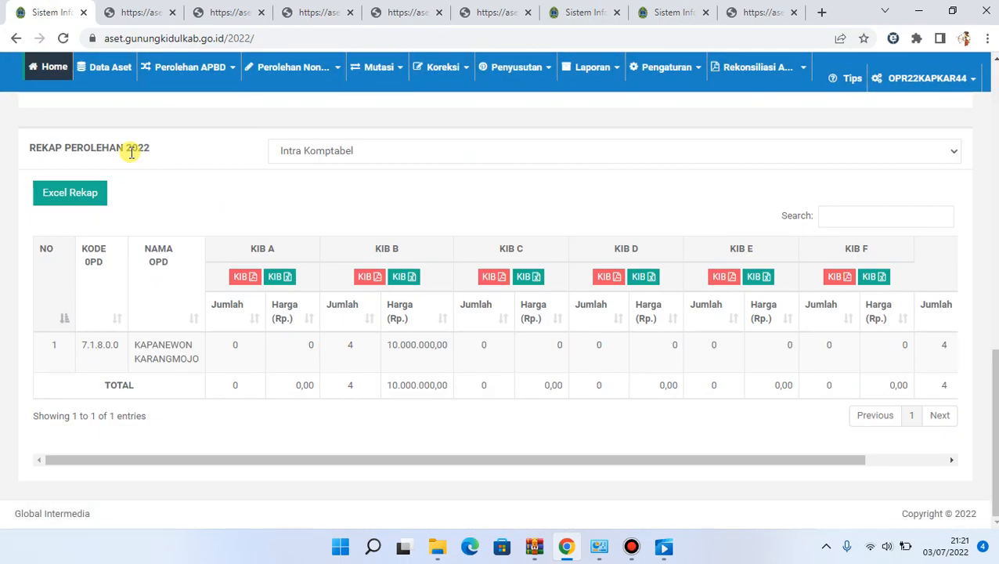
pyautogui.scroll(5, 132, 155)
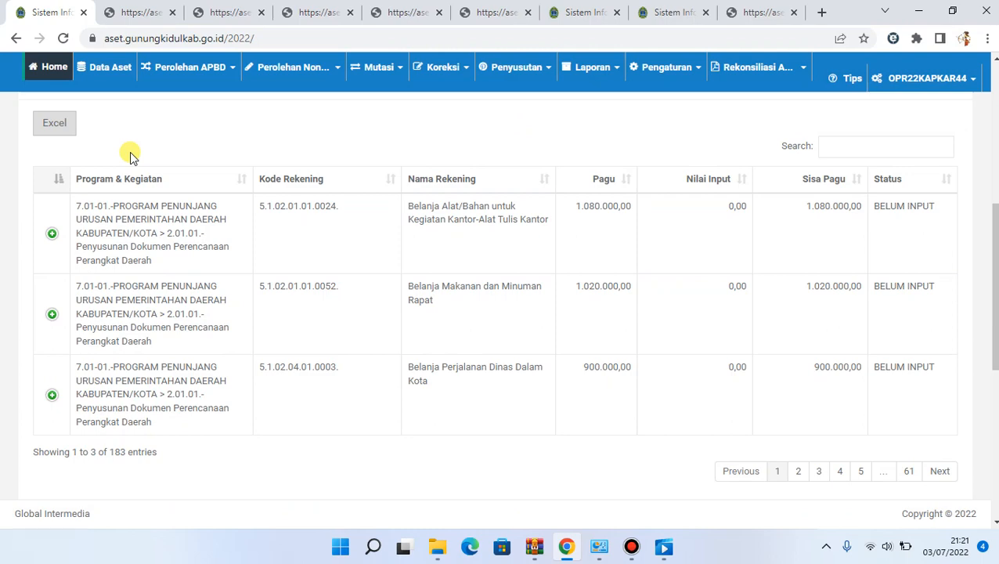
pyautogui.scroll(5, 130, 157)
pyautogui.scroll(-5, 130, 157)
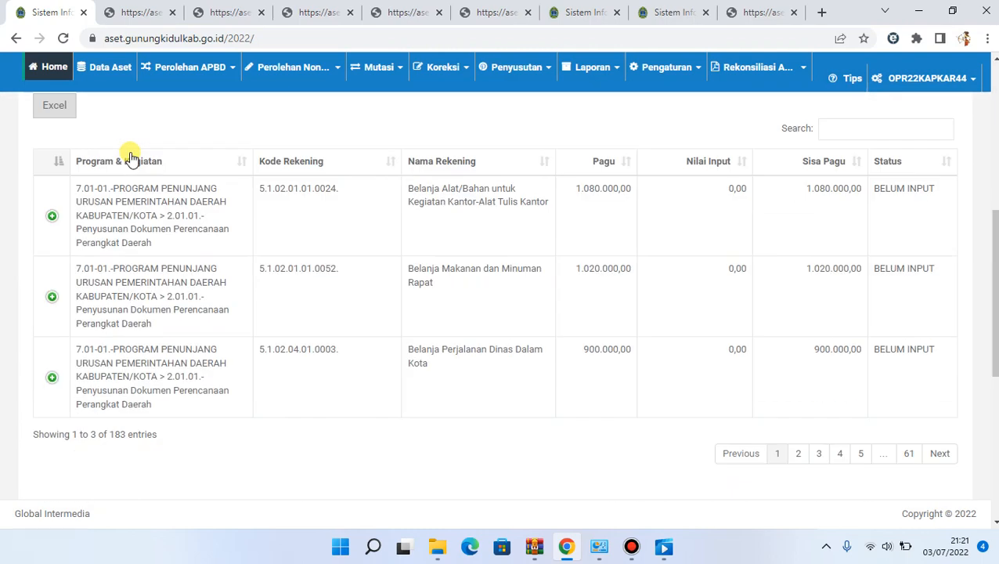
pyautogui.scroll(5, 131, 157)
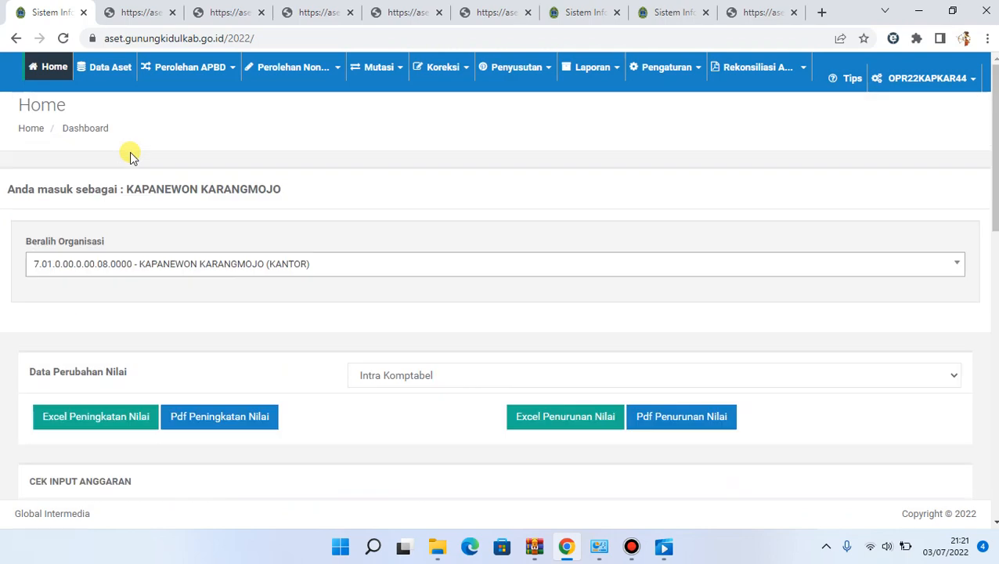
pyautogui.scroll(-10, 132, 157)
pyautogui.scroll(10, 131, 154)
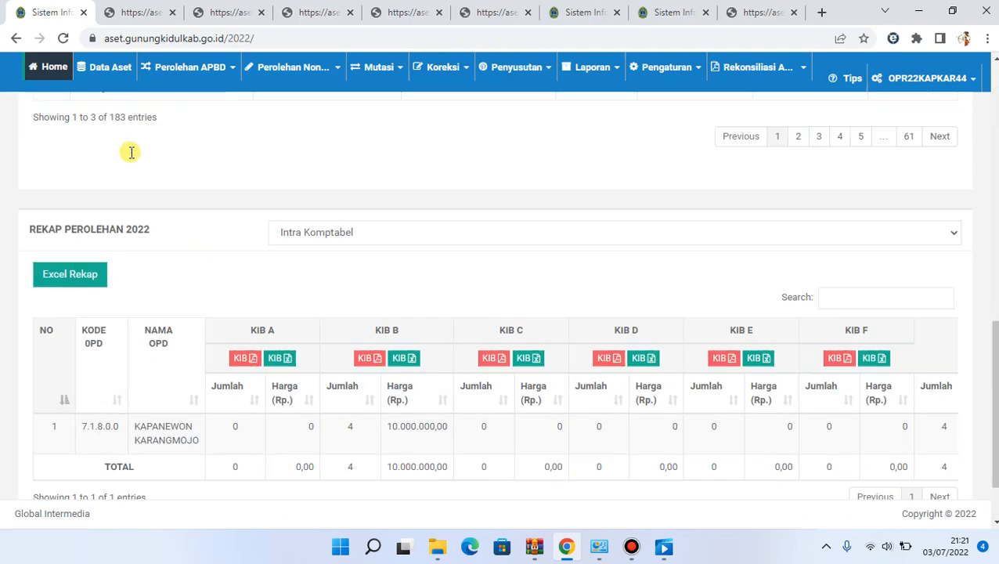
pyautogui.scroll(-5, 132, 157)
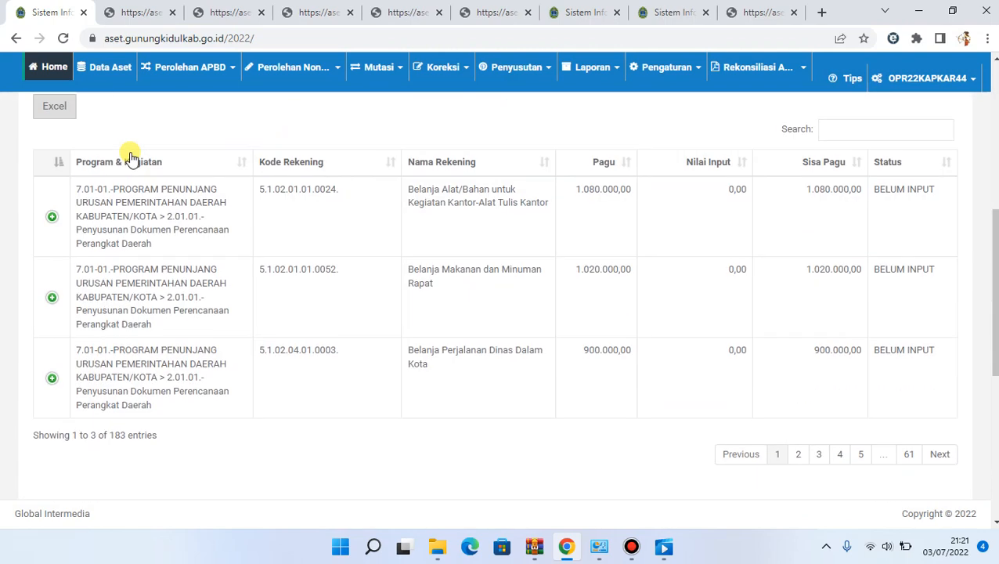